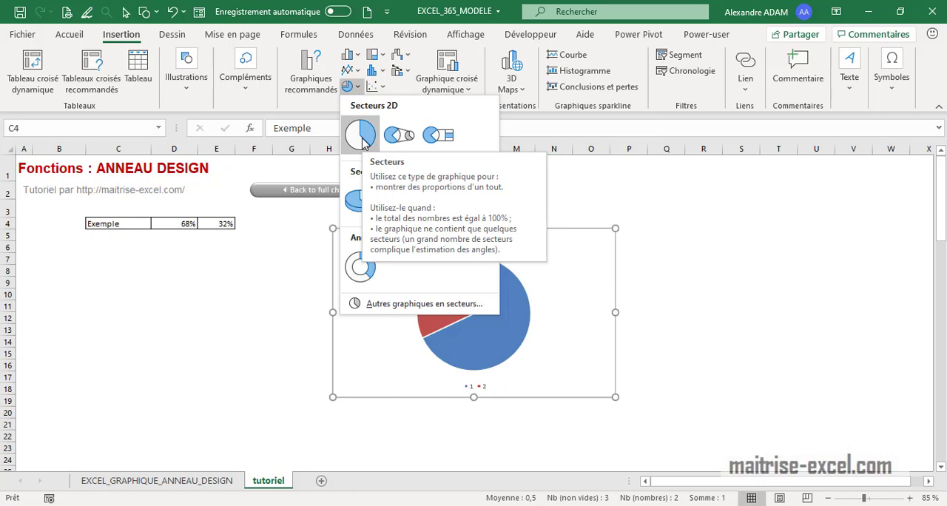
Insert a doughnut chart from the Exemple data in C4:E4, and delete its legend and title
click(360, 266)
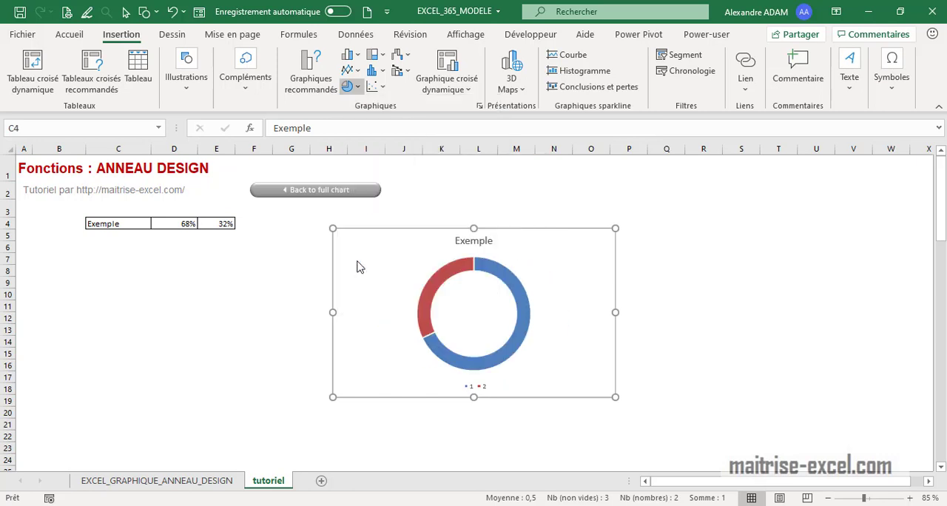
click(483, 387)
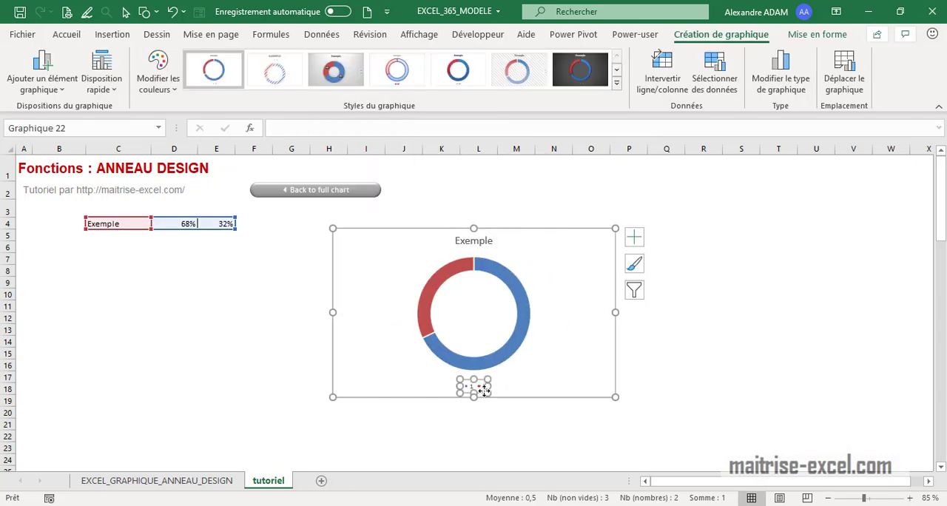
key(Delete)
click(478, 238)
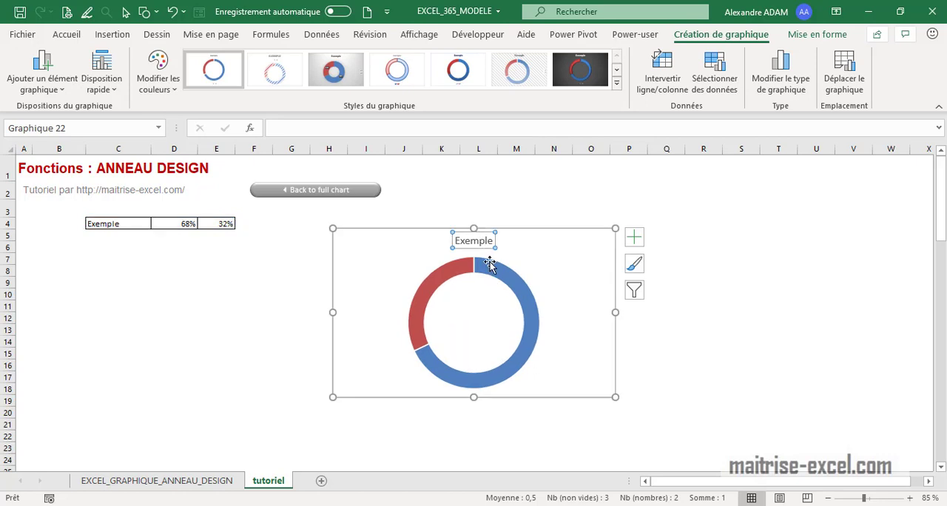
key(Delete)
Fill the doughnut ring with standard green and its 32% segment with standard light green
click(522, 277)
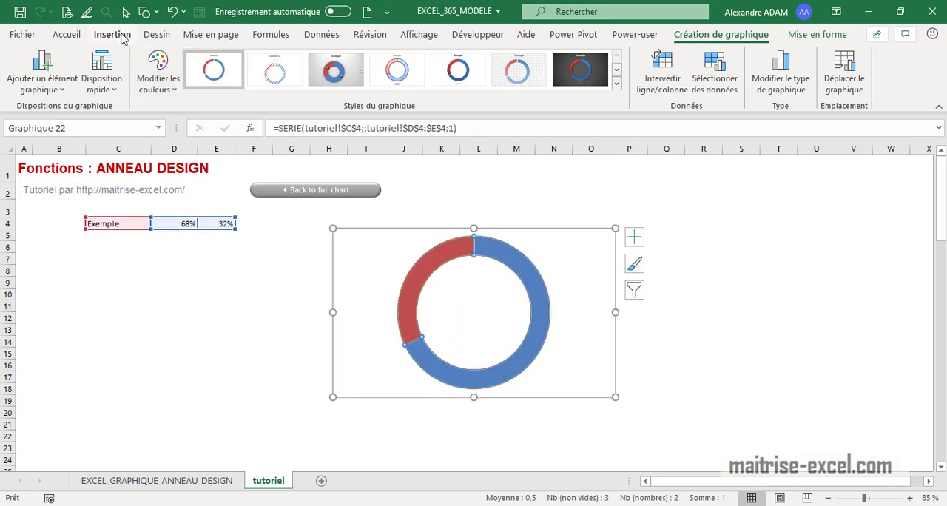
click(78, 35)
click(186, 82)
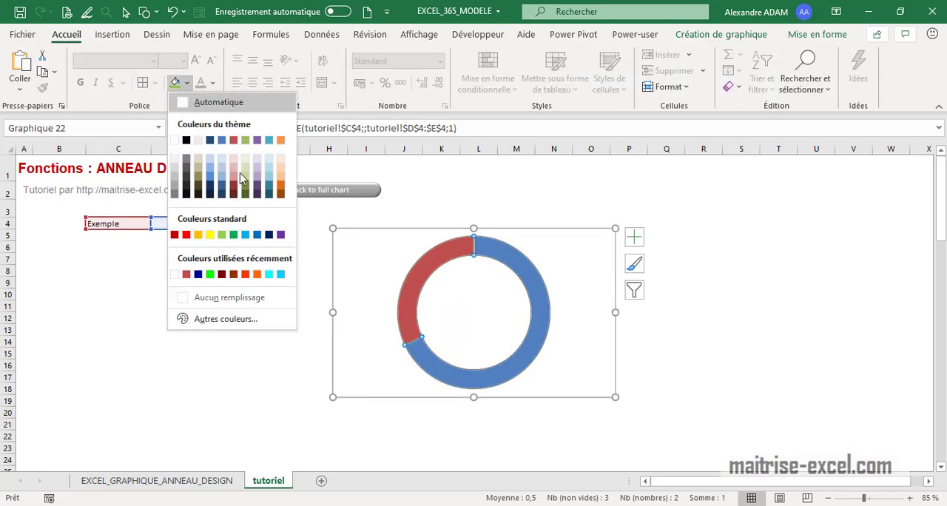
click(233, 235)
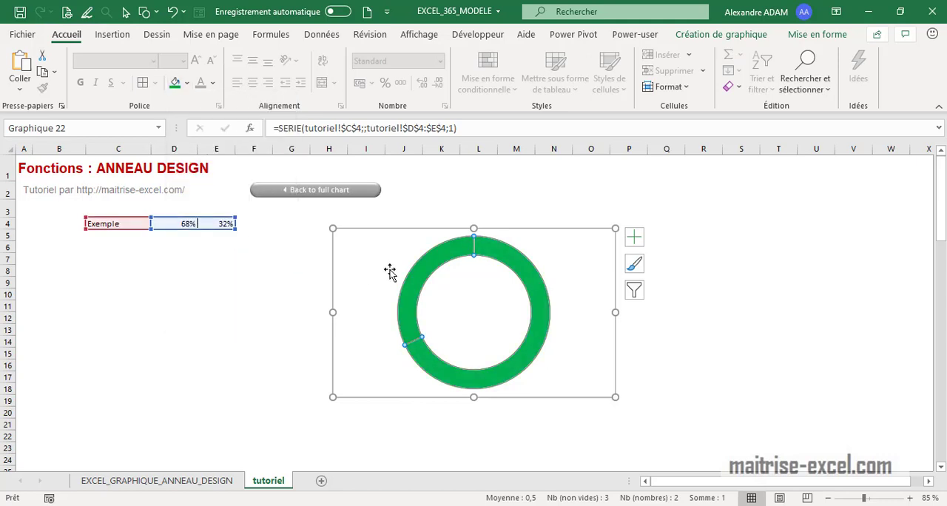
click(186, 82)
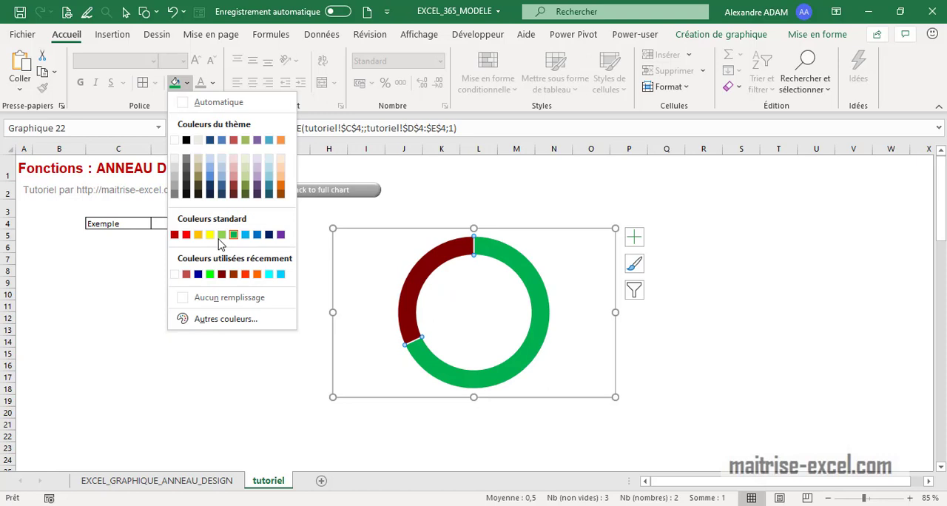
click(221, 236)
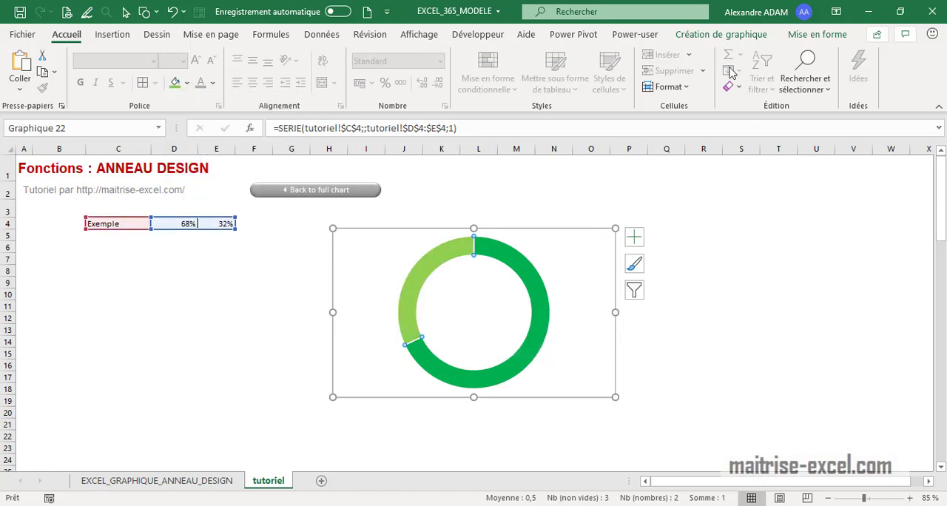
Add a second data series named MASQUE to the chart, using cells C4:E4 as its values
click(726, 35)
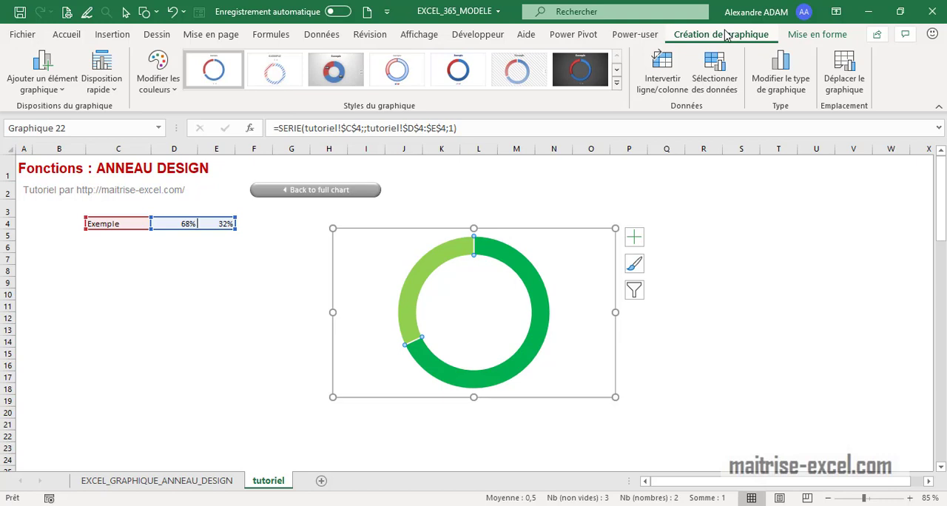
click(714, 78)
click(559, 289)
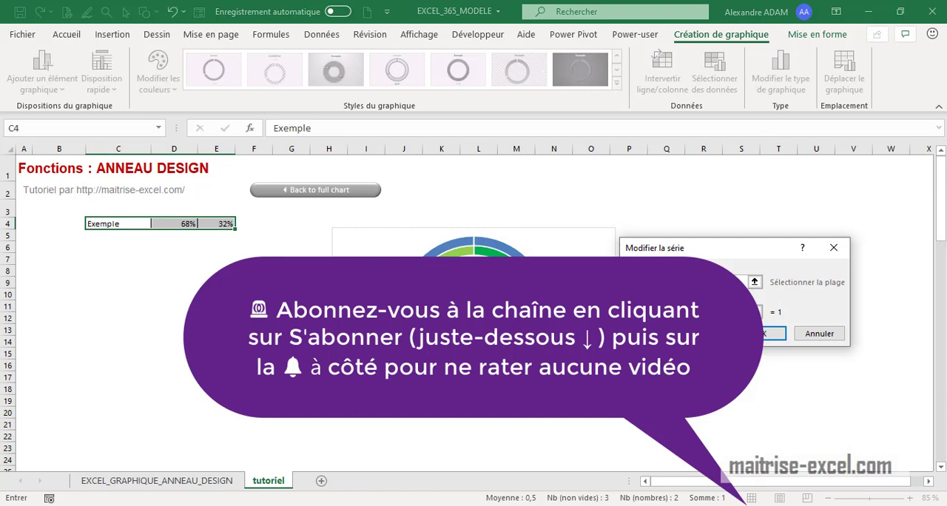
click(755, 312)
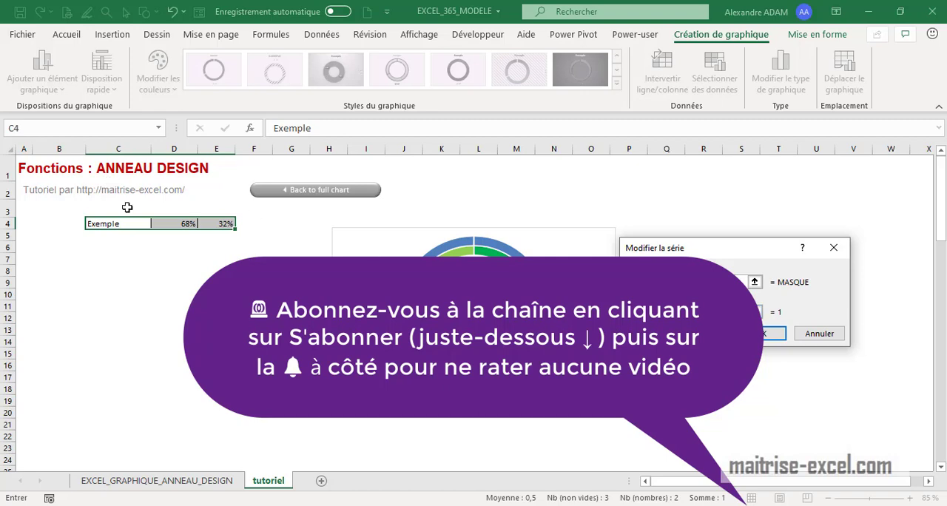
drag(125, 223, 226, 223)
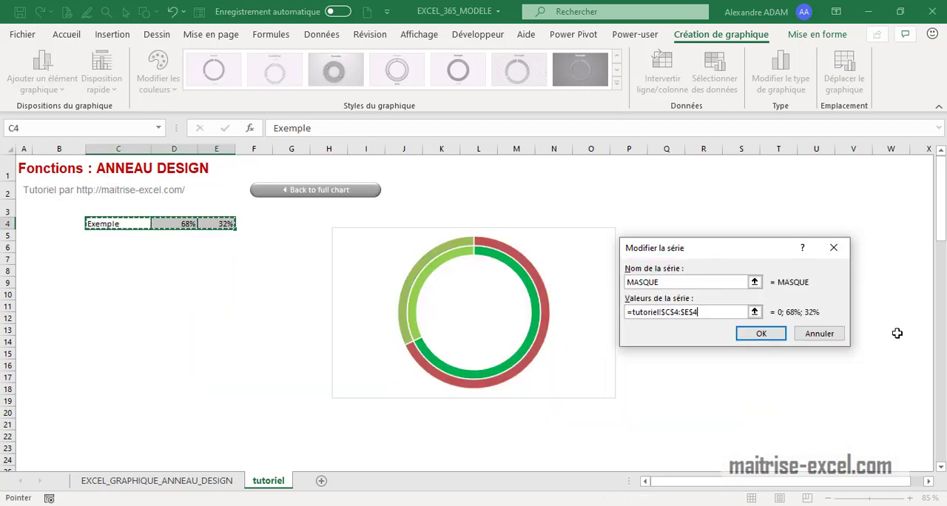
click(773, 338)
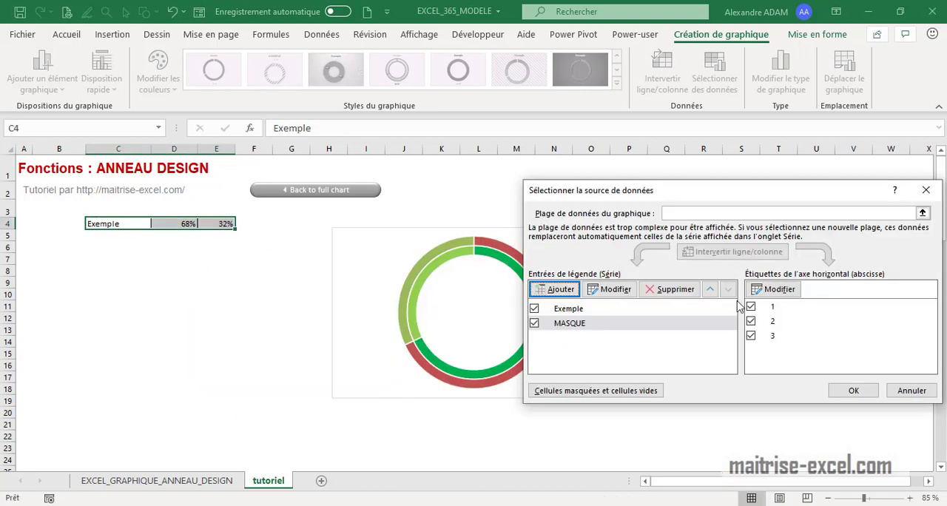
click(850, 392)
Fill the outer MASQUE ring with standard green and its 32% segment with standard light green
click(520, 267)
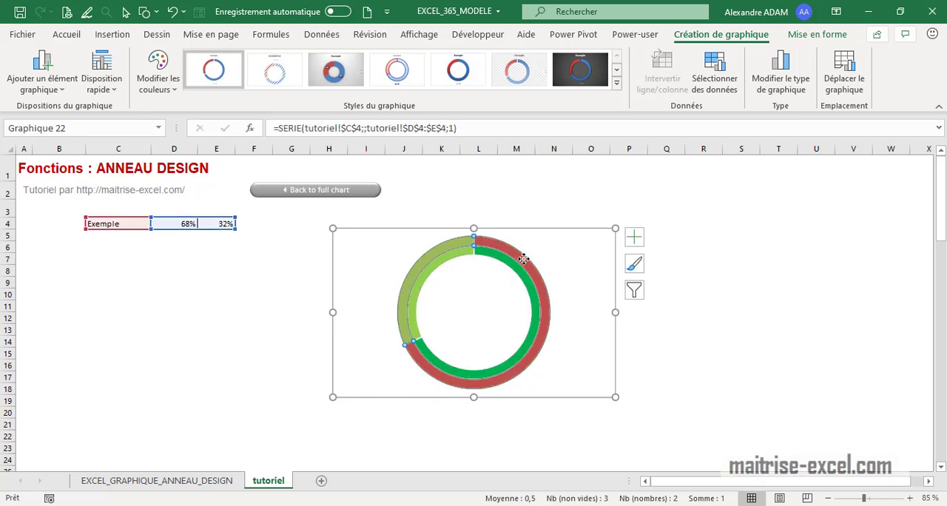
click(67, 34)
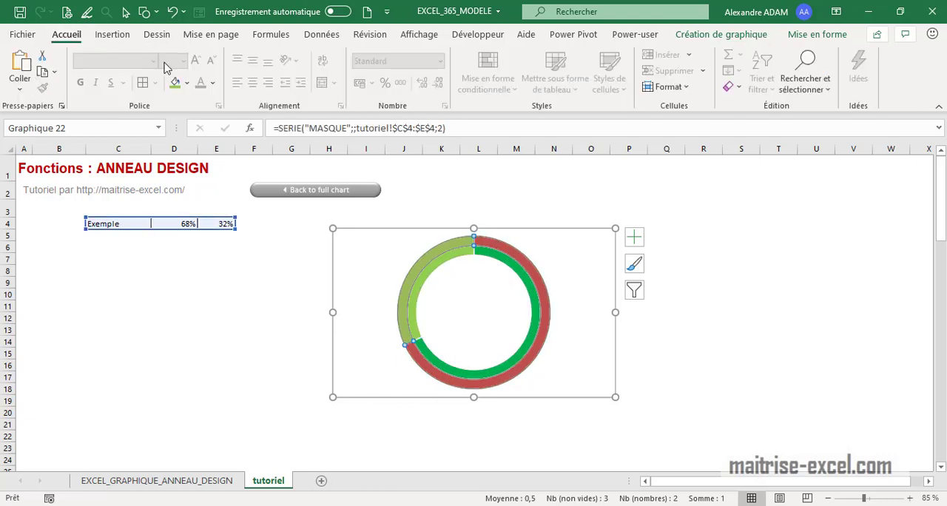
click(187, 83)
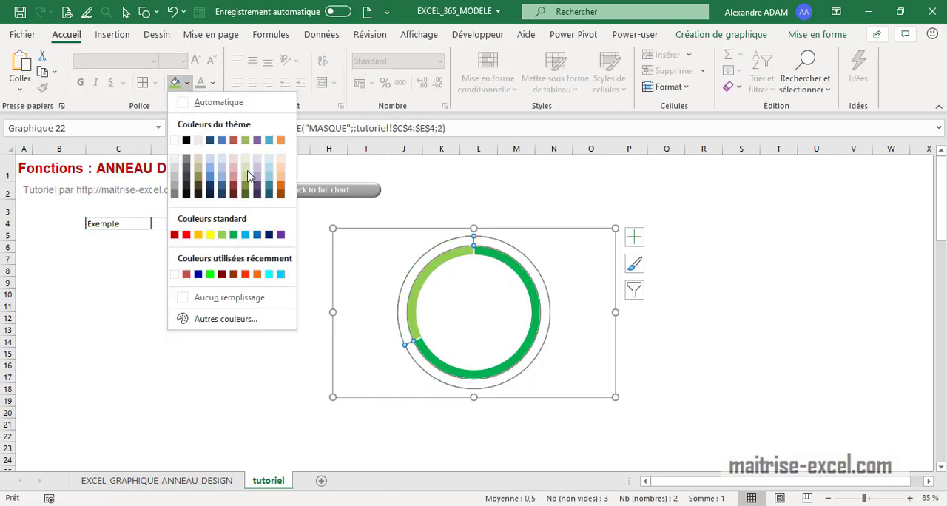
click(234, 236)
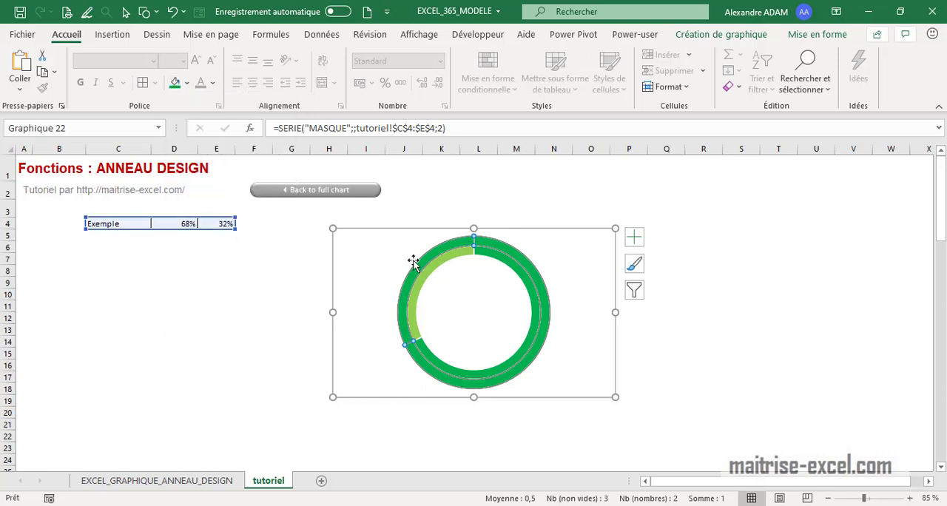
click(187, 83)
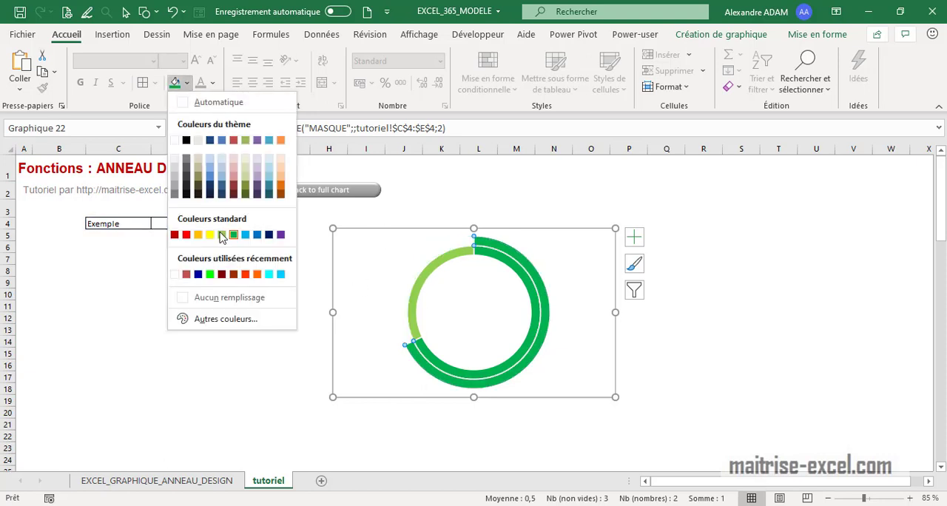
click(220, 237)
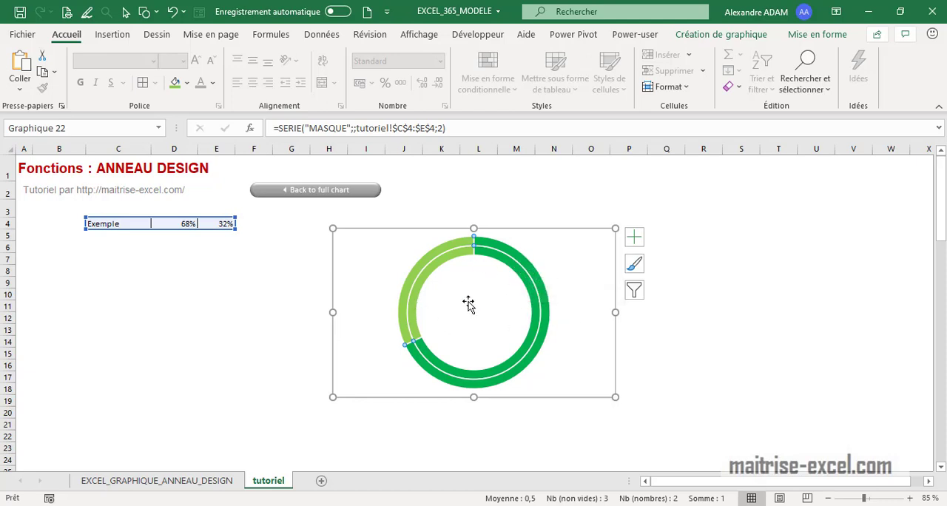
Change the chart to a combination with MASQUE as a pie (Secteurs) on the secondary axis and Exemple kept as Anneau
click(736, 35)
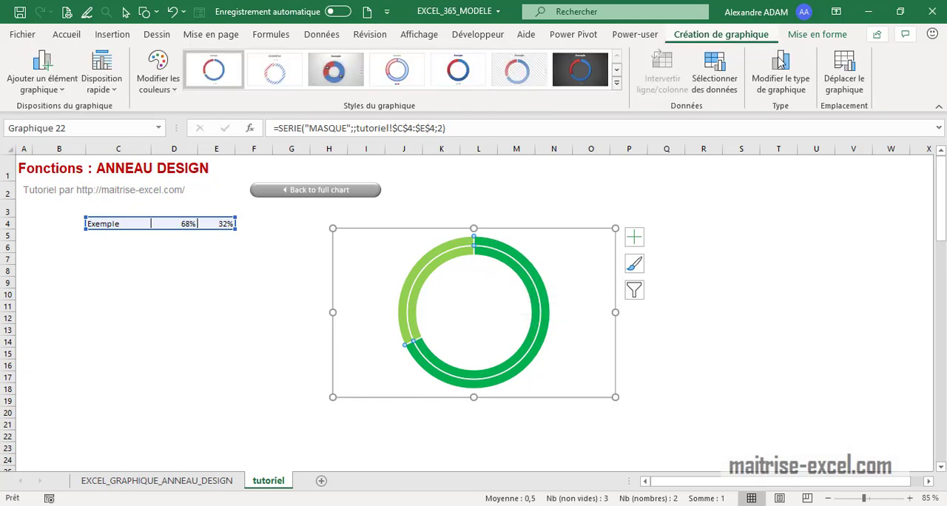
click(790, 88)
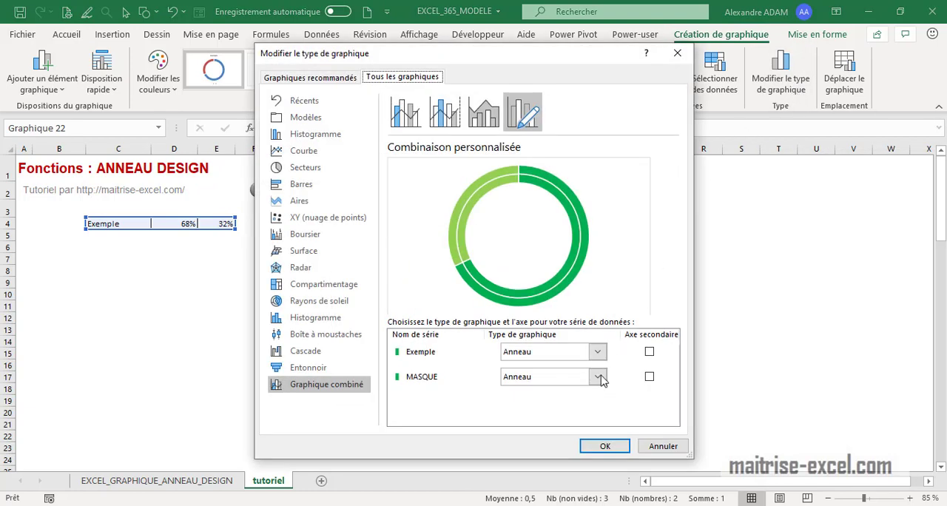
click(453, 383)
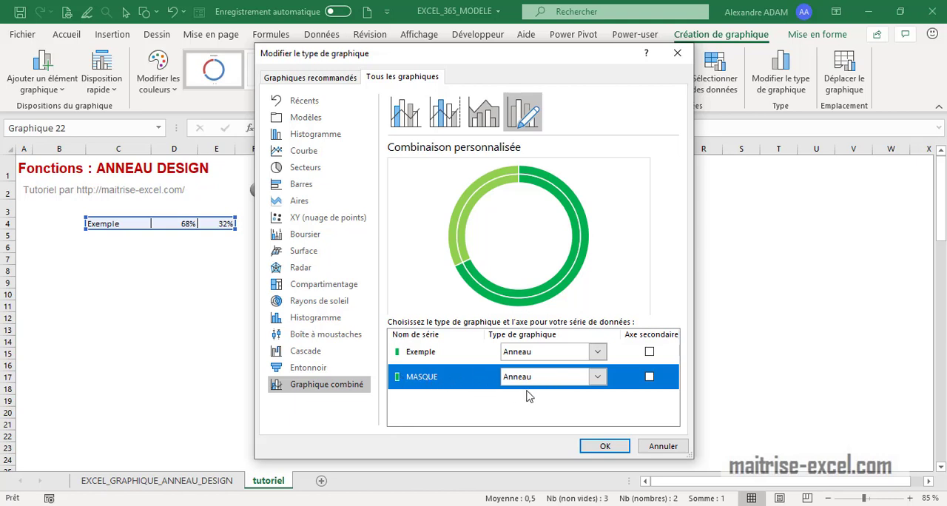
click(597, 377)
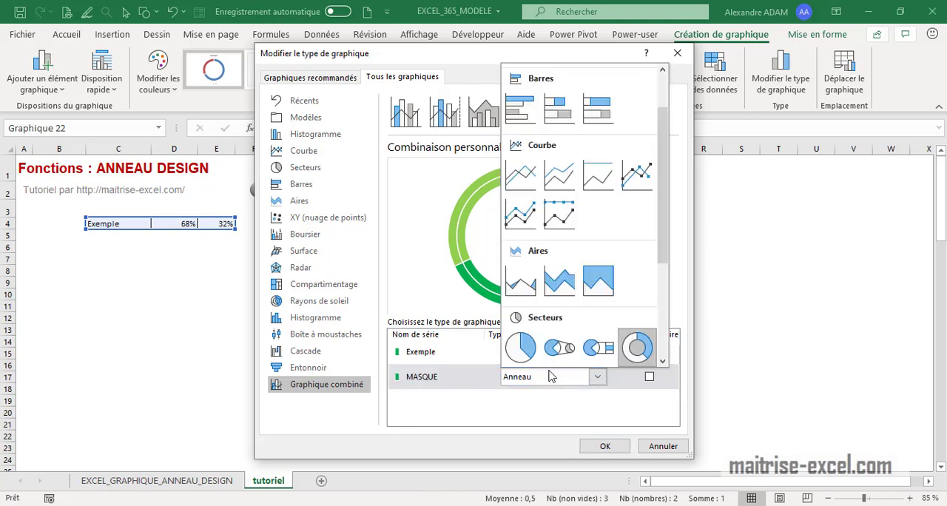
click(521, 351)
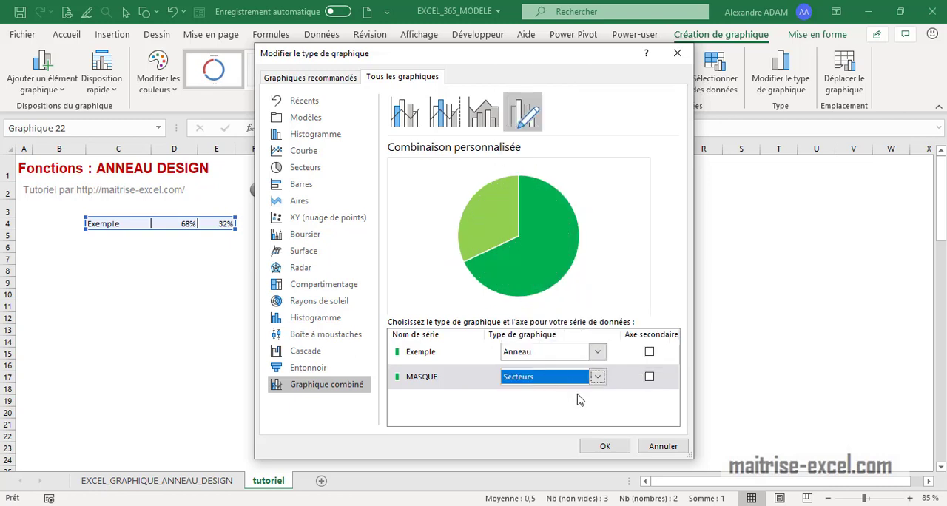
click(448, 358)
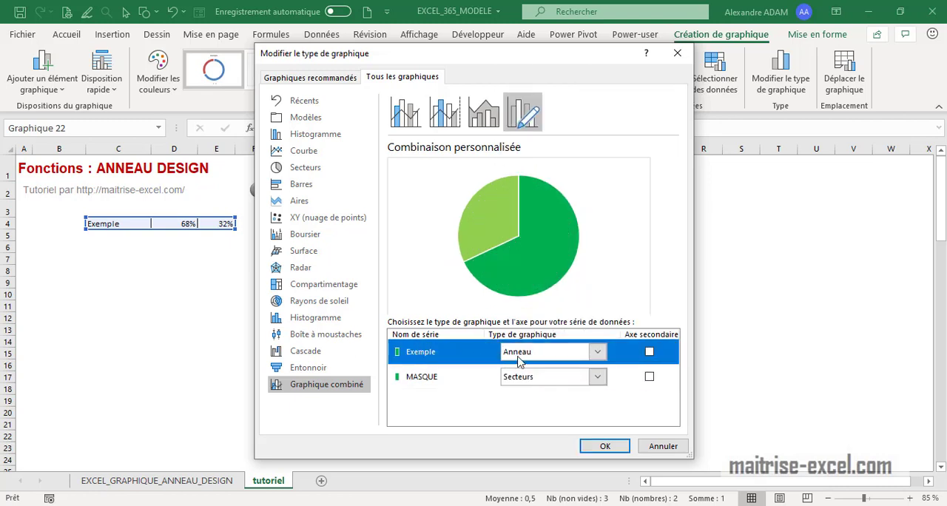
click(648, 378)
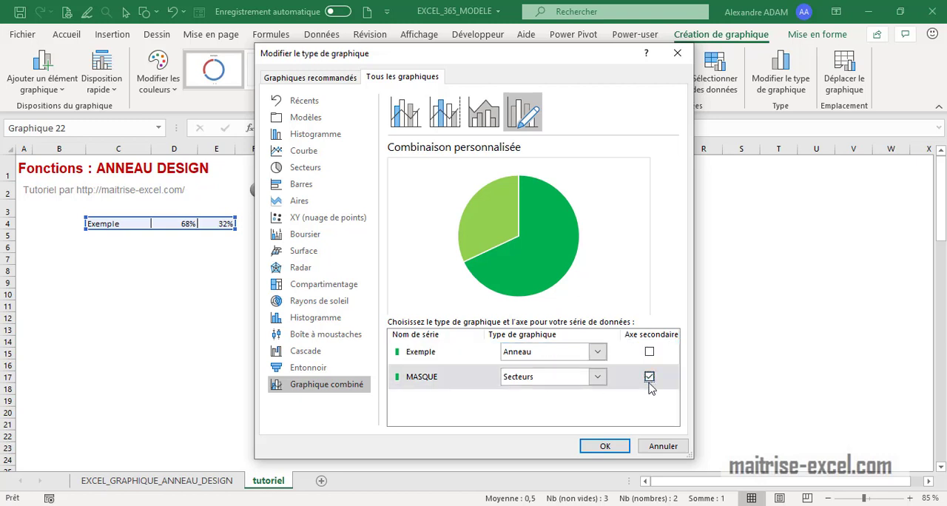
click(605, 448)
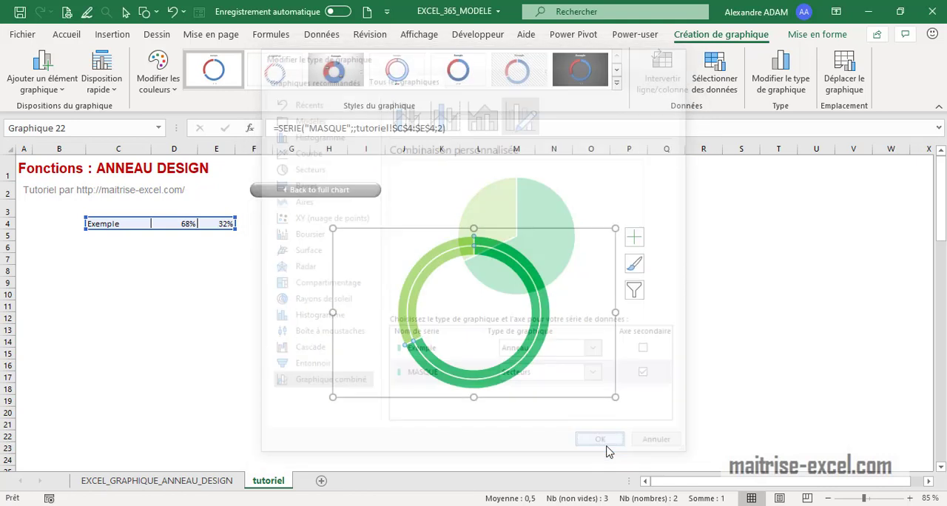
Format the MASQUE pie series with a solid white fill at 24% transparency
double_click(510, 331)
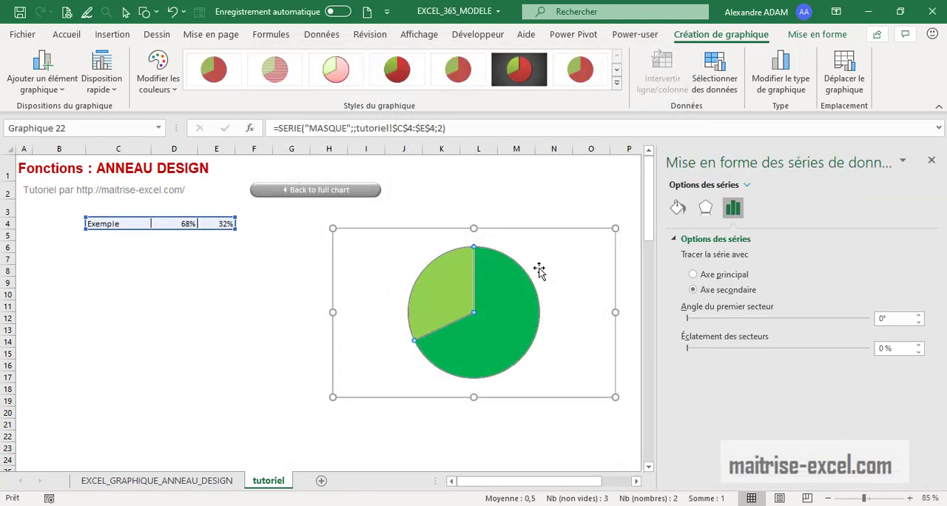
click(677, 208)
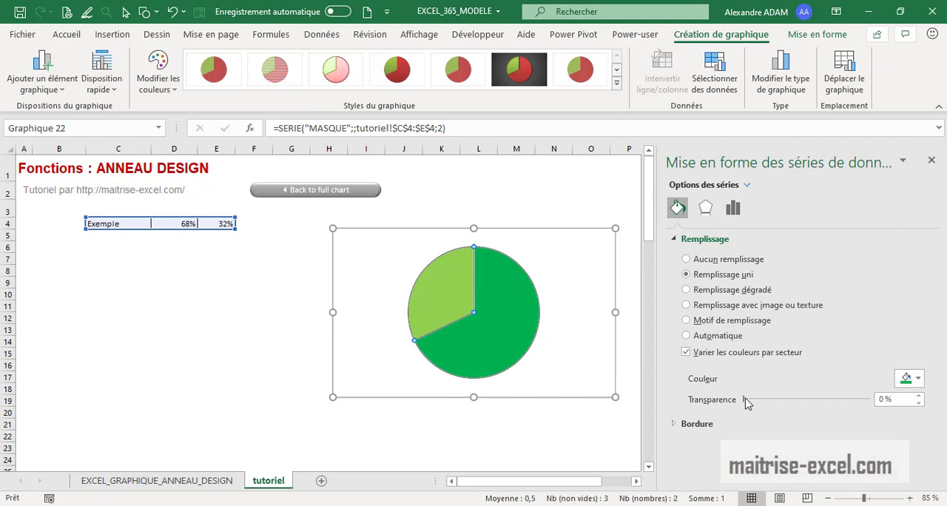
drag(749, 400, 773, 401)
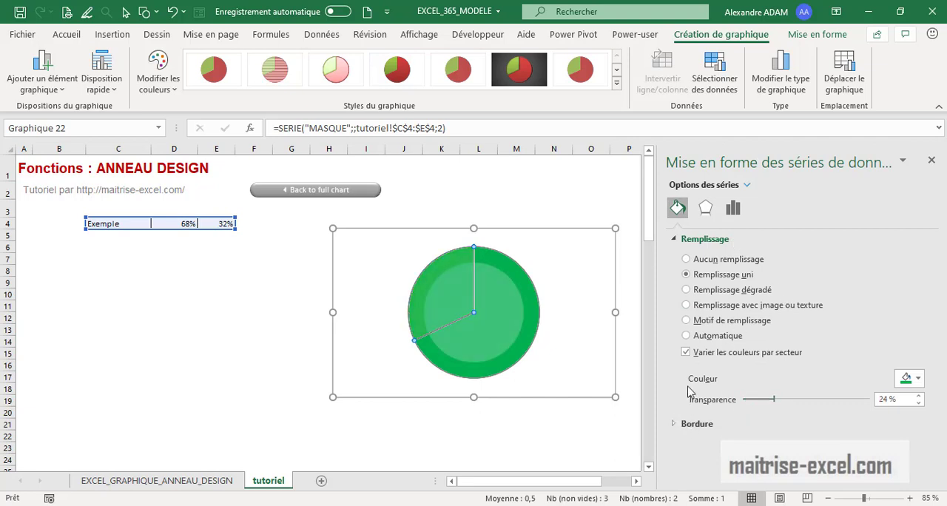
click(916, 380)
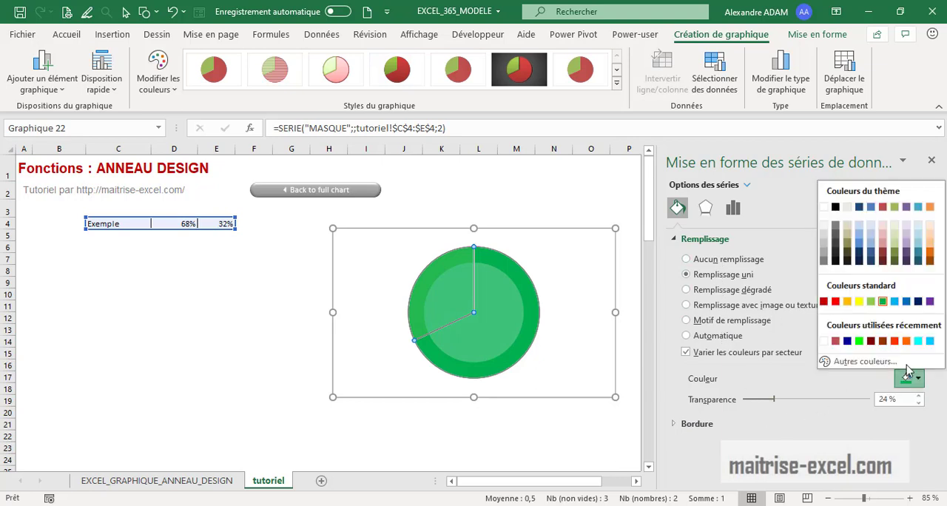
click(827, 345)
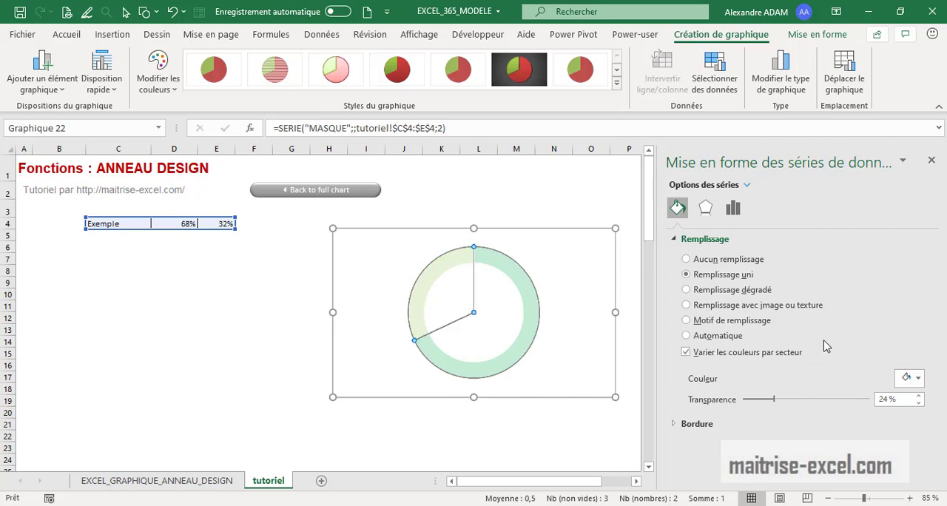
Remove the fill from the 32% slice of the MASQUE pie and close the formatting options
click(490, 341)
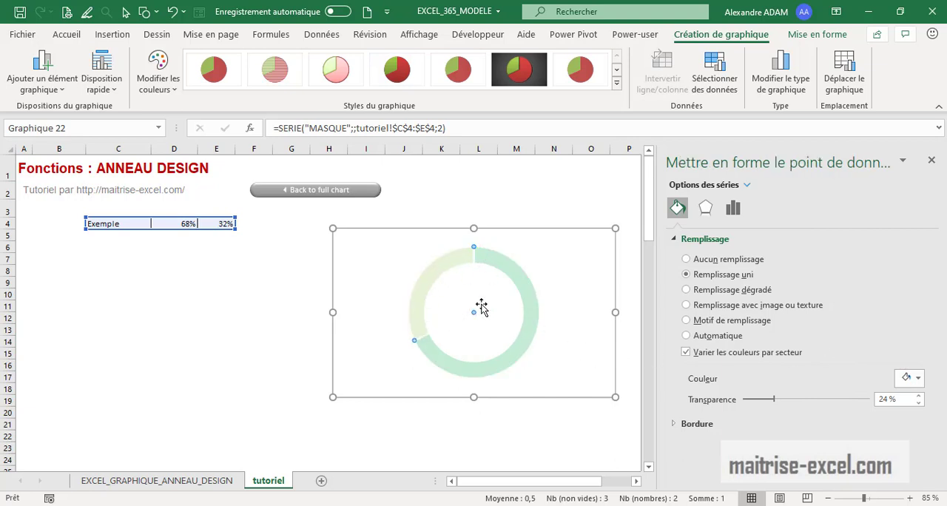
click(687, 260)
click(263, 363)
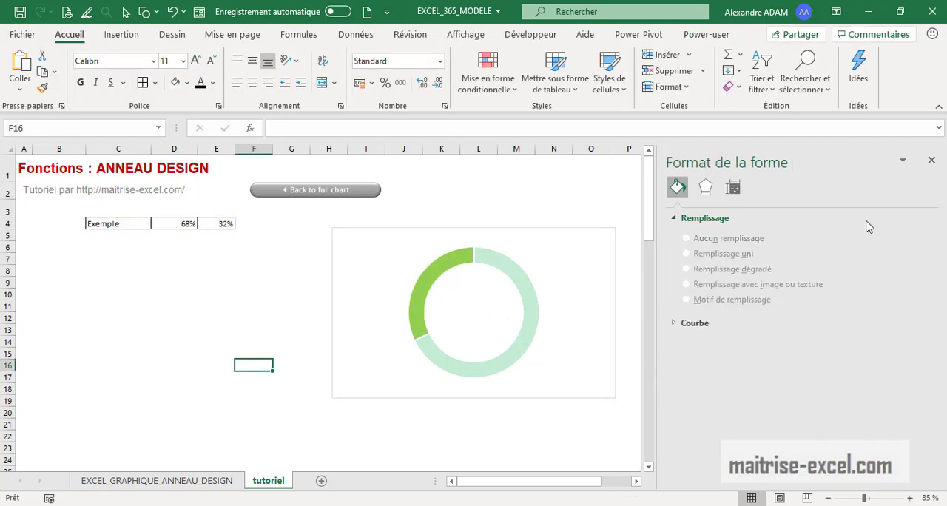
click(929, 162)
Shrink the doughnut chart and reposition it beside the data, spanning roughly columns M to R in rows 1 to 9
click(614, 393)
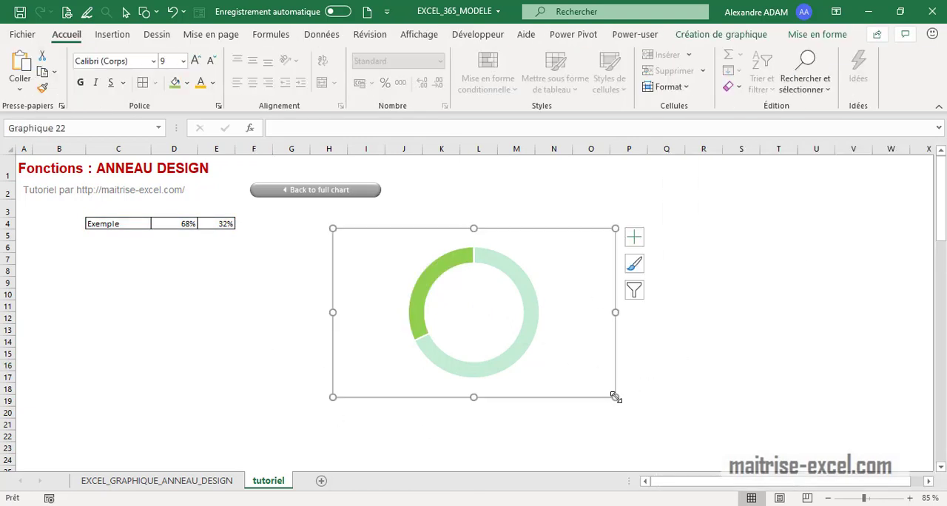
drag(615, 397, 517, 323)
drag(488, 236, 651, 171)
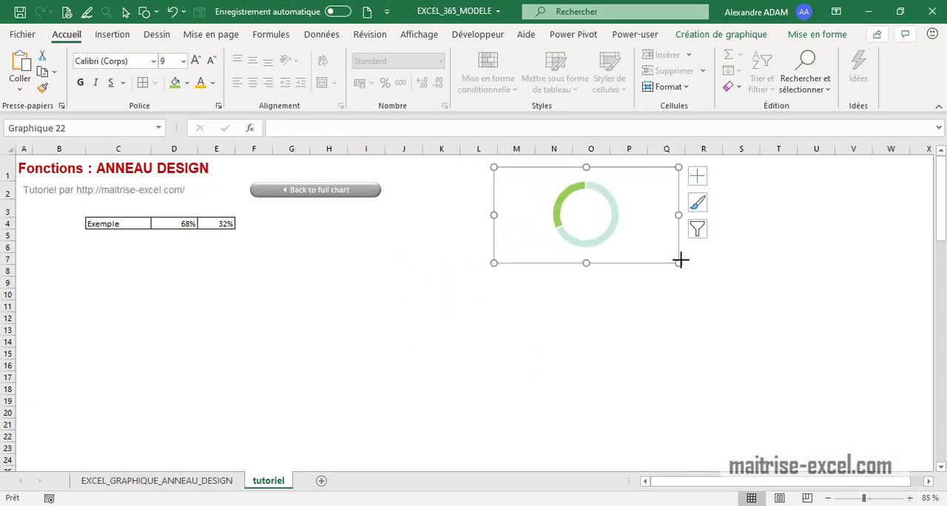
drag(680, 260, 728, 290)
click(693, 379)
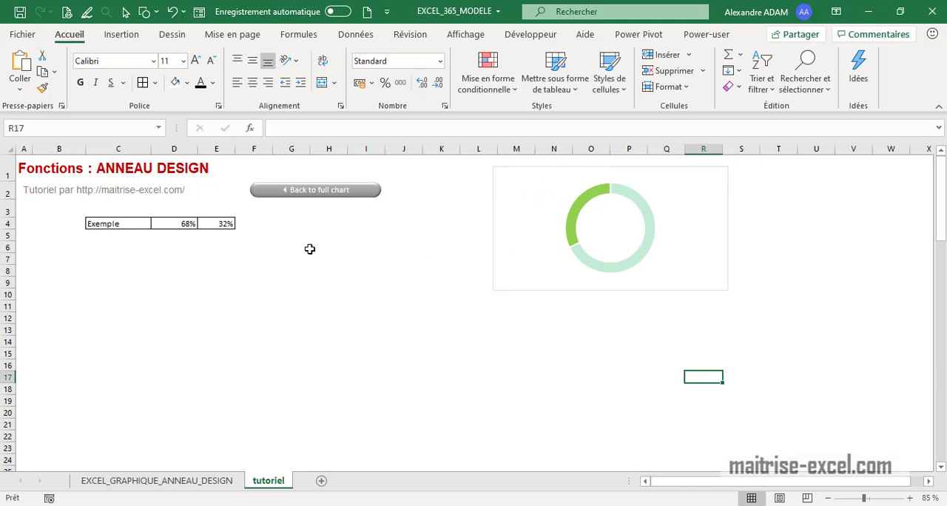
Set the Exemple percentage in D4 to 78% and make the chart frame narrower
click(190, 223)
text(78)
key(Return)
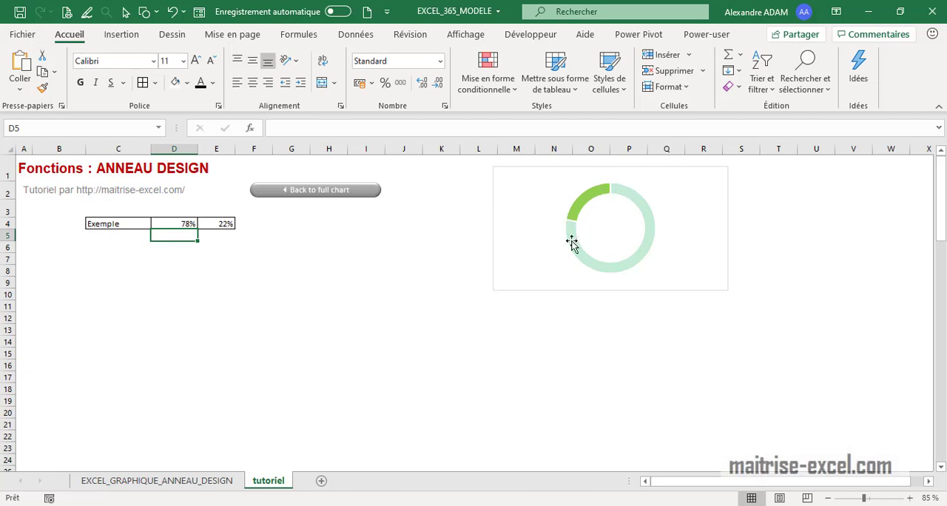
click(723, 221)
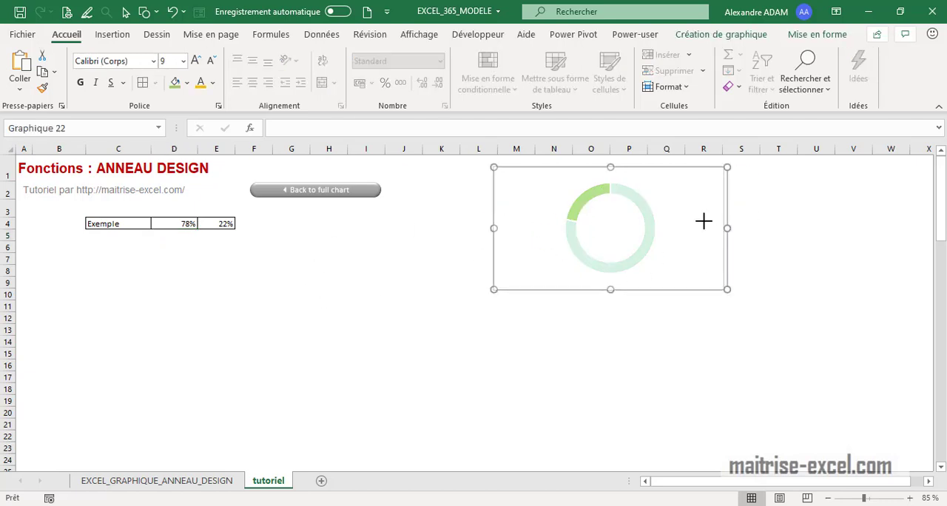
click(323, 278)
drag(133, 219, 220, 228)
click(127, 35)
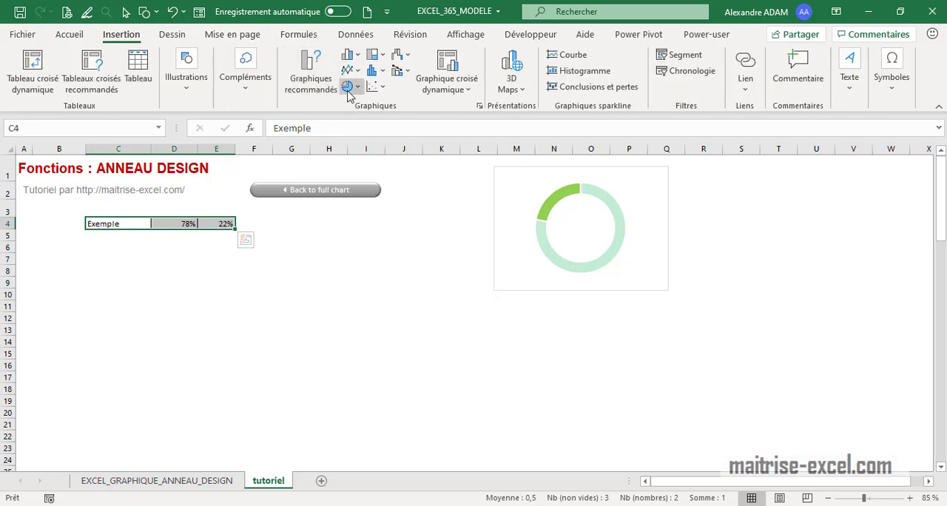
click(348, 89)
click(360, 267)
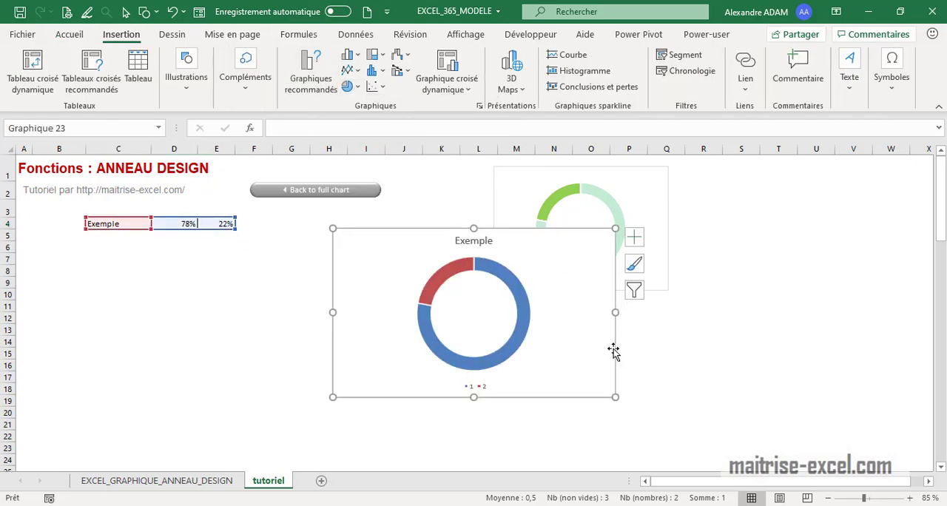
drag(613, 352, 466, 391)
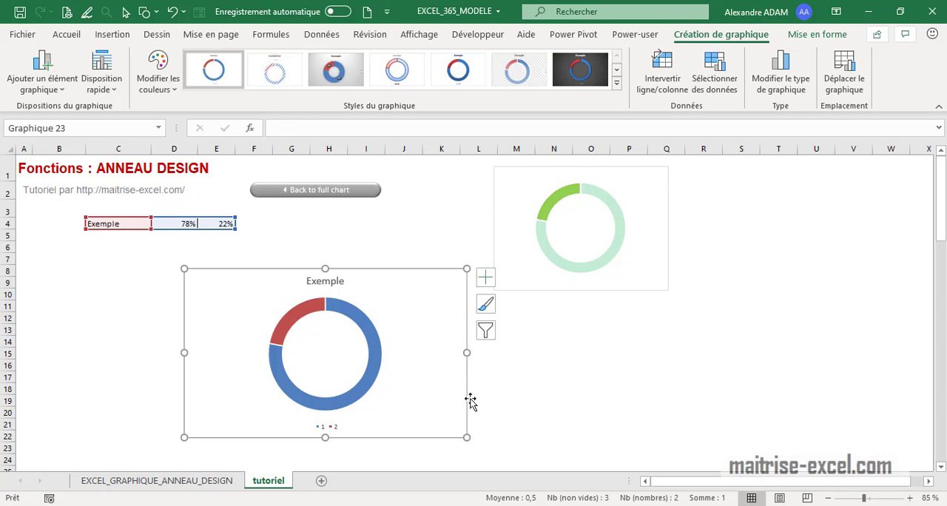
drag(471, 399, 470, 400)
key(Delete)
click(354, 330)
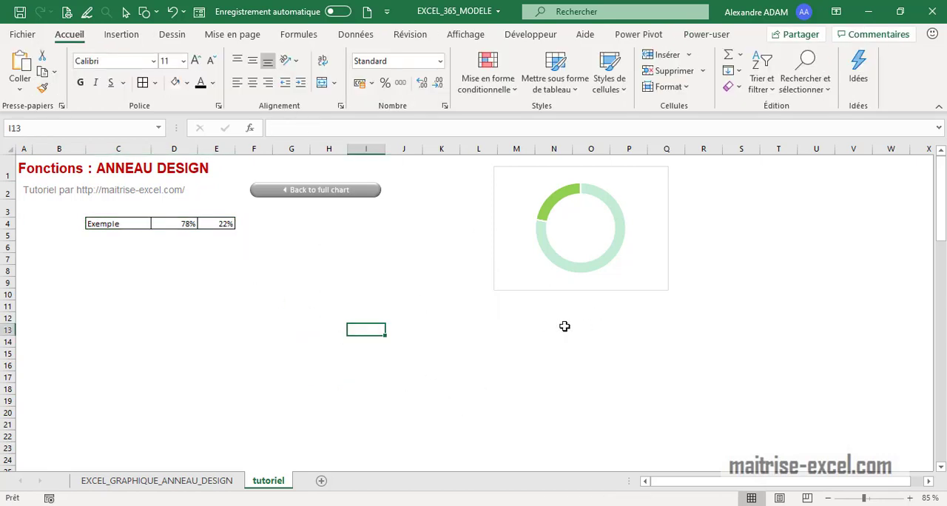
click(247, 302)
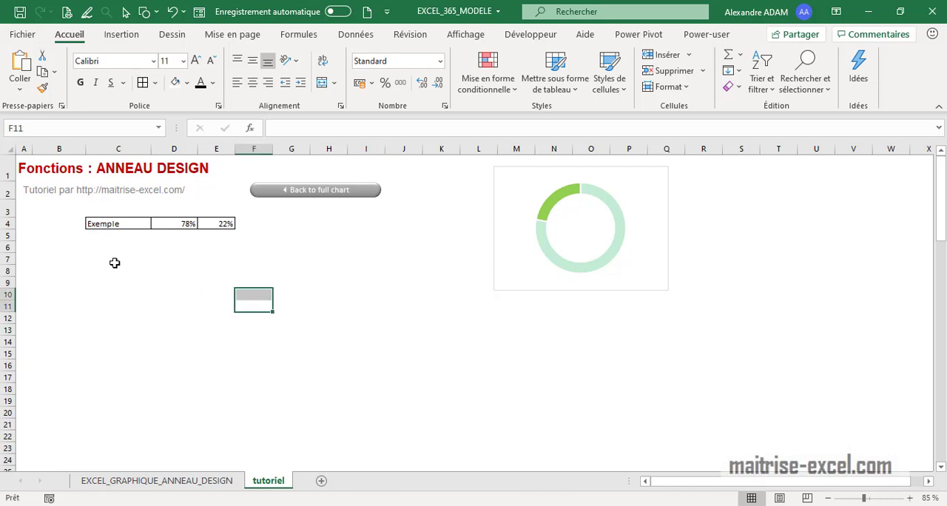
click(115, 260)
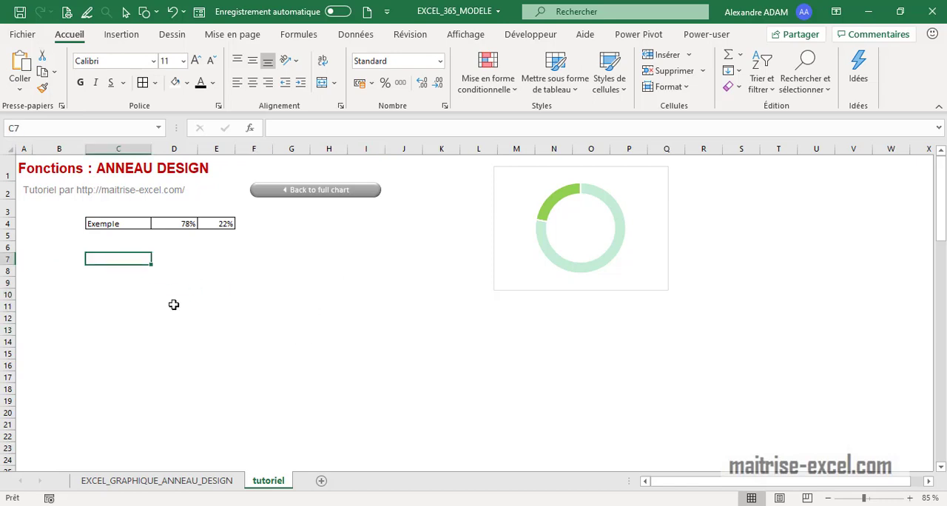
Enter the colour labels Rouge, Orange and Vert in cells C6 to C8
click(120, 249)
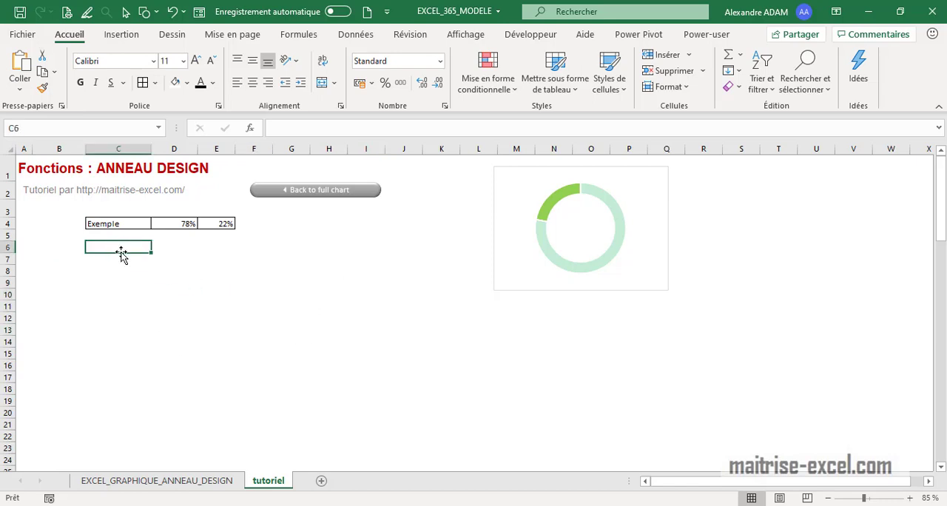
text(Rouge)
key(Return)
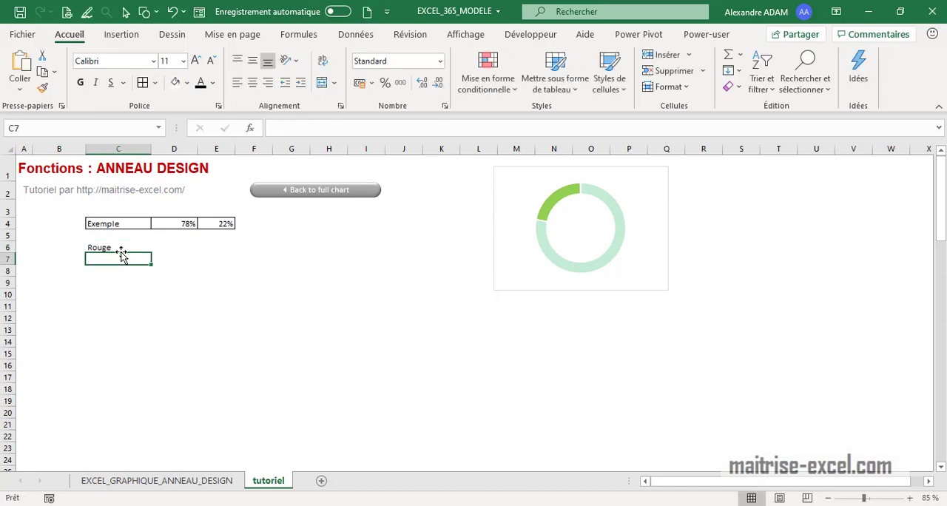
text(Orange)
key(Return)
text(Ve)
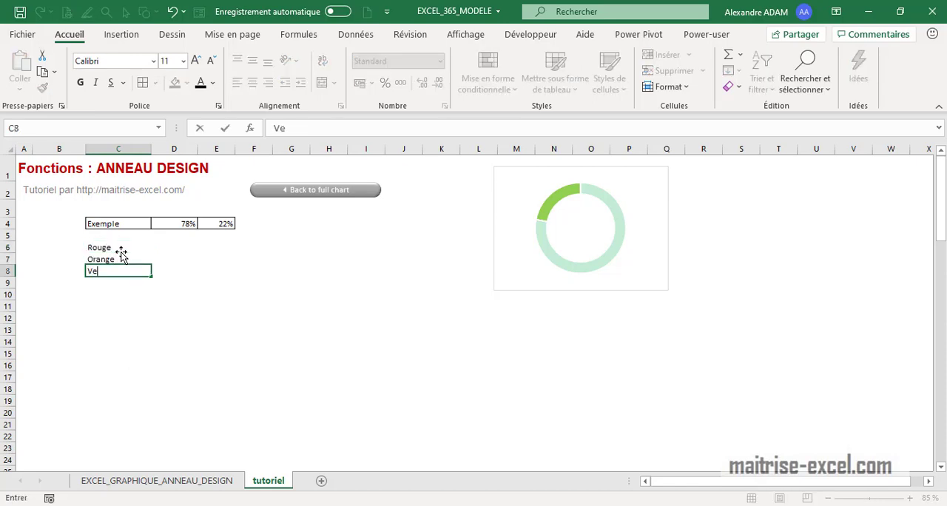
text(rt)
key(Tab)
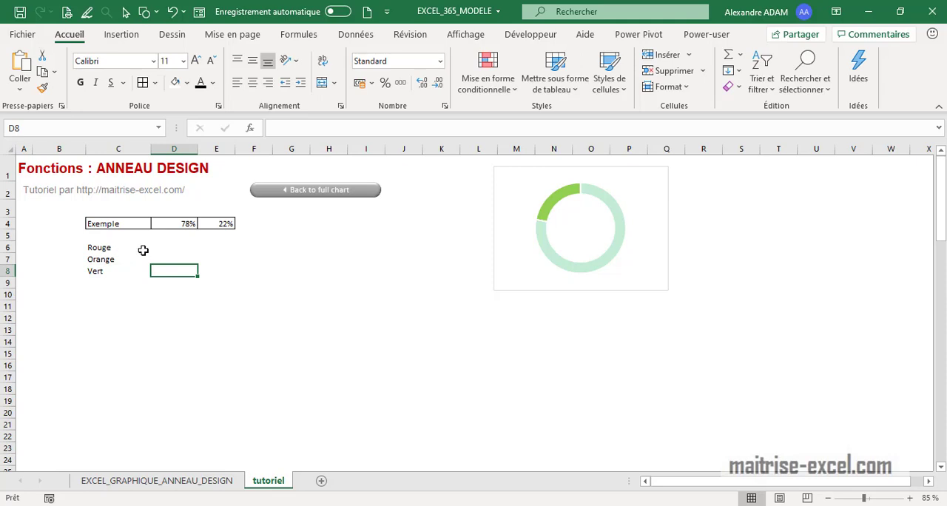
Enter the thresholds "<=70%" for Rouge, "71% à 74%" for Orange and ">=75%" for Vert in D6:D8
click(174, 247)
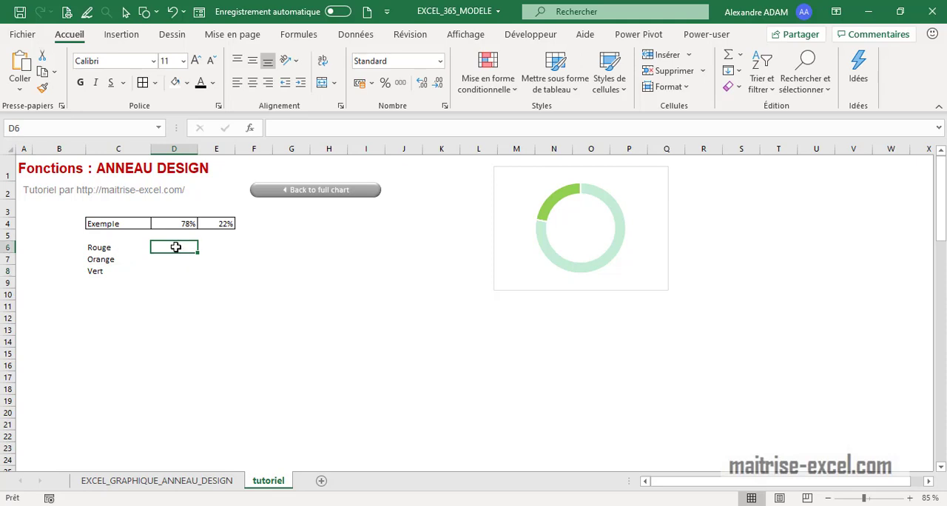
text(<=70%)
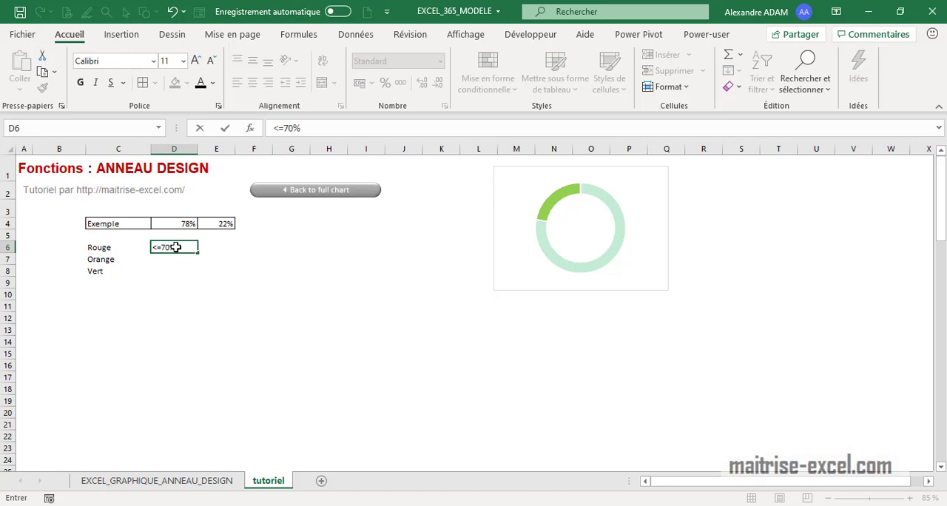
key(Return)
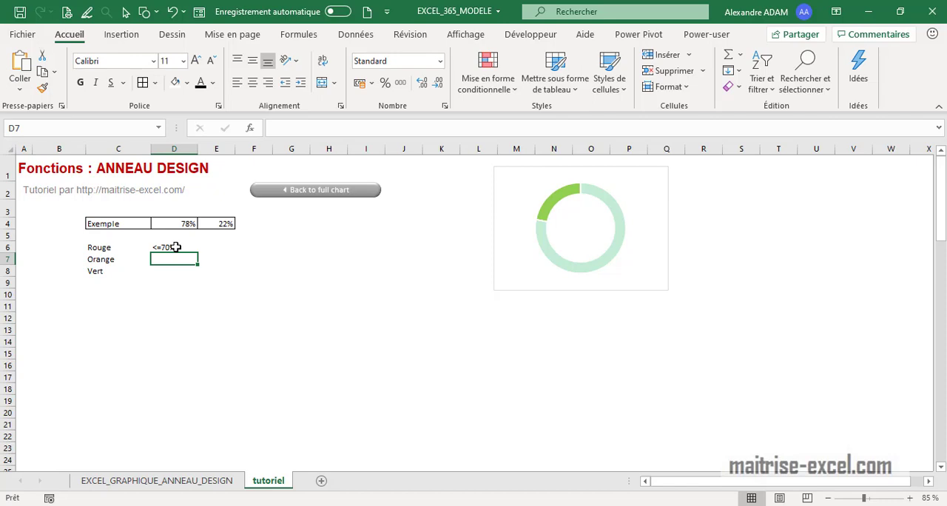
text(71% à 74%)
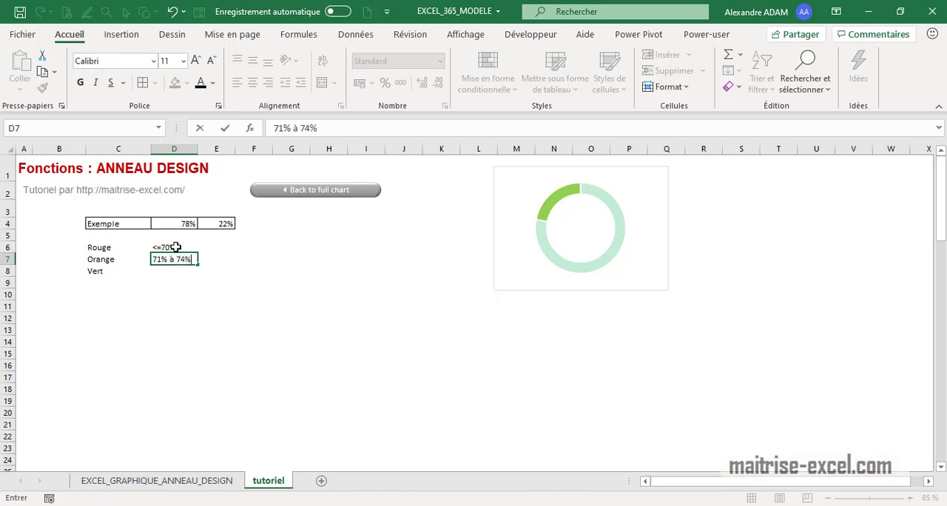
key(Return)
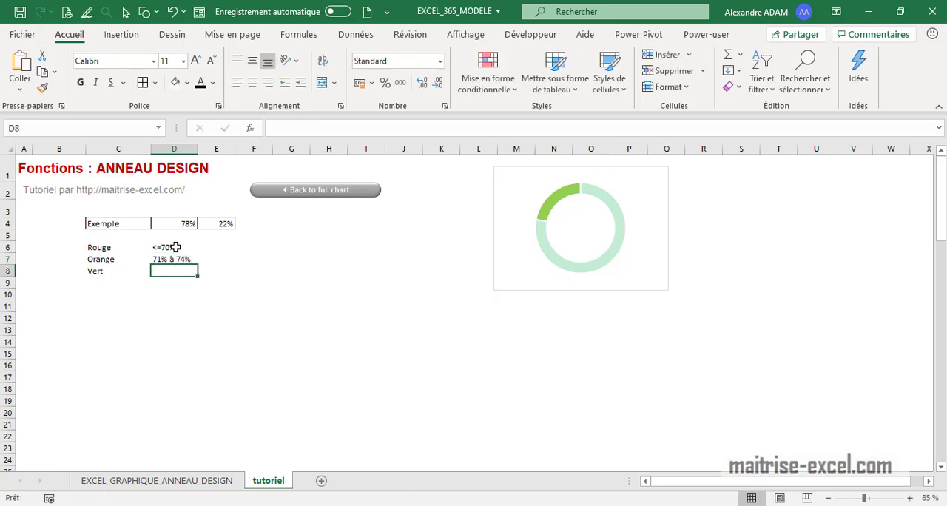
text(>=75%)
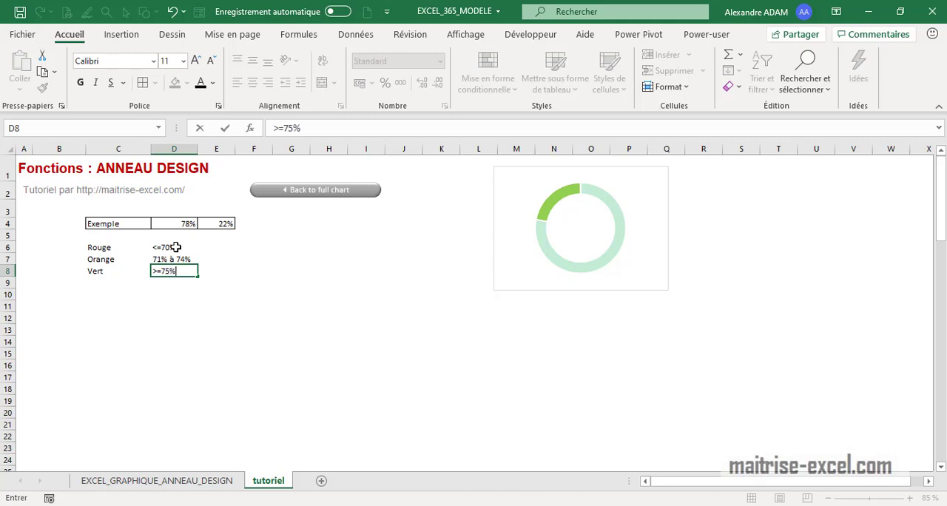
key(Return)
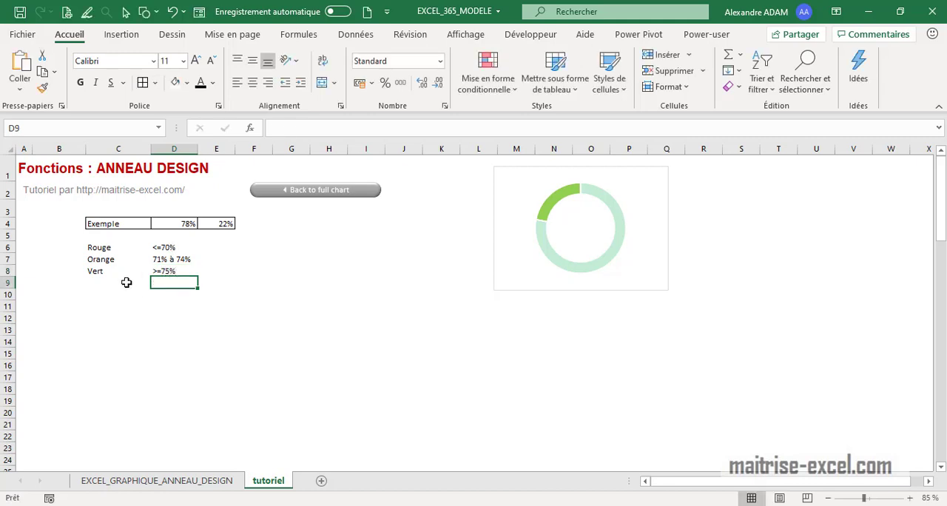
Apply borders to all cells of the colour threshold table C6:D8
drag(106, 247, 169, 271)
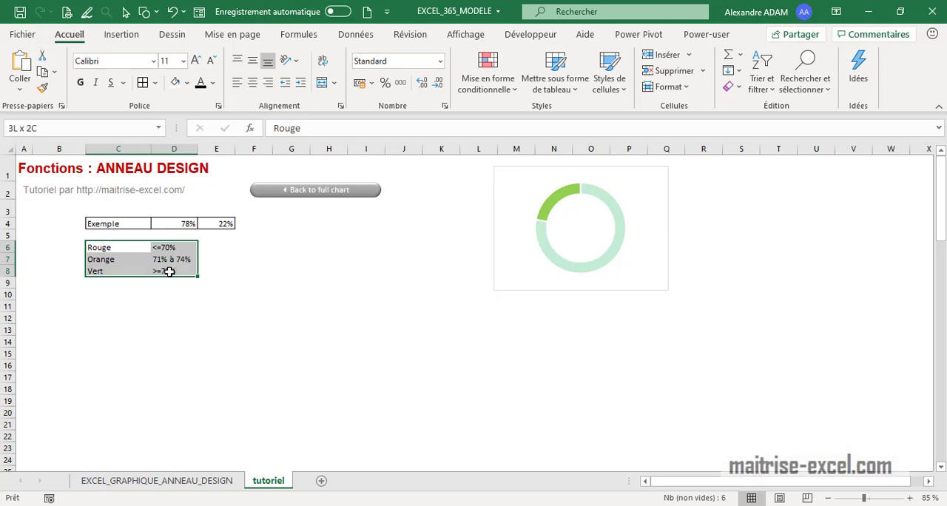
click(143, 82)
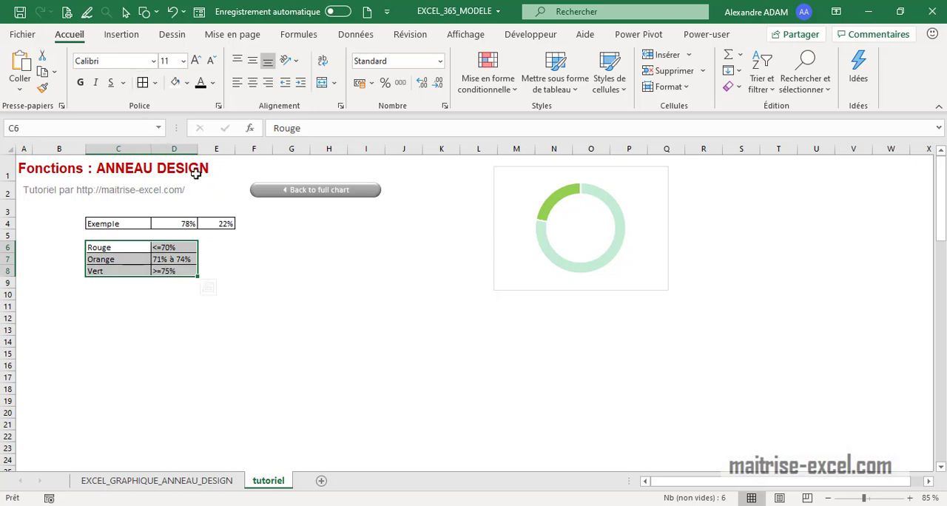
click(250, 288)
Check the finished ring charts on the EXCEL_GRAPHIQUE_ANNEAU_DESIGN sheet and enter the label "Rouge" in C11 of tutoriel
click(126, 306)
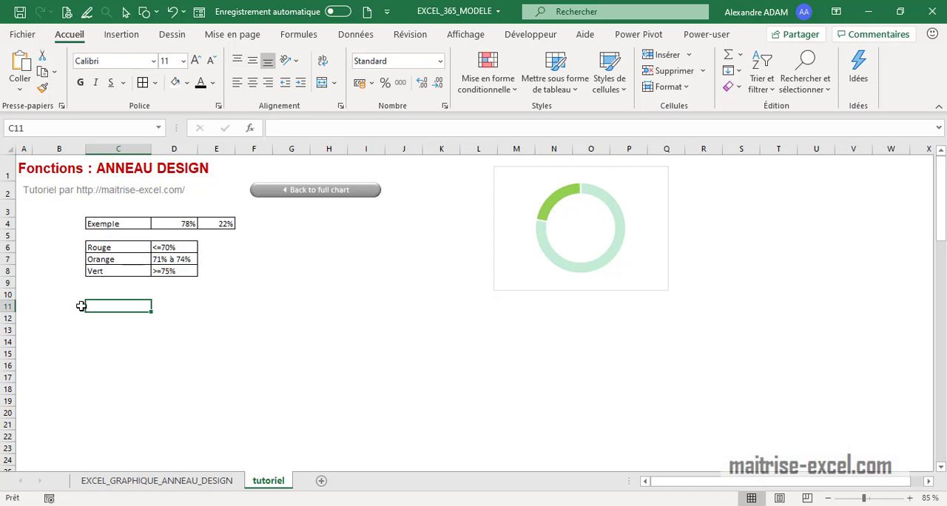
click(148, 483)
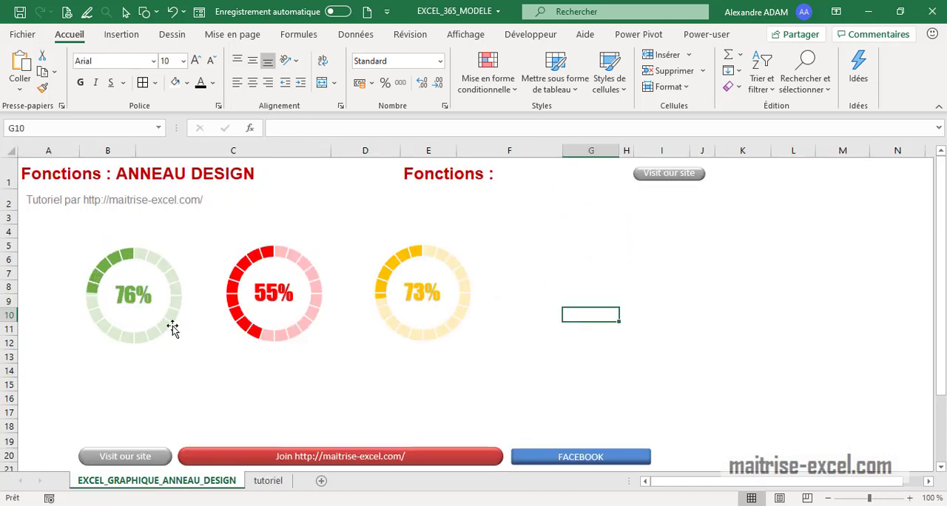
click(270, 480)
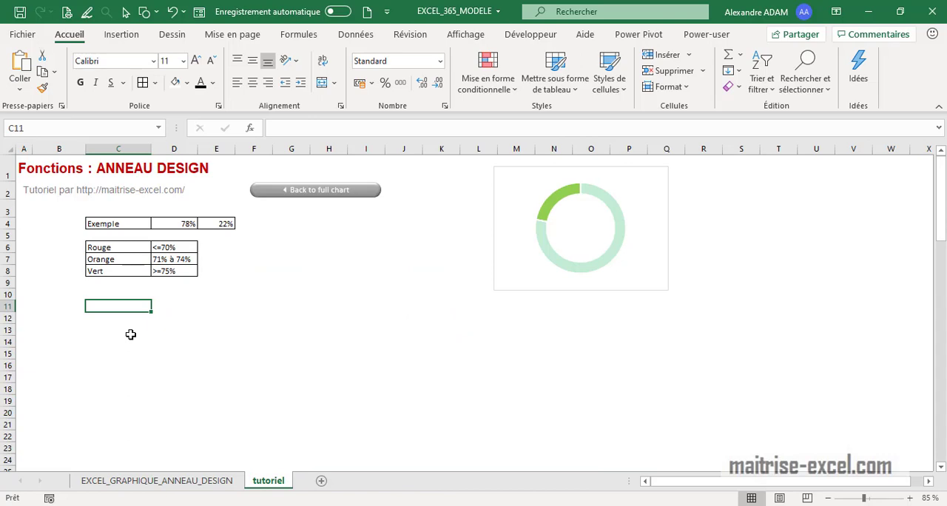
text(RR)
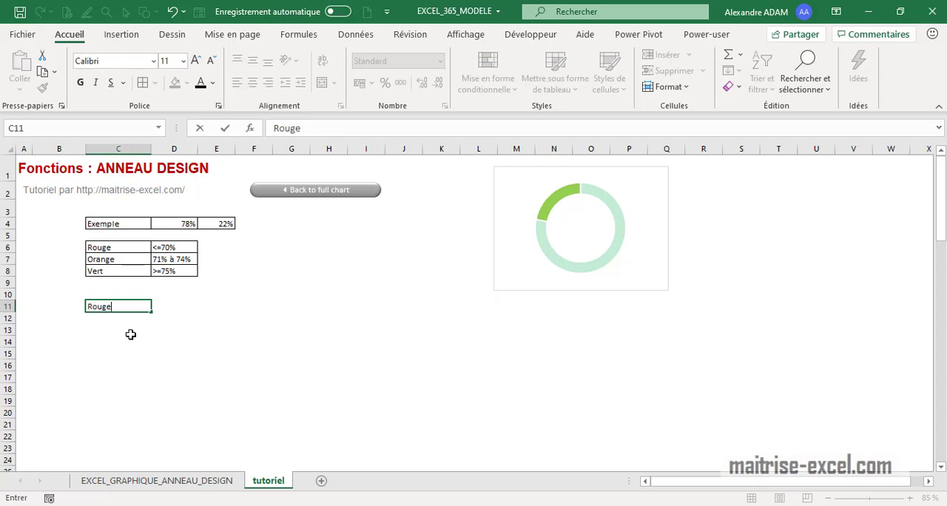
click(177, 295)
Enter 1 in D11 and fill it down to D30 as the Rouge segments
click(177, 305)
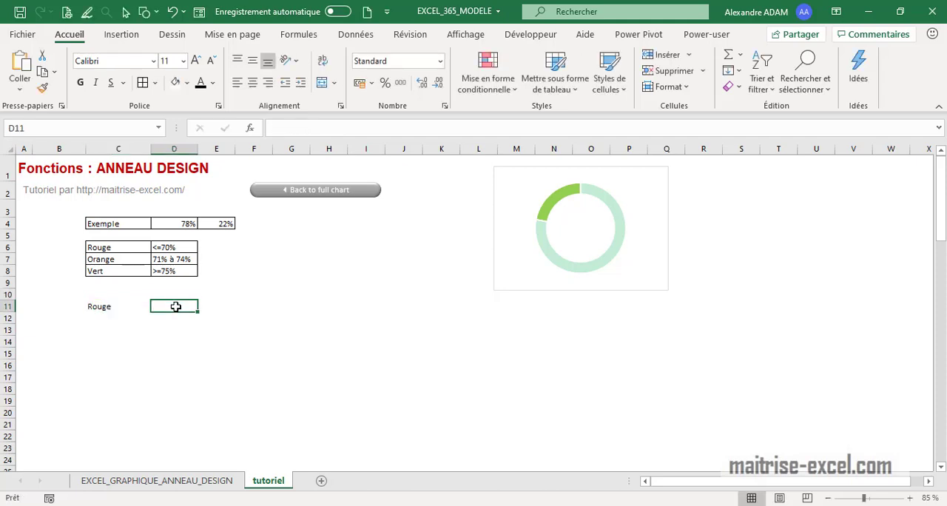
text(1)
key(Return)
click(176, 307)
drag(197, 311, 205, 427)
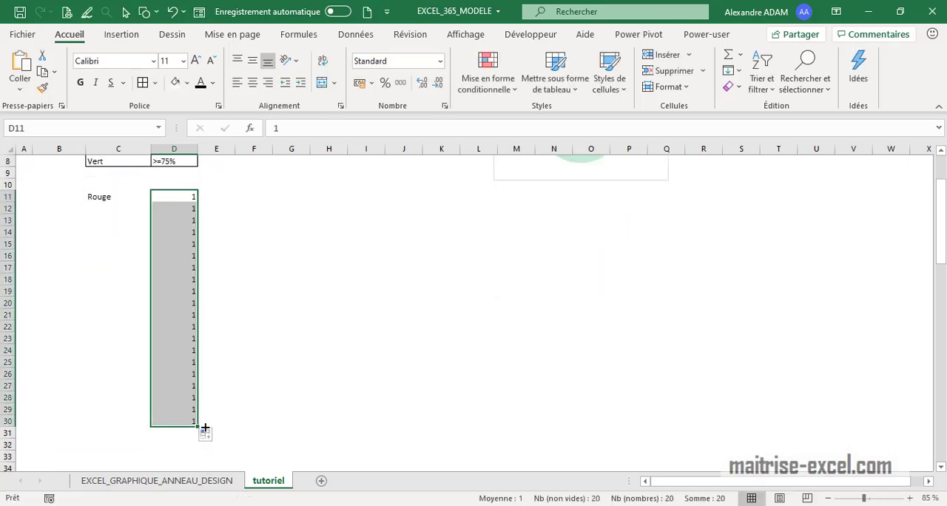
scroll(188, 311, up, 2)
scroll(188, 311, down, 2)
scroll(190, 442, up, 3)
Check the finished ring charts on the EXCEL_GRAPHIQUE_ANNEAU_DESIGN sheet and enter the label "ORANGE" in C31 of tutoriel
click(120, 482)
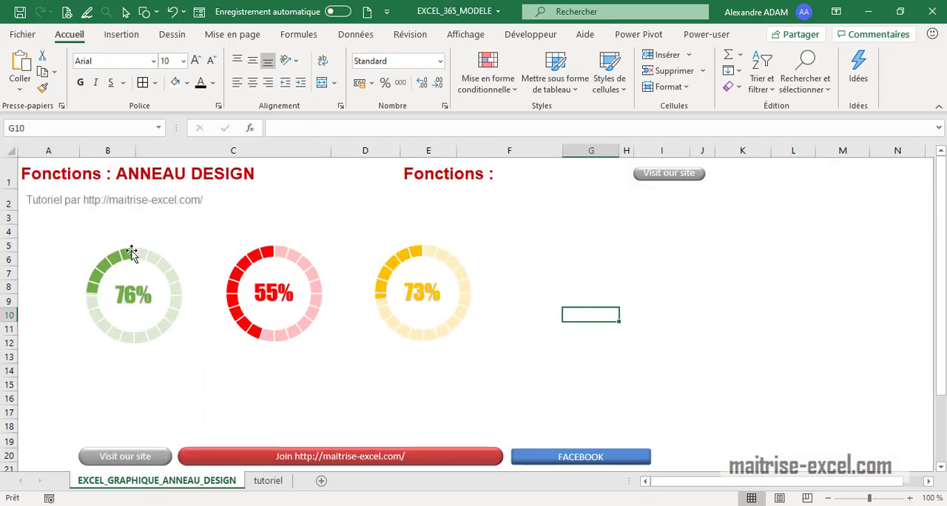
click(266, 480)
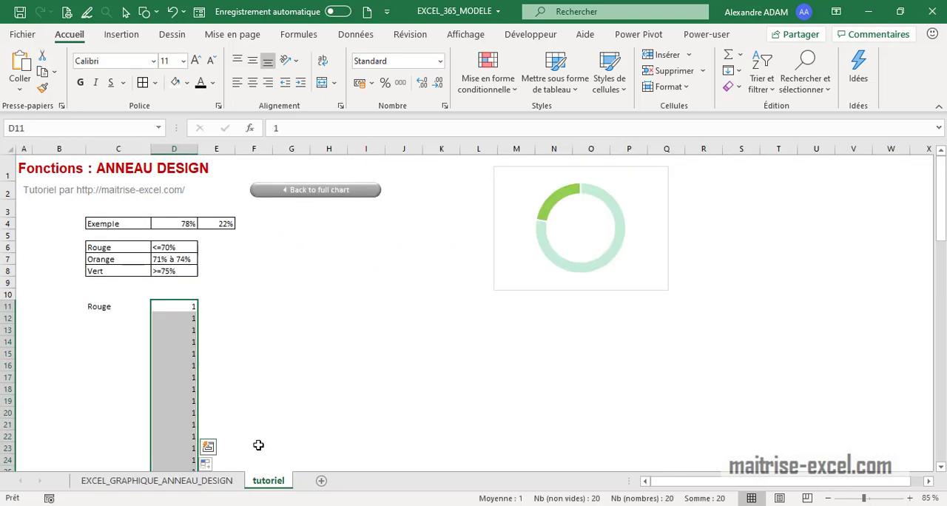
scroll(255, 436, down, 3)
click(133, 407)
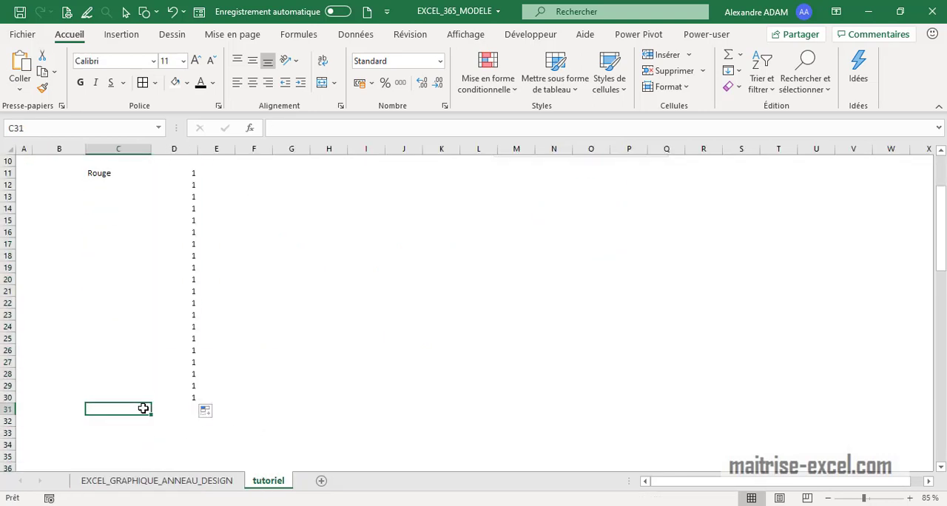
text(ORANGE)
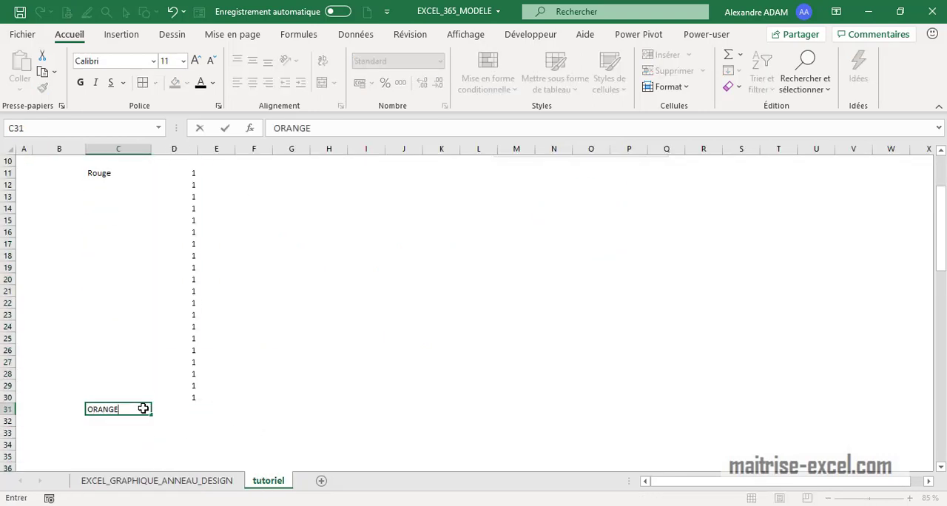
Enter 3 in D31 and fill it down to D50 as the ORANGE segments
click(186, 409)
text(1)
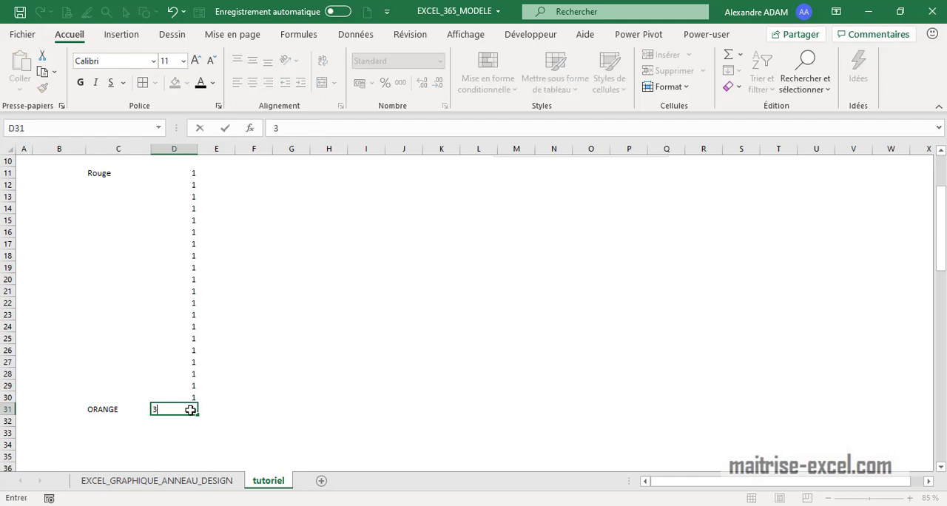
key(Return)
click(190, 410)
scroll(201, 384, down, 3)
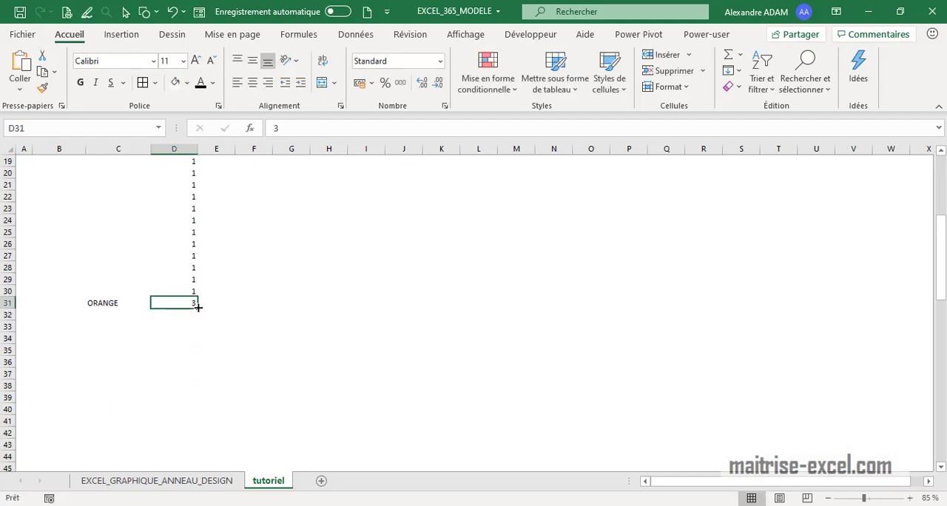
drag(198, 307, 199, 456)
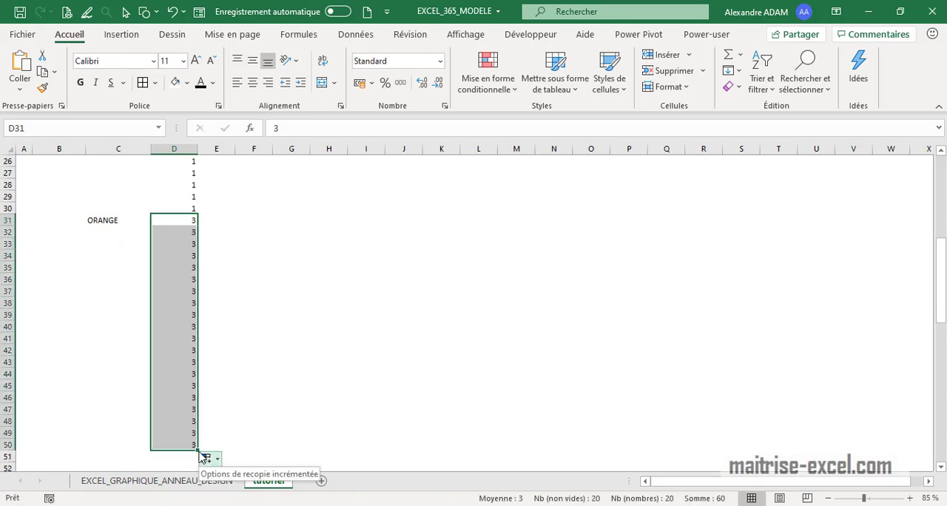
Enter the label "VERT" in C51 and the value 6 in D51
scroll(180, 351, down, 2)
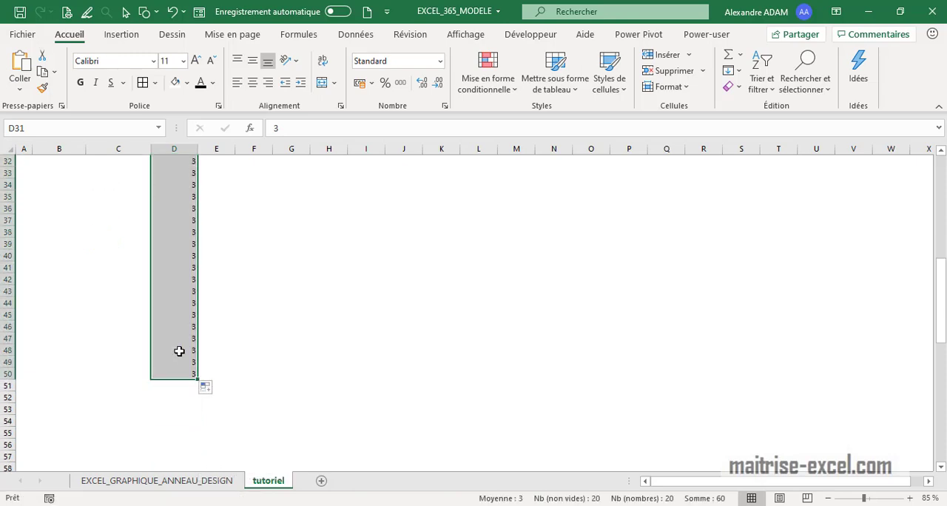
click(130, 383)
text(VERT)
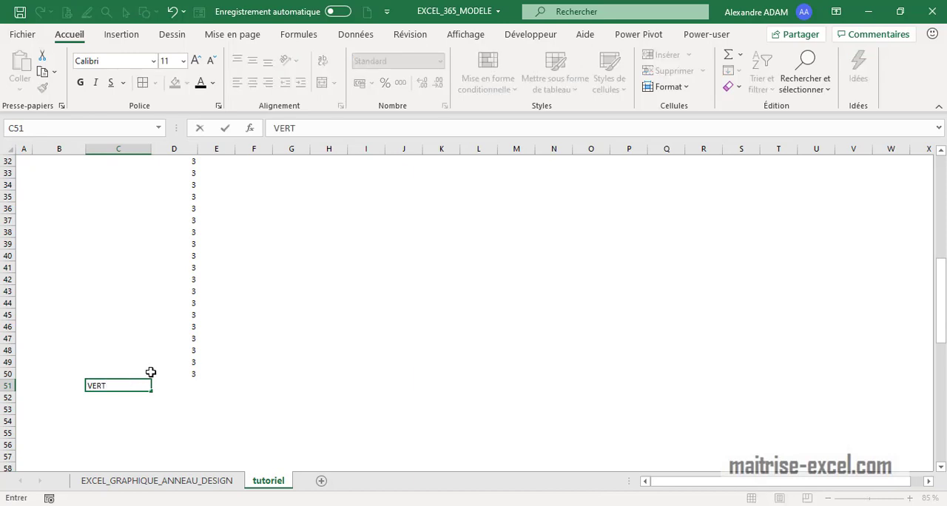
click(177, 385)
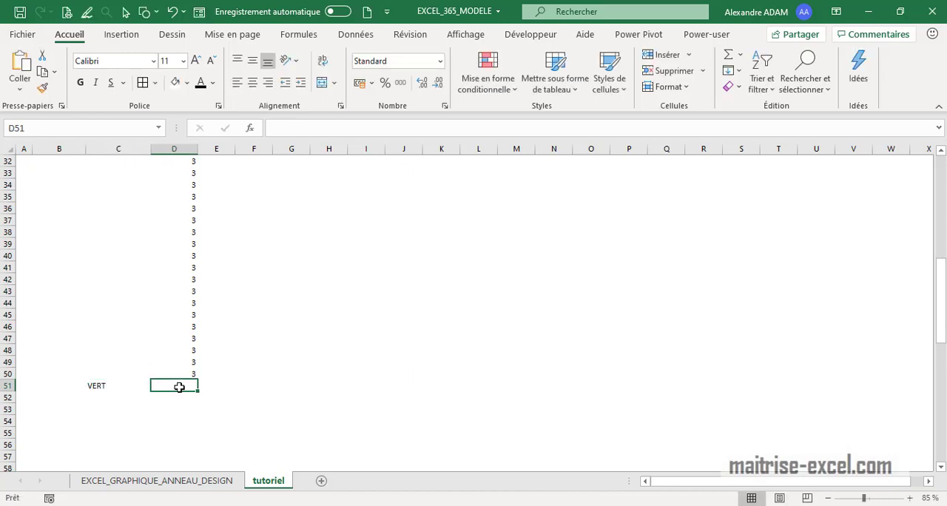
text(6)
key(Return)
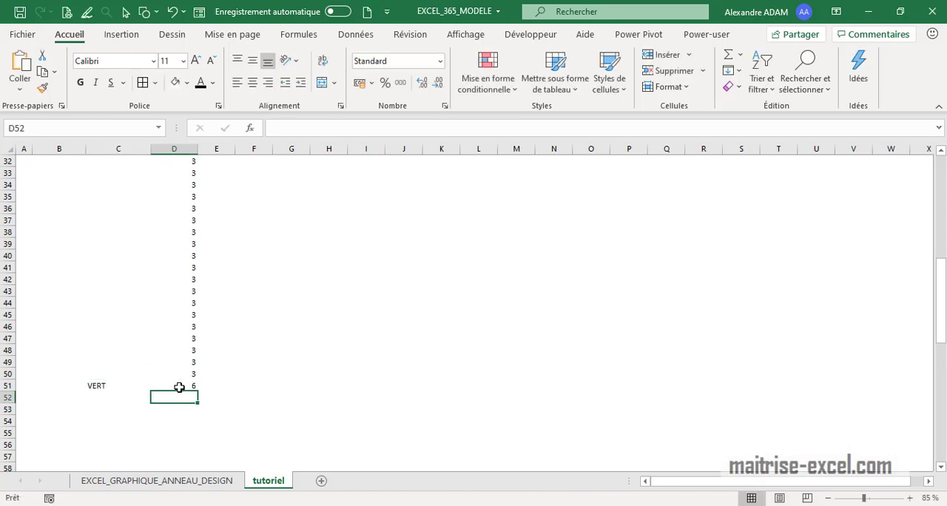
Fill the 6 from D51 down to D70 as the VERT segments
click(181, 385)
drag(198, 390, 198, 435)
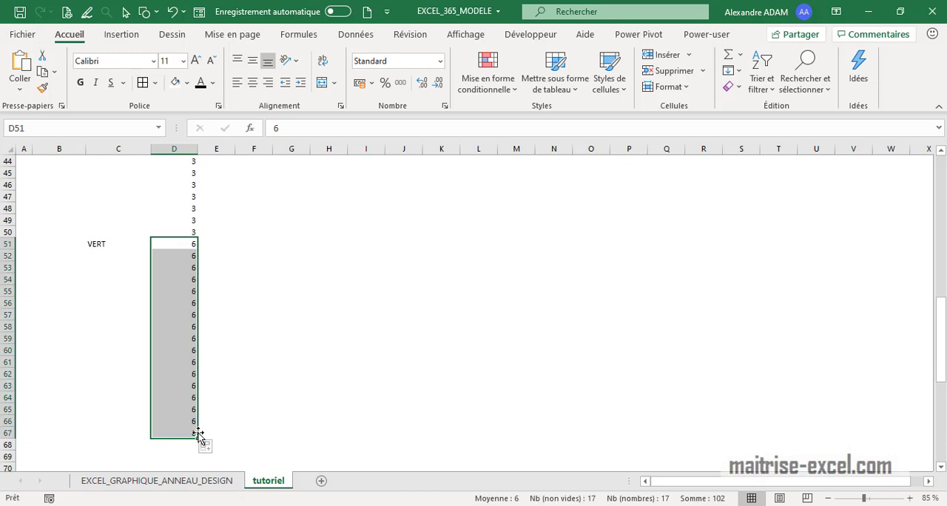
scroll(197, 435, down, 3)
click(185, 318)
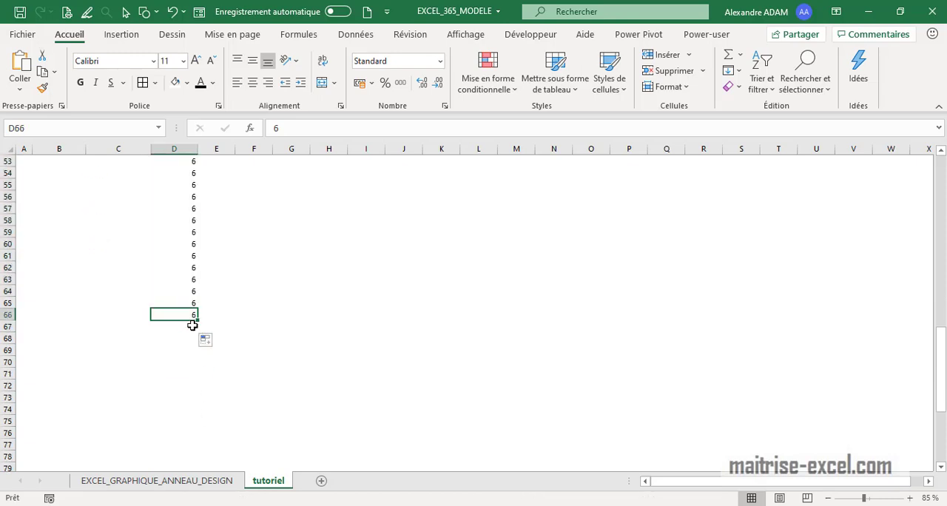
click(192, 326)
drag(197, 332, 171, 221)
click(280, 353)
Insert a doughnut (Anneau) chart from the segment values in D11:D70
scroll(278, 299, up, 15)
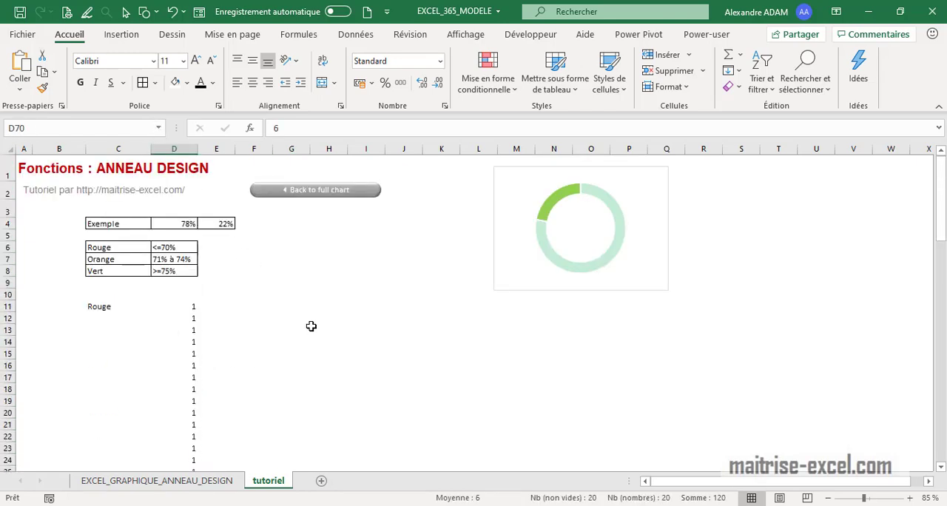
drag(197, 302, 175, 437)
click(118, 37)
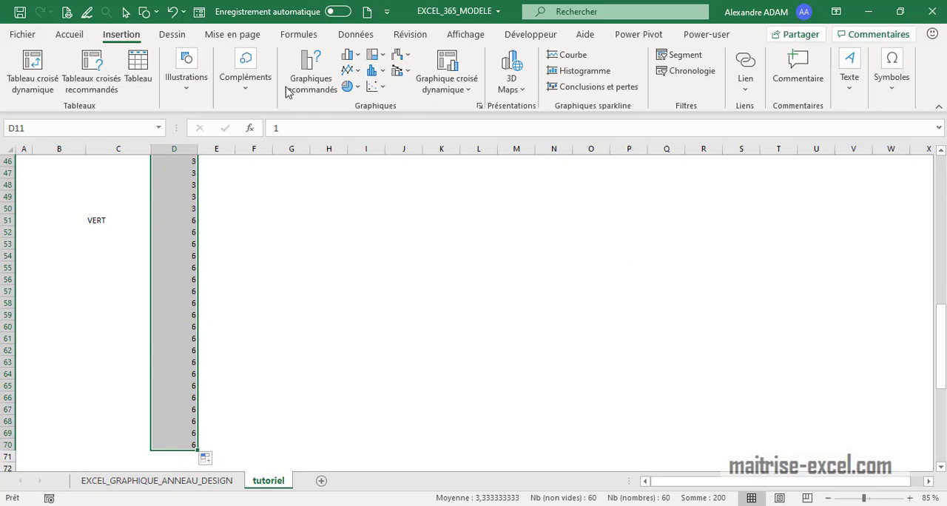
click(348, 86)
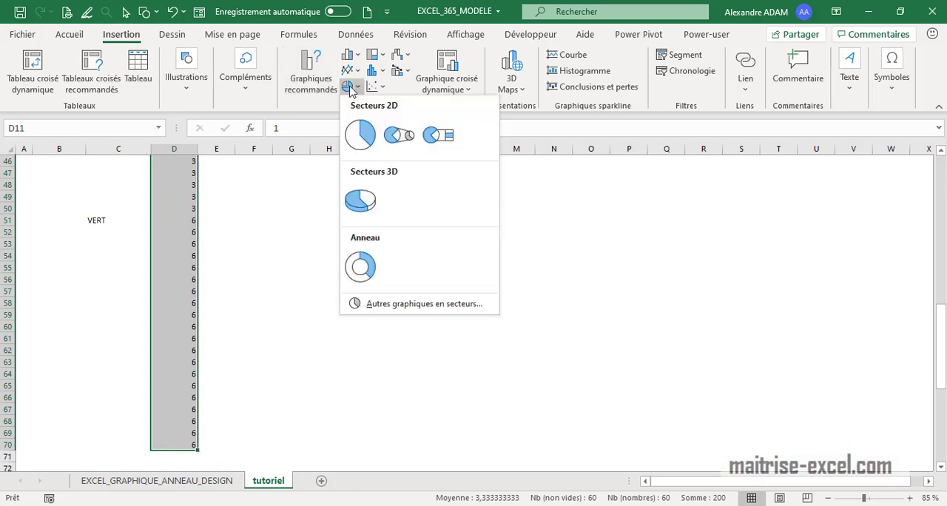
click(360, 266)
Delete the new chart's legend and move the chart beside the ORANGE rows, around E30:L44
click(521, 366)
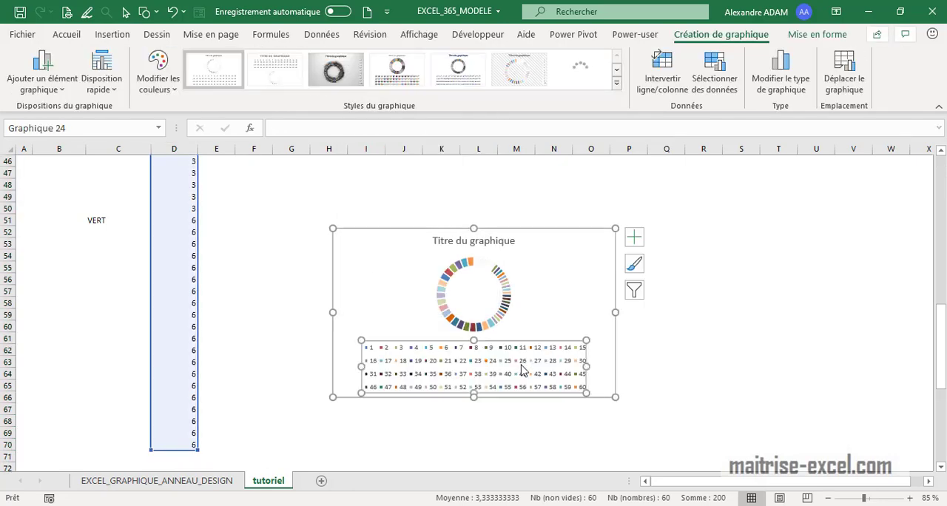
key(Delete)
drag(526, 234, 434, 335)
drag(406, 253, 385, 248)
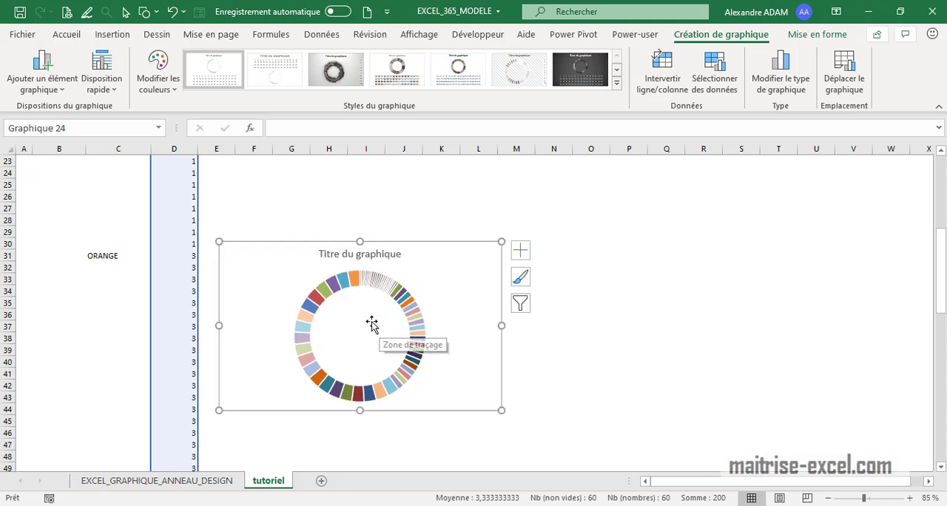
Fill the last VERT segment of the doughnut, just before the top of the ring, with green
click(353, 281)
click(353, 281)
scroll(355, 276, up, 3)
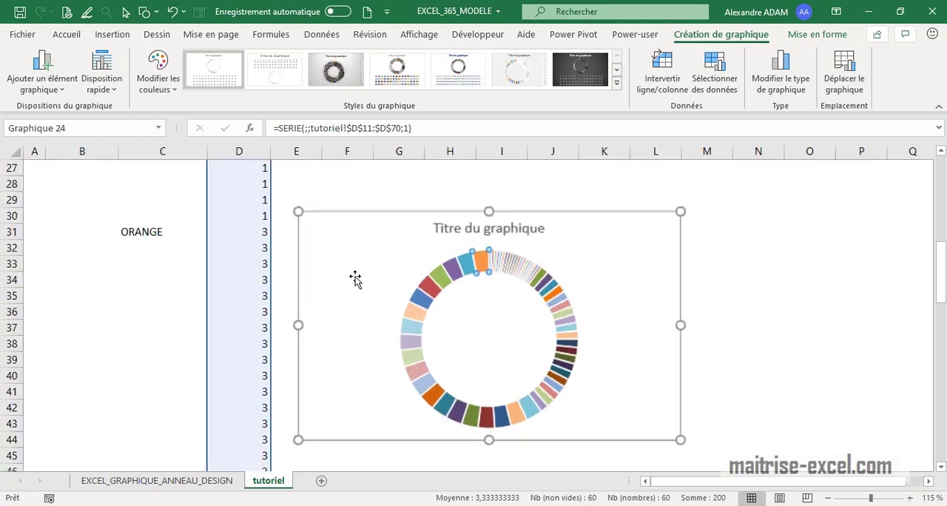
scroll(465, 230, down, 1)
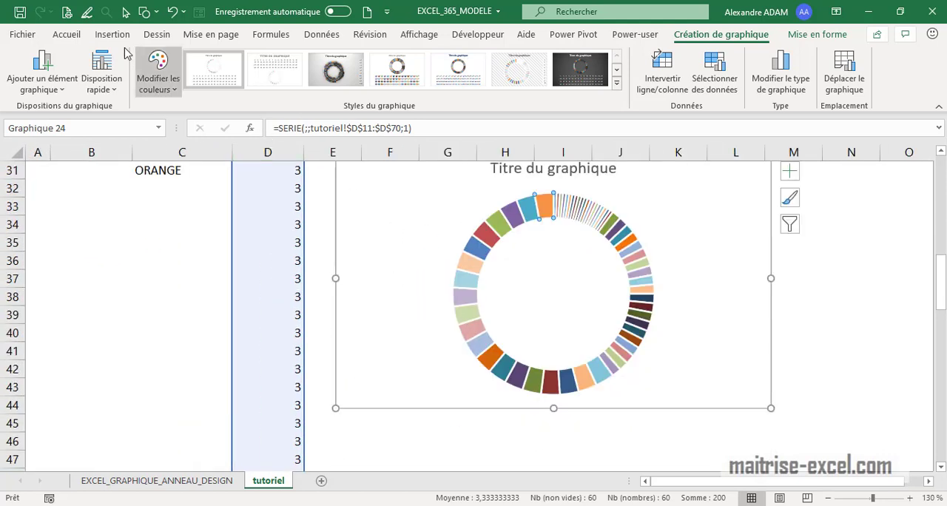
click(74, 36)
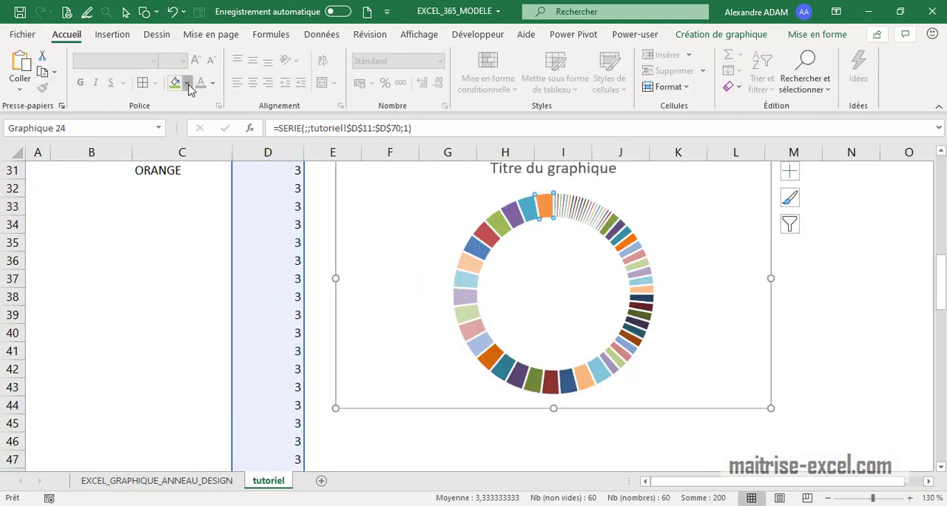
click(186, 83)
click(233, 235)
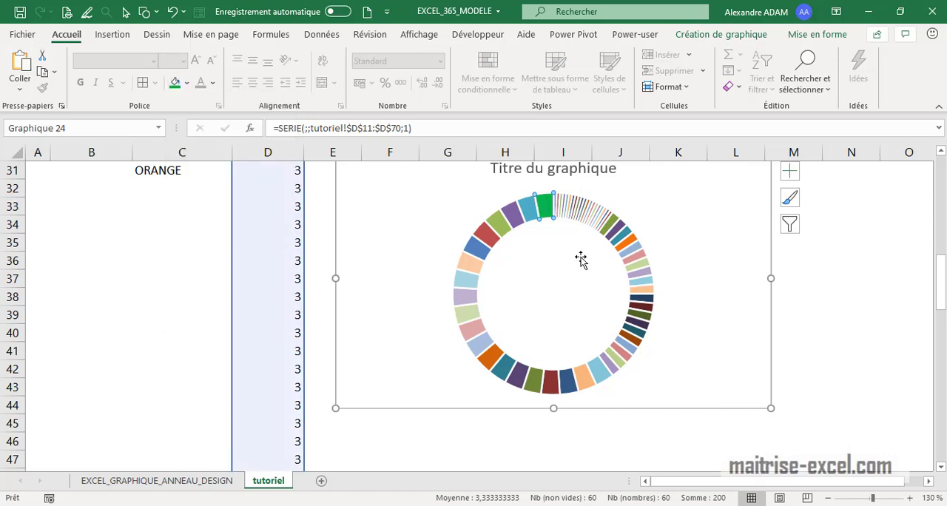
Repeat the green fill one by one on the other 19 large VERT segments of the doughnut
click(540, 208)
click(523, 219)
key(F4)
click(519, 219)
key(F4)
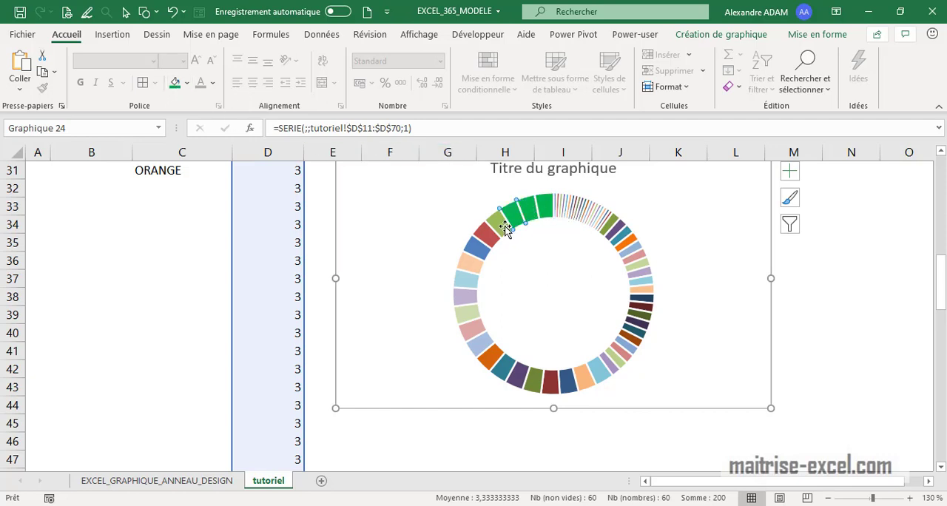
click(504, 226)
key(F4)
click(489, 238)
key(F4)
click(479, 248)
key(F4)
click(473, 266)
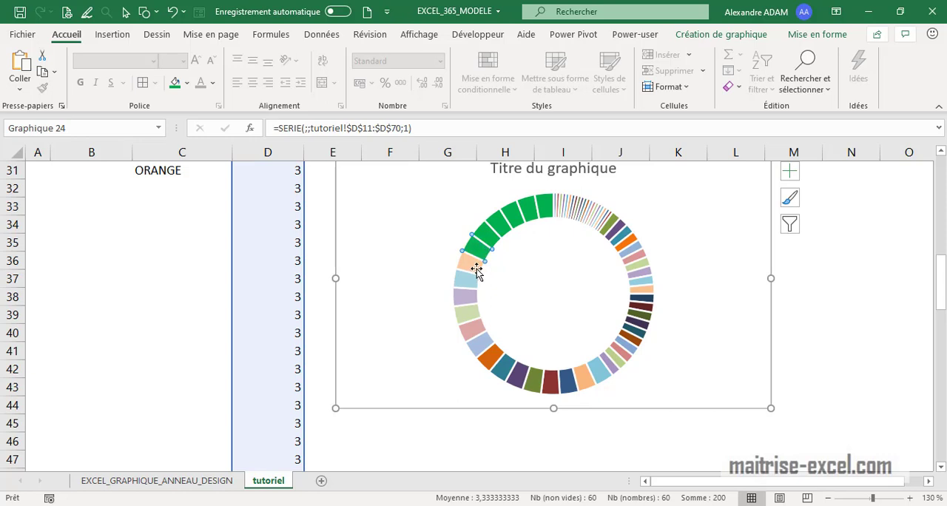
key(F4)
click(471, 300)
key(F4)
click(469, 282)
key(F4)
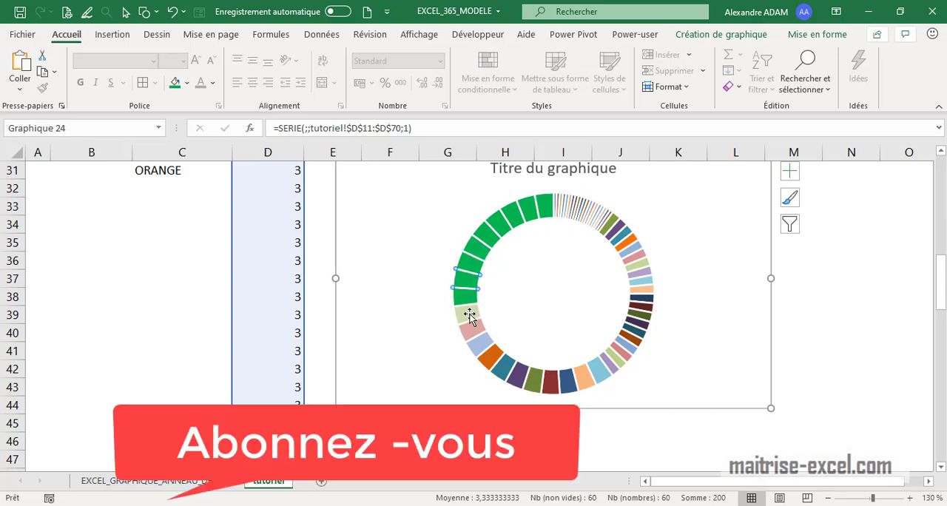
click(470, 317)
key(F4)
click(477, 333)
key(F4)
click(481, 346)
key(F4)
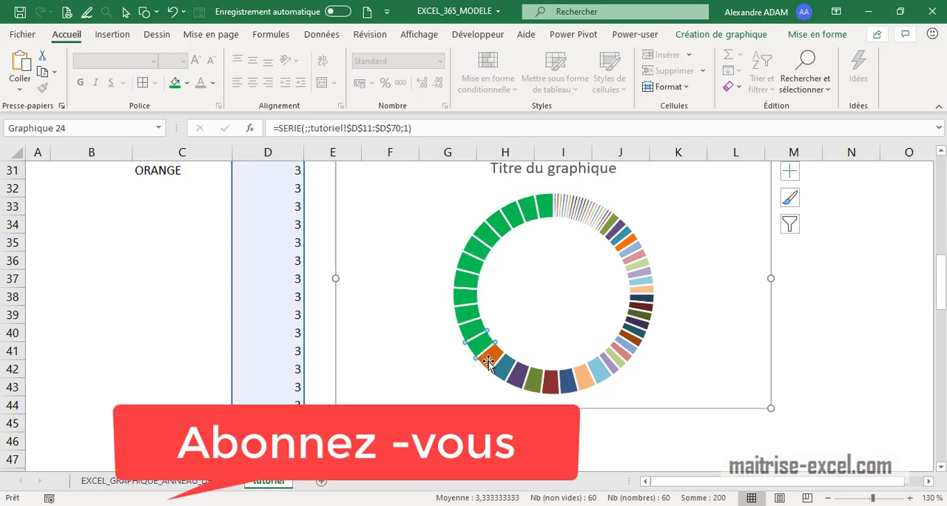
click(493, 358)
key(F4)
click(504, 372)
click(522, 381)
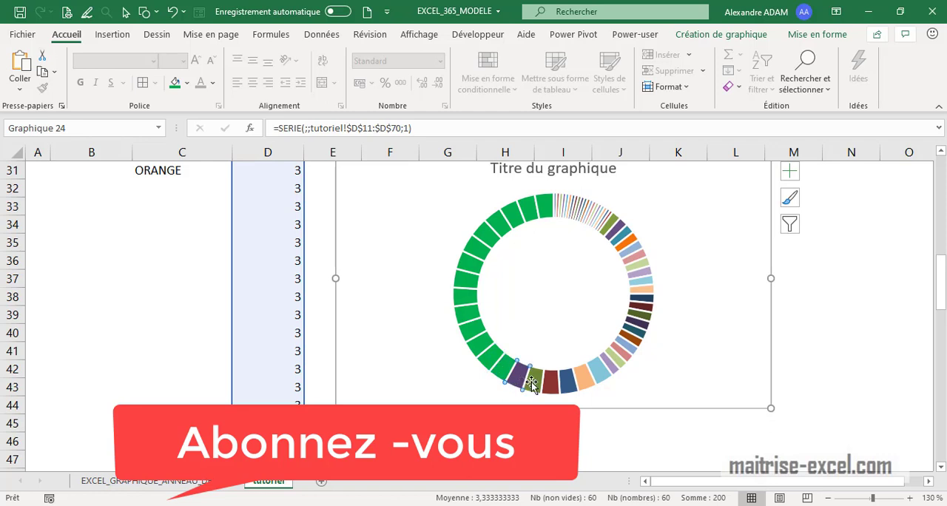
key(F4)
click(534, 384)
key(F4)
click(551, 386)
key(F4)
click(564, 386)
key(F4)
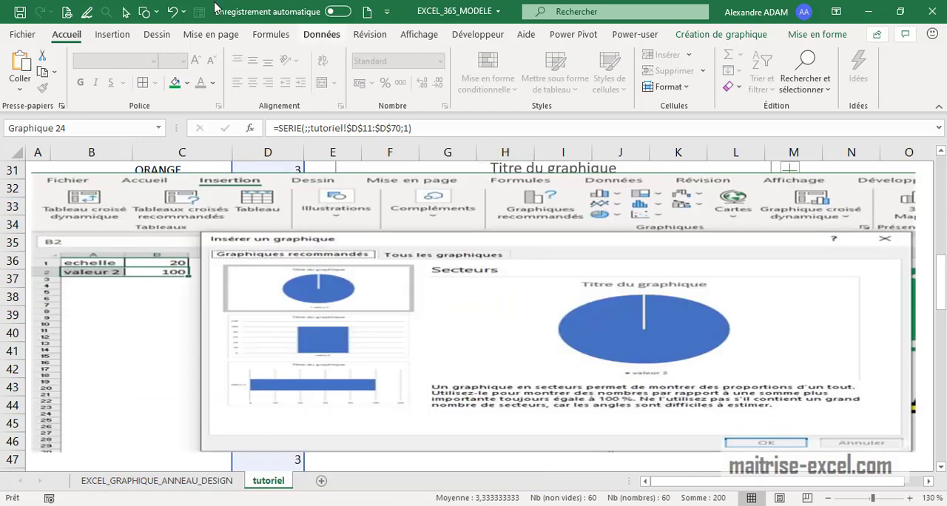
Fill the medium-sized ORANGE segment adjoining the green ones with golden orange
click(187, 82)
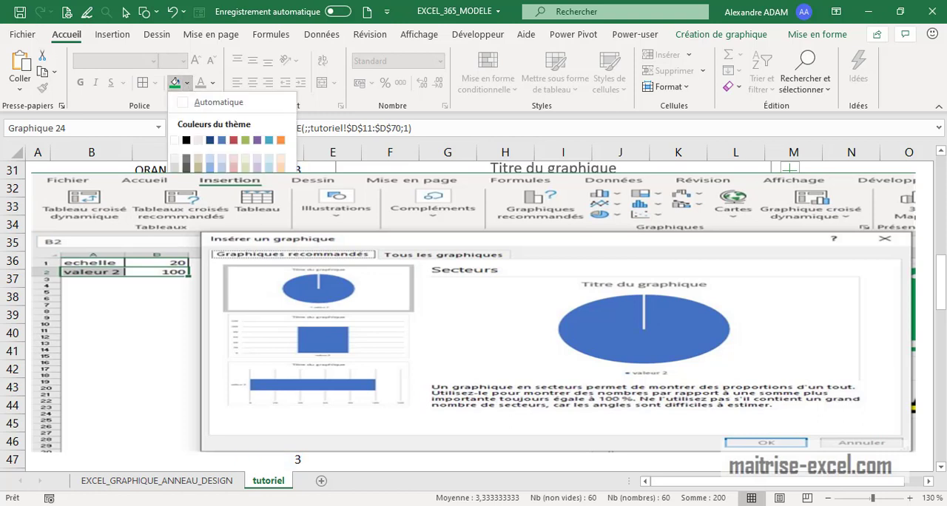
click(198, 228)
click(622, 363)
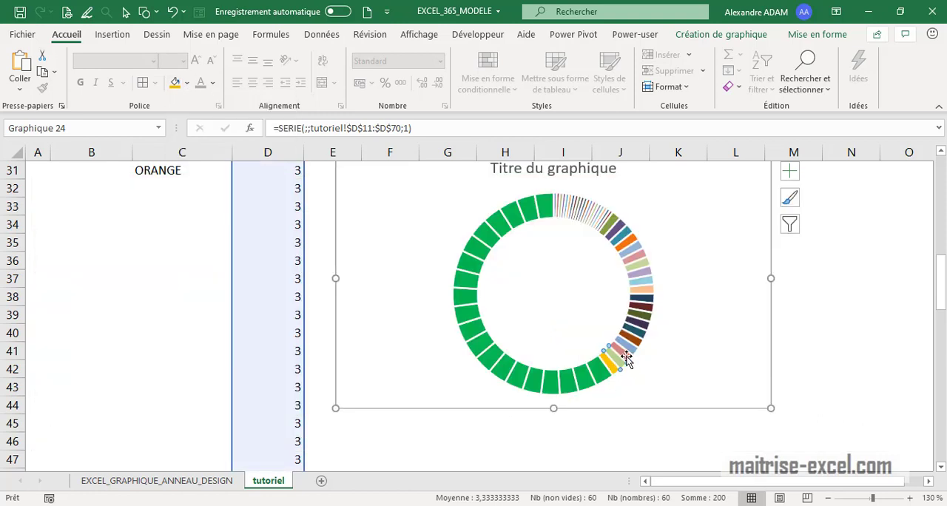
Repeat the golden orange fill one by one on the other 19 medium-sized ORANGE segments of the doughnut
click(611, 364)
key(F4)
click(624, 356)
key(F4)
click(630, 347)
key(F4)
click(638, 340)
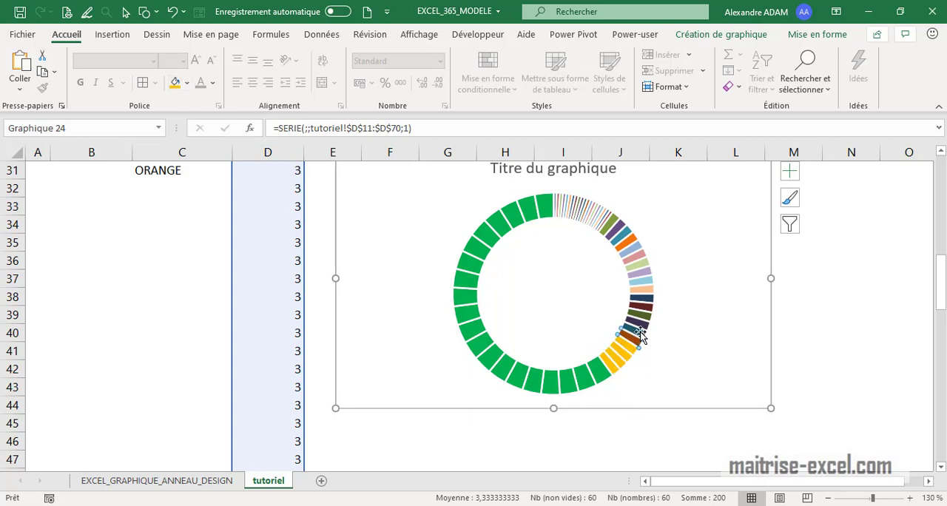
key(F4)
click(641, 333)
key(F4)
click(643, 324)
key(F4)
click(645, 317)
key(F4)
click(645, 308)
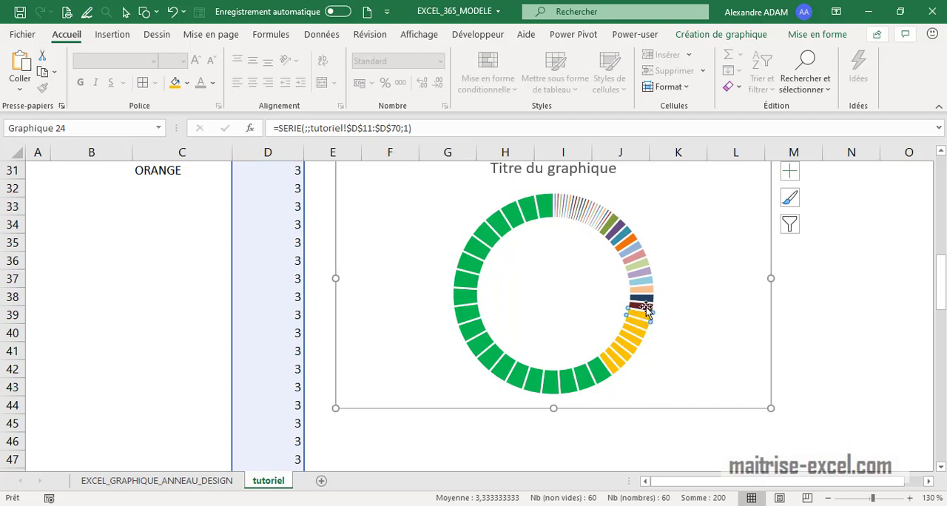
key(F4)
click(643, 300)
key(F4)
click(644, 293)
key(F4)
click(643, 286)
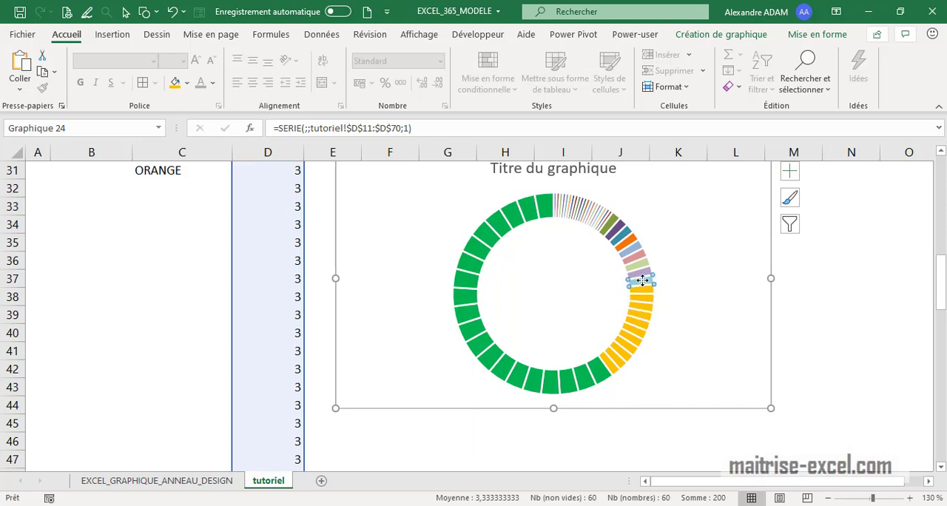
key(F4)
click(639, 273)
key(F4)
click(637, 265)
key(F4)
click(637, 259)
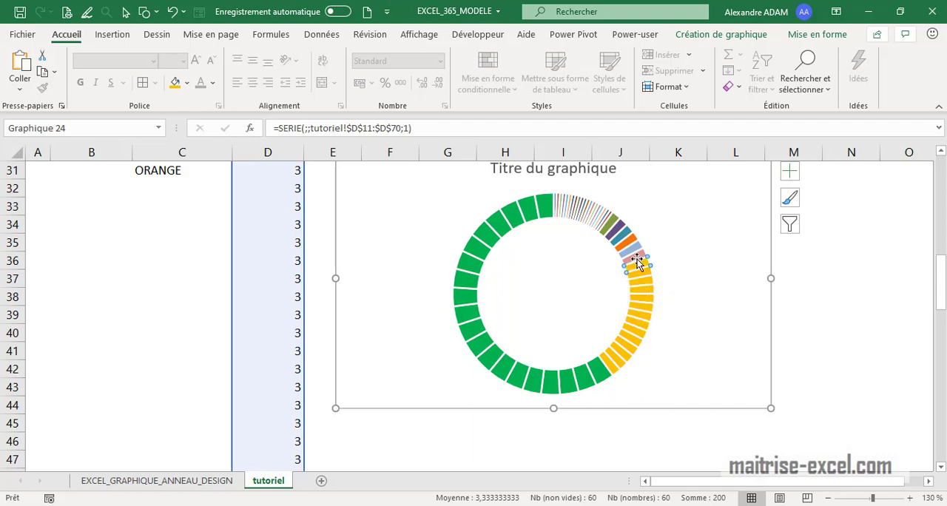
key(F4)
click(633, 249)
key(F4)
click(625, 236)
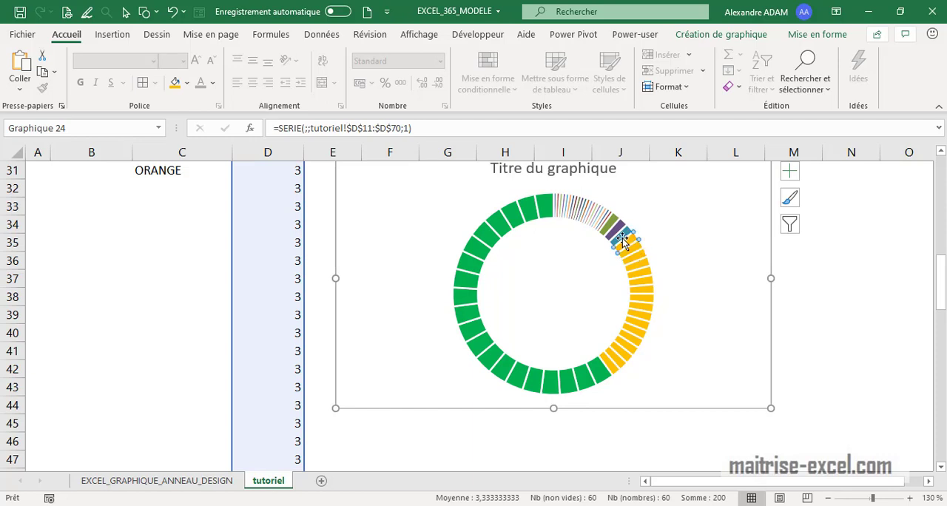
key(F4)
click(619, 230)
key(F4)
click(611, 226)
key(F4)
Fill the thin Rouge segment adjoining the orange ones with standard red
click(609, 224)
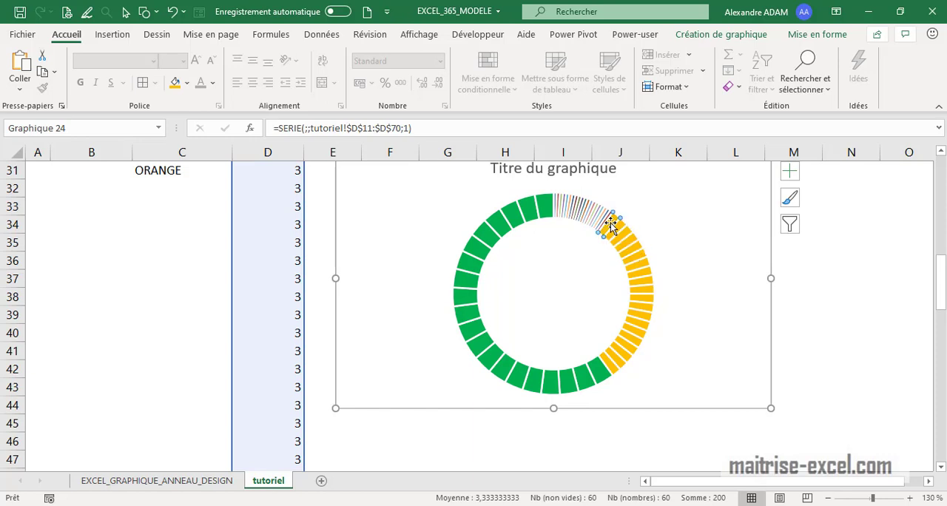
ctrl+scroll(609, 224, up, 7)
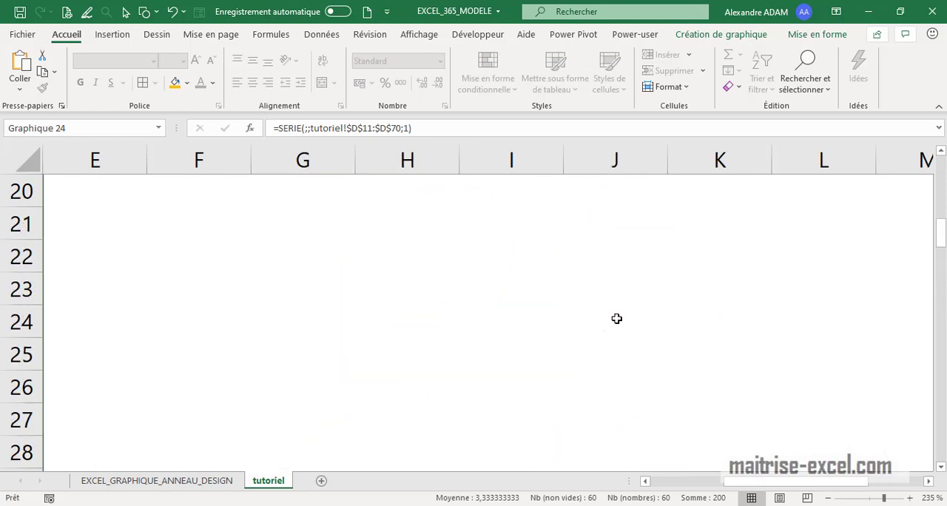
scroll(621, 290, down, 1)
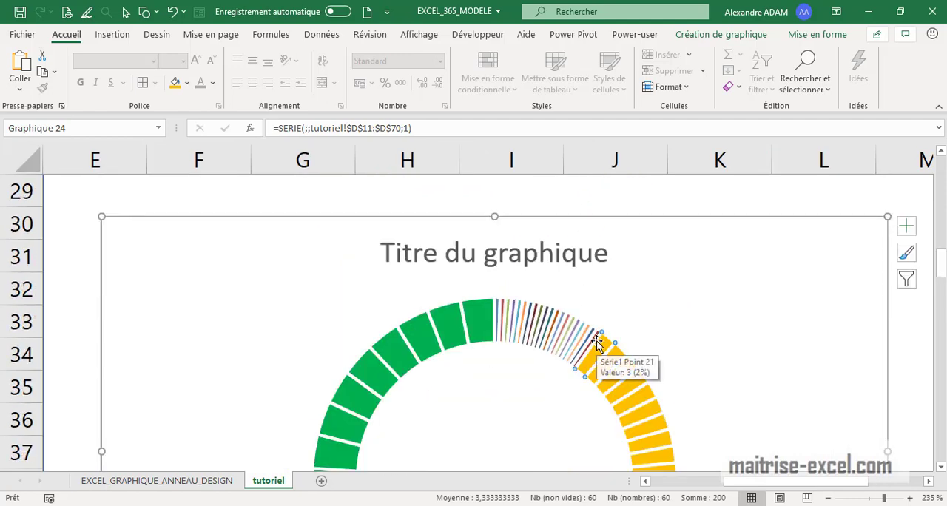
ctrl+scroll(598, 338, up, 1)
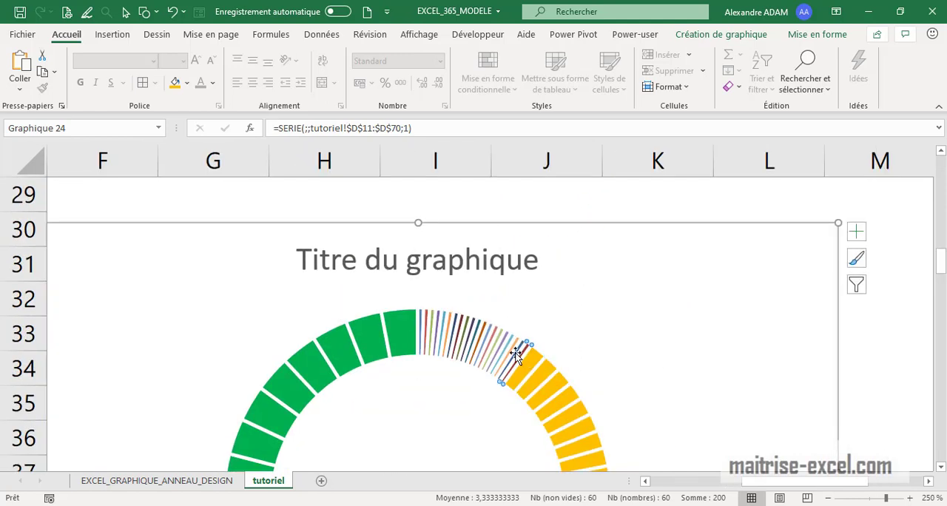
click(187, 83)
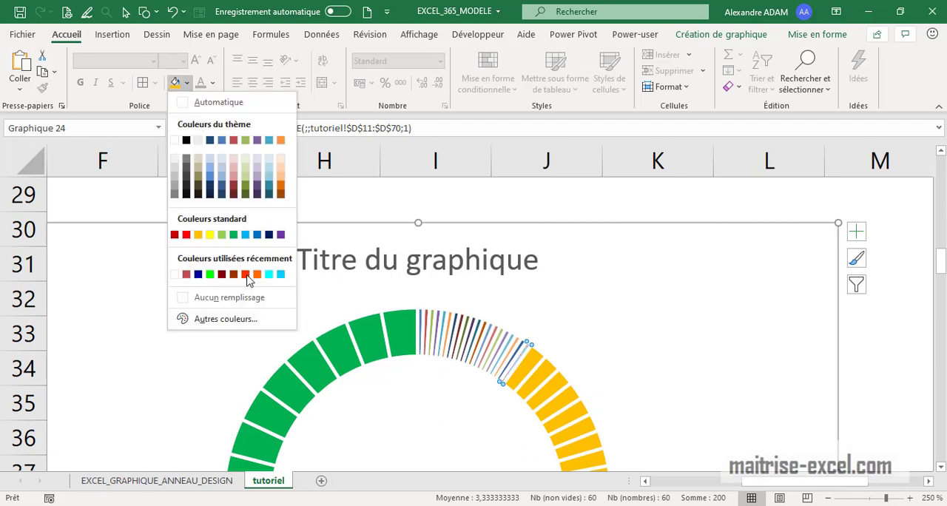
click(185, 234)
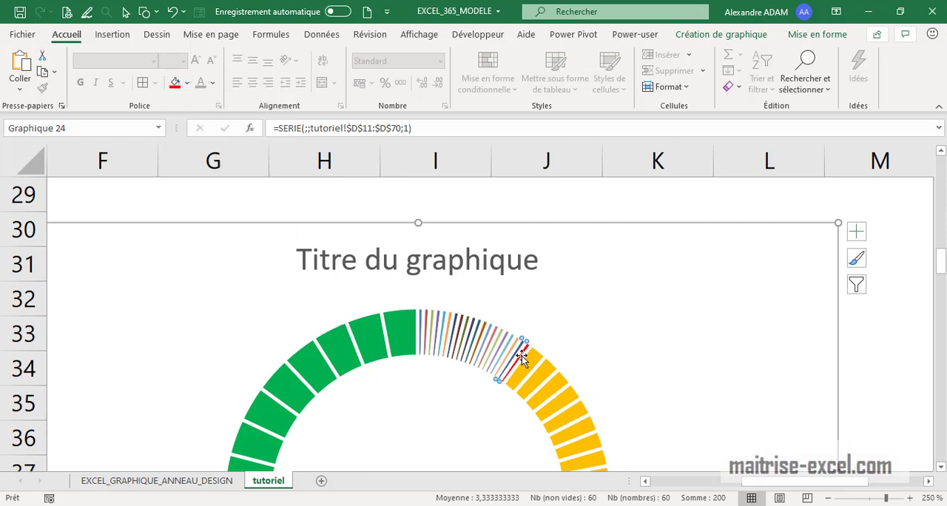
Repeat the red fill one by one on the other 19 thin Rouge segments, up to the top of the ring
click(526, 350)
click(174, 83)
click(510, 341)
click(502, 341)
key(F4)
click(492, 336)
key(F4)
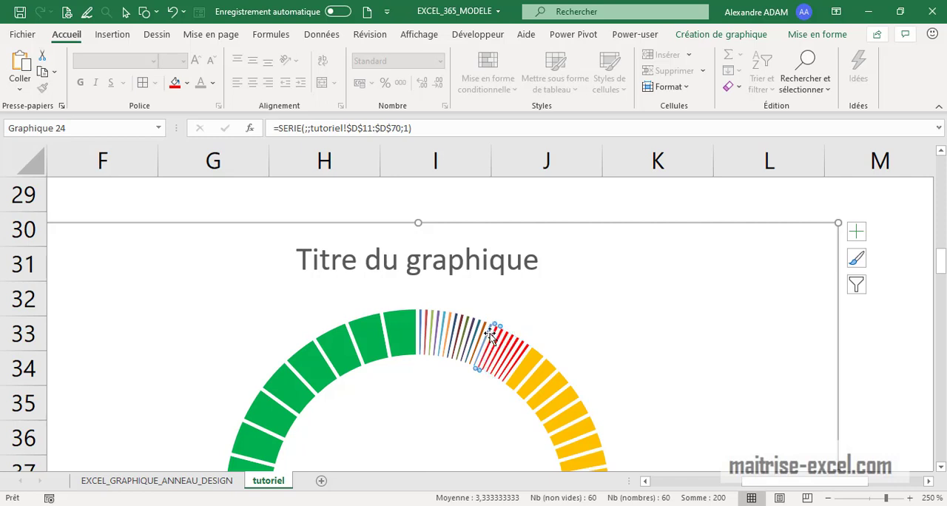
click(488, 333)
key(F4)
click(481, 335)
key(F4)
click(472, 332)
key(F4)
click(464, 328)
key(F4)
click(450, 323)
key(F4)
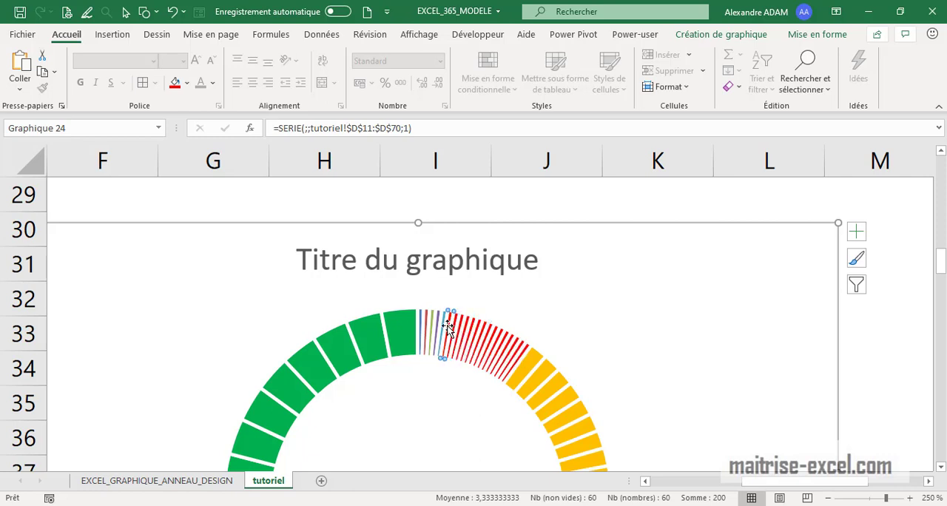
click(442, 323)
key(F4)
click(430, 323)
key(F4)
click(422, 323)
key(F4)
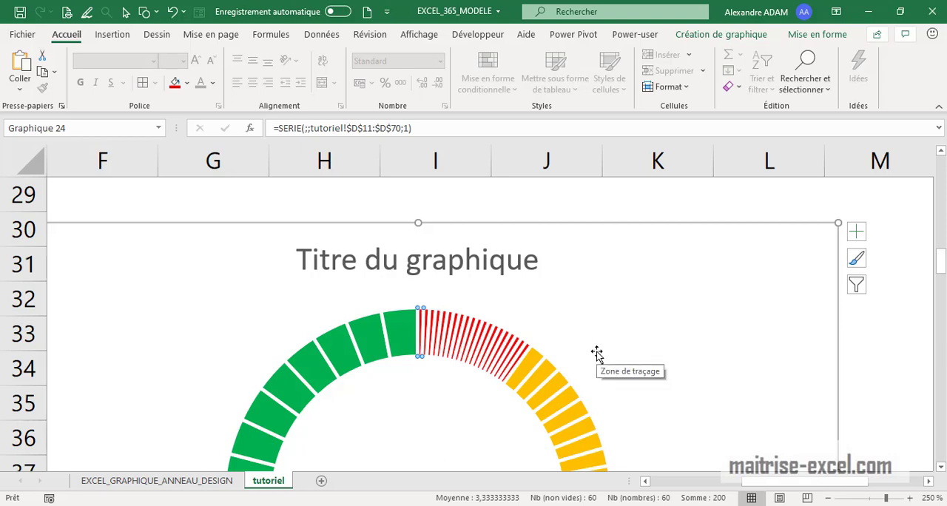
Move the coloured doughnut chart up beside the Rouge rows, around E11:L25, and deselect it
scroll(680, 404, down, 6)
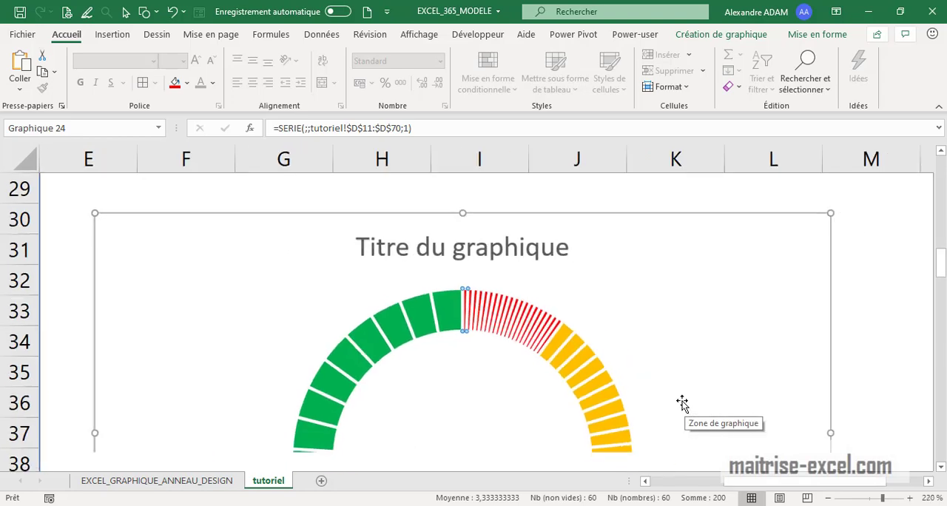
scroll(678, 419, down, 6)
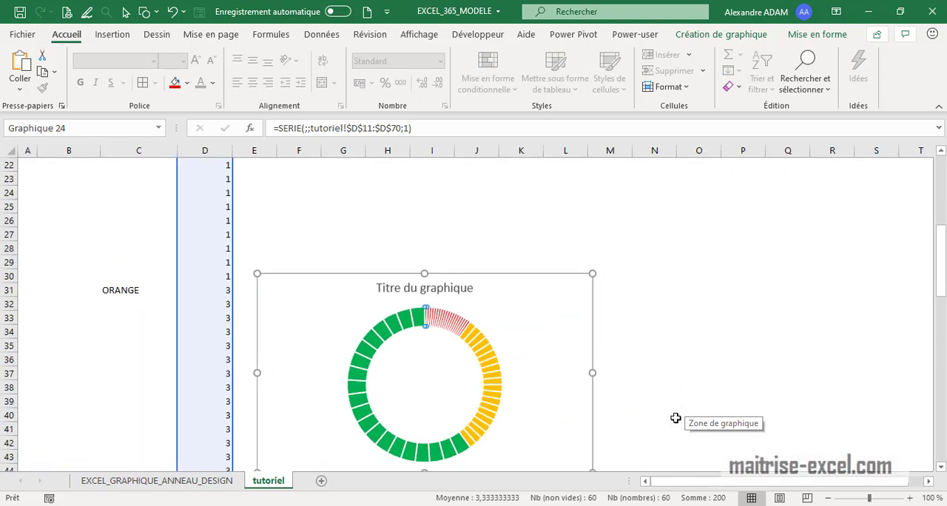
scroll(490, 357, up, 1)
scroll(412, 374, down, 6)
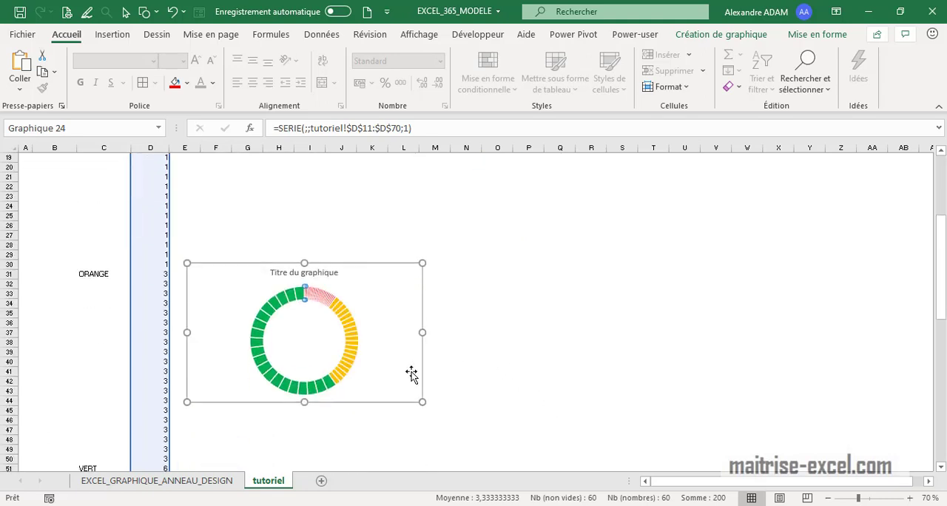
scroll(367, 367, up, 4)
drag(370, 381, 355, 204)
scroll(353, 335, up, 2)
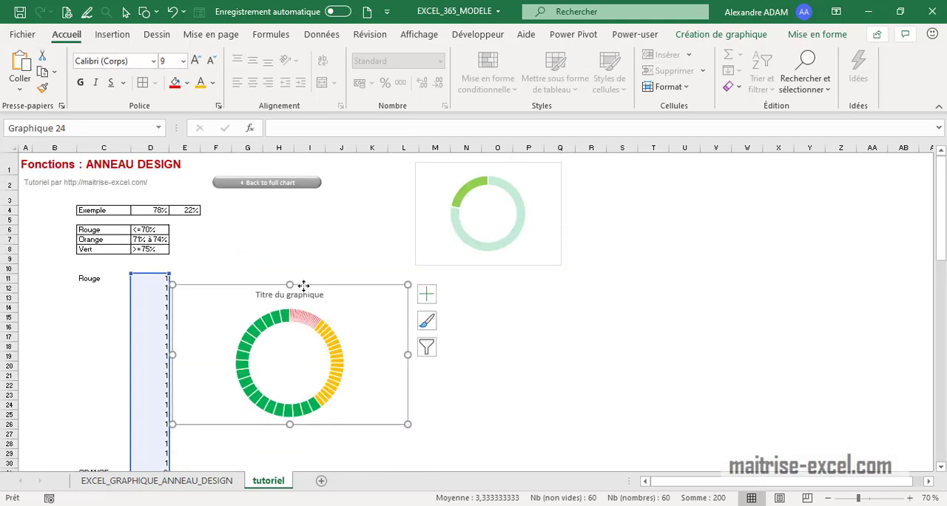
drag(302, 283, 308, 275)
click(229, 243)
Enter the Rouge threshold test =SI(D4<=70%;1;0) in cell E6
click(184, 230)
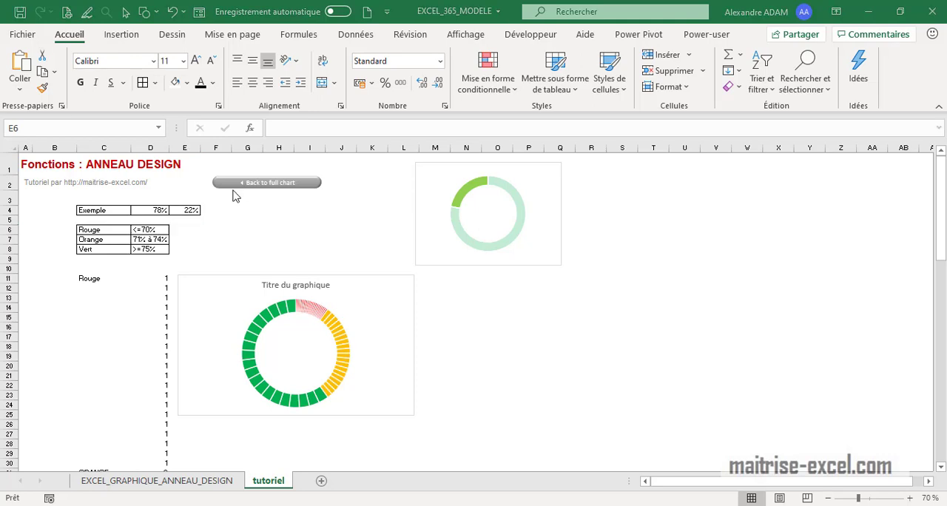
click(191, 229)
text(=SO)
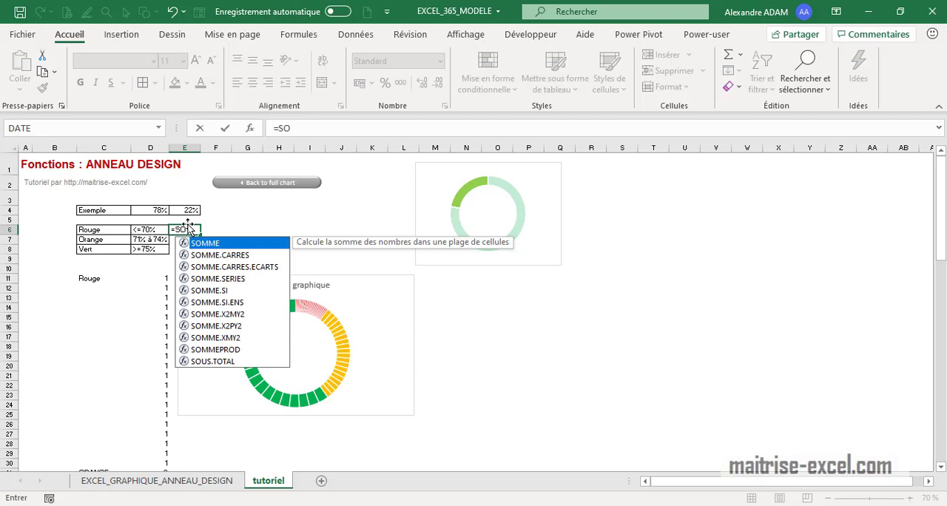
key(BackSpace)
text(I)
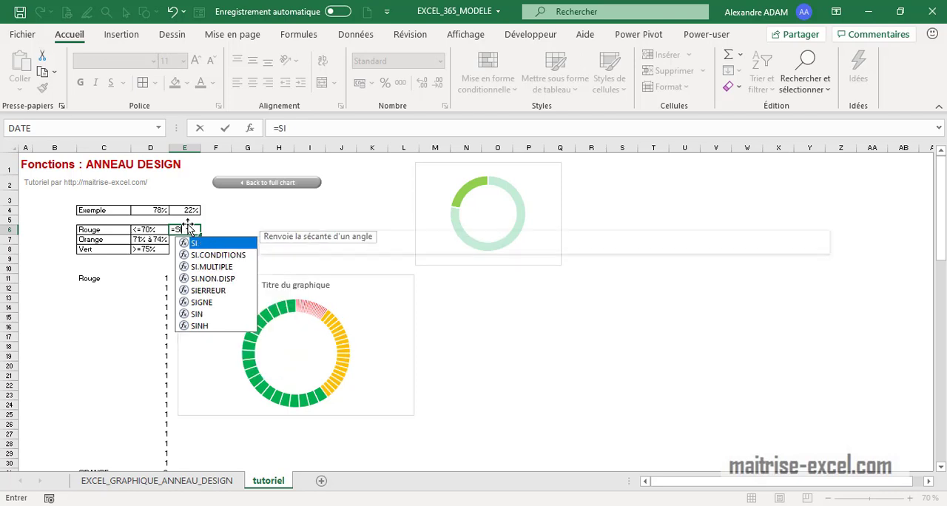
text(()
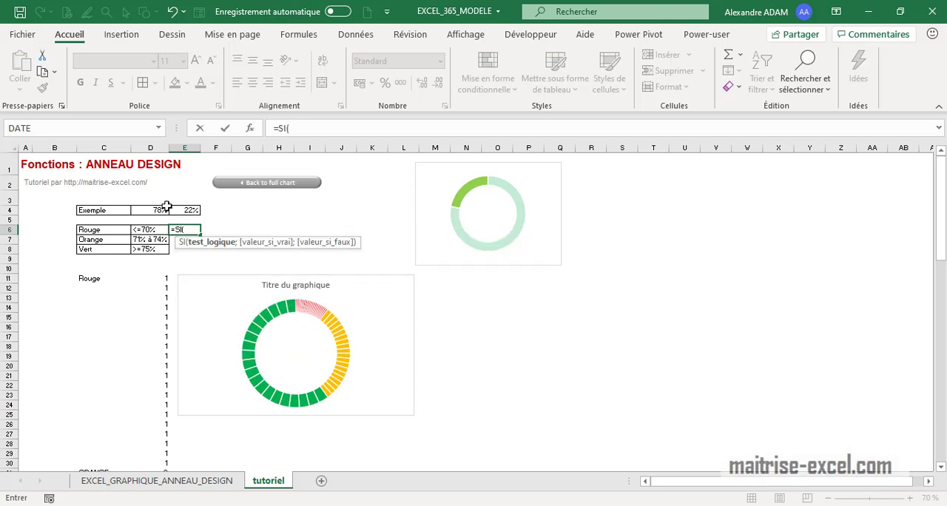
click(159, 210)
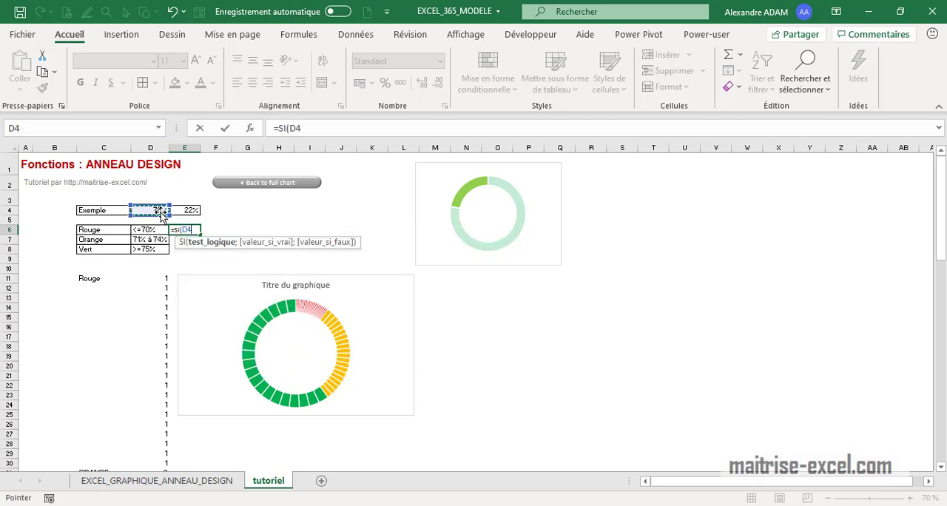
text(<=70%)
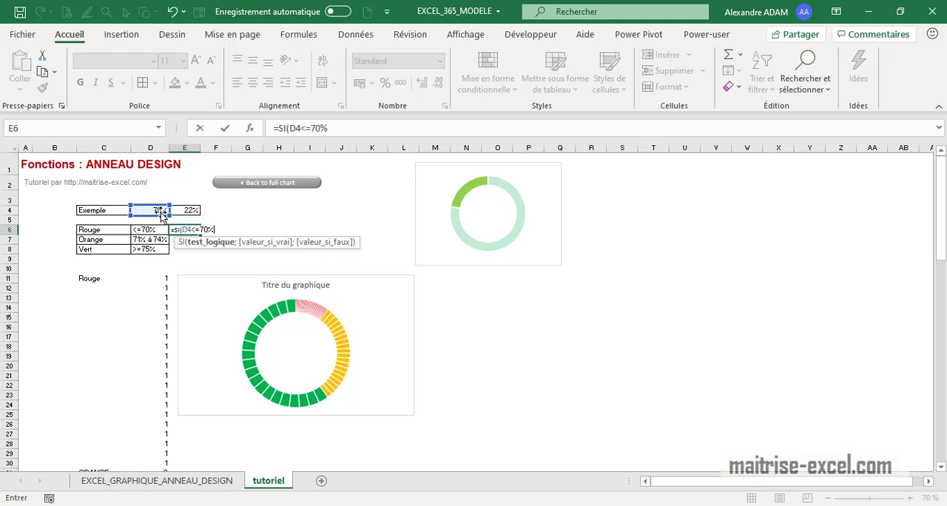
text(;1)
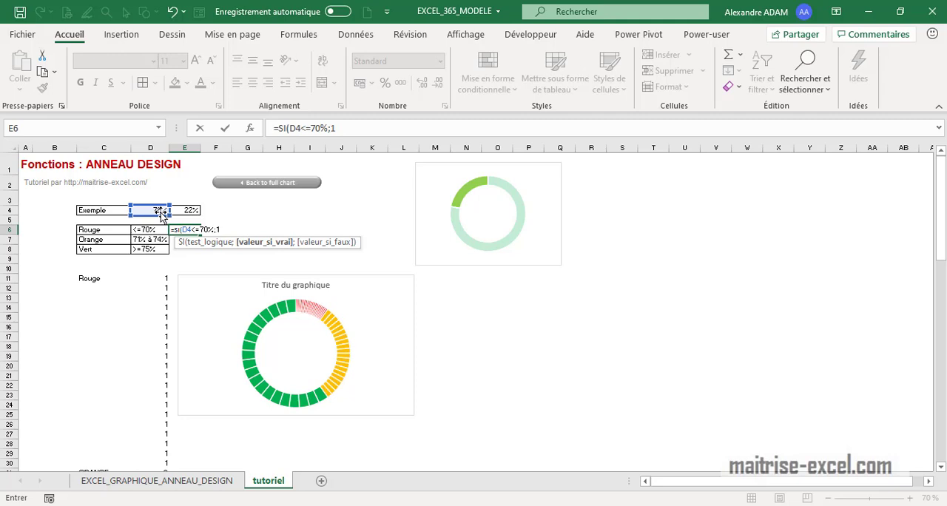
text(;0)
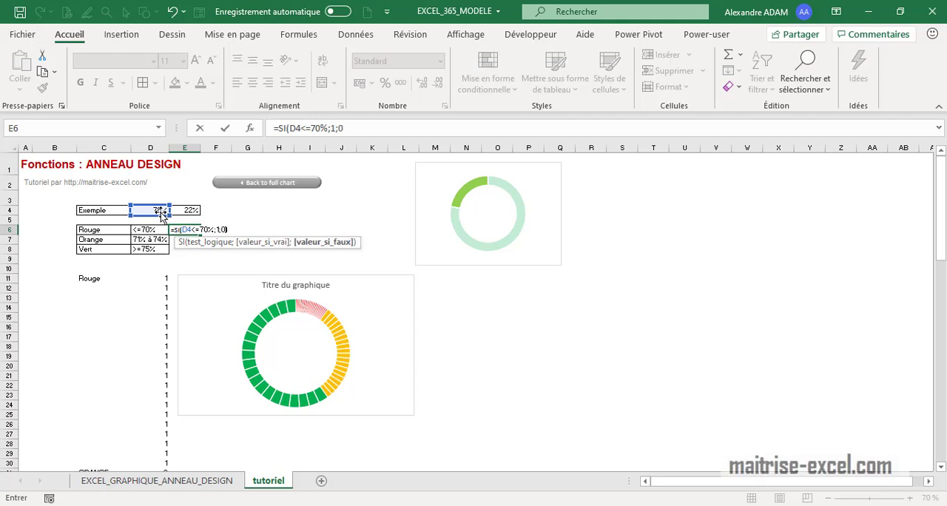
text())
key(Return)
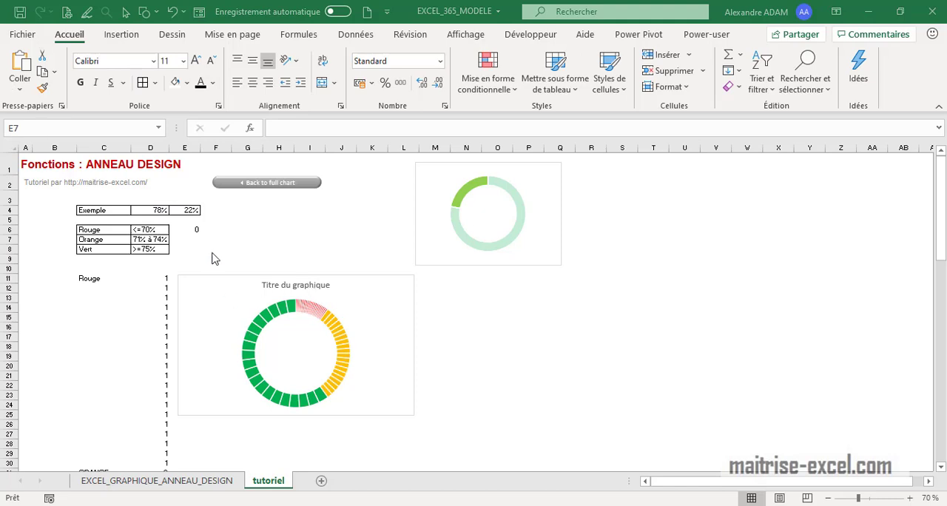
Enter the Orange threshold test =SI(ET(D4>=71%;D4<=74%);1;0) in cell E7
click(179, 238)
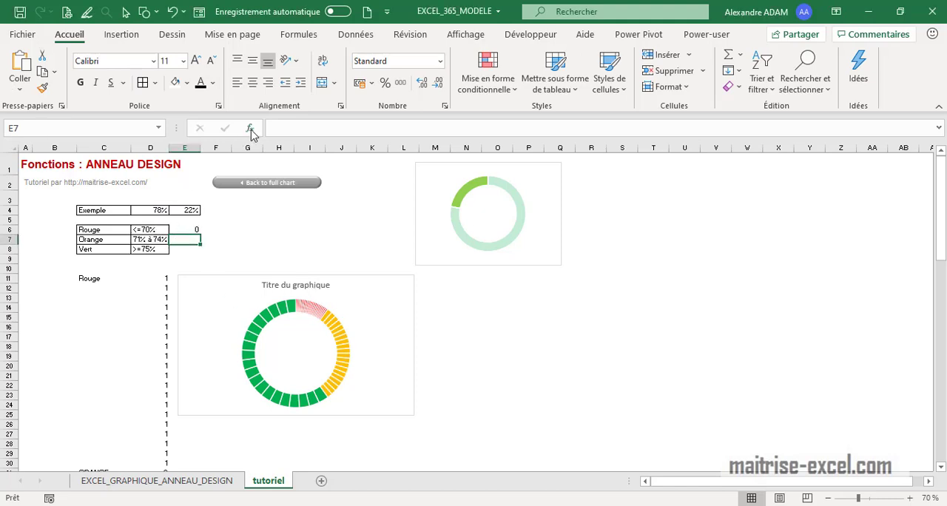
click(295, 129)
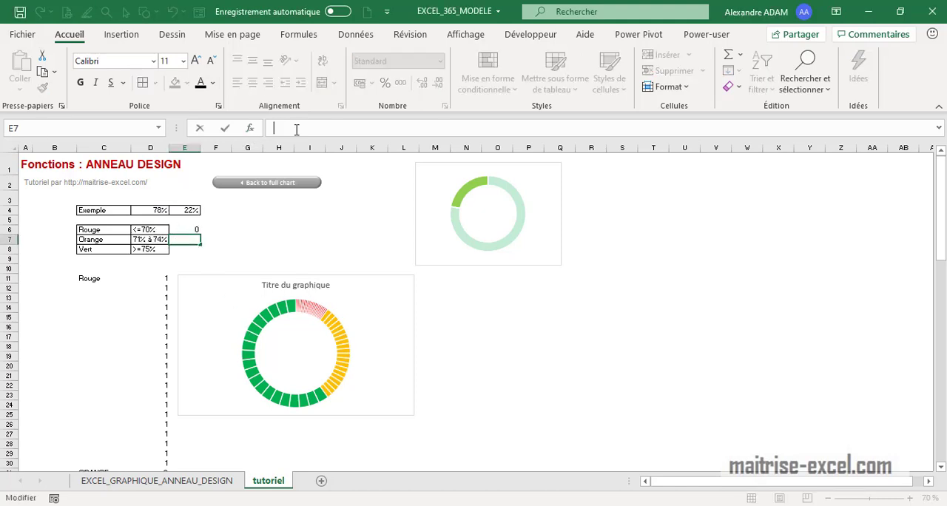
text(=SI)
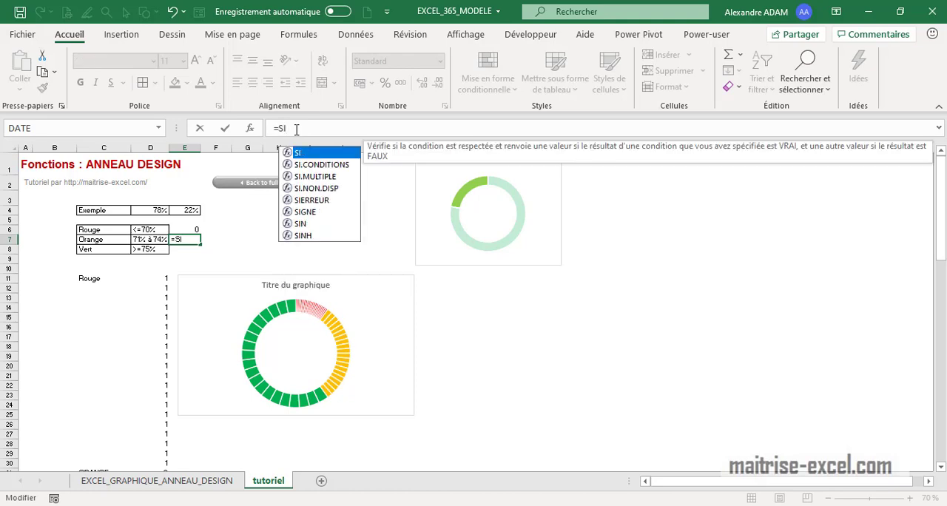
text((ET)
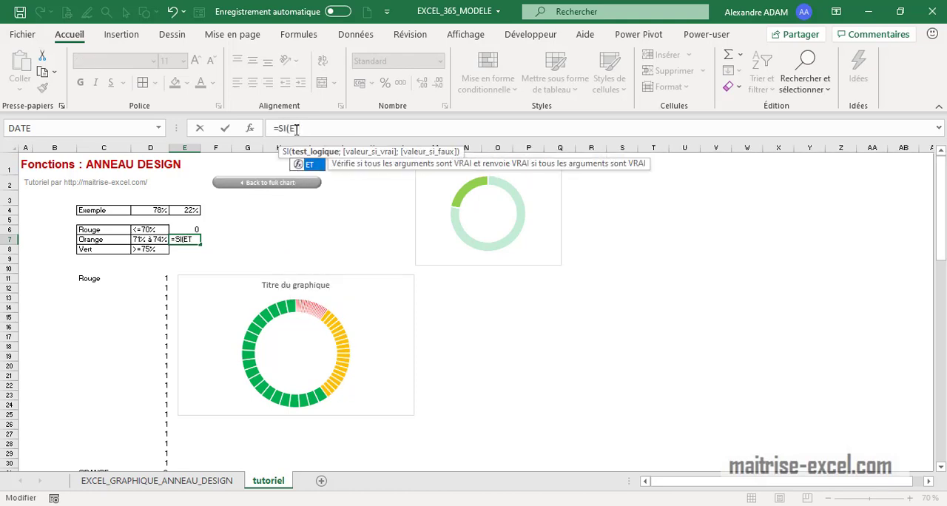
text(()
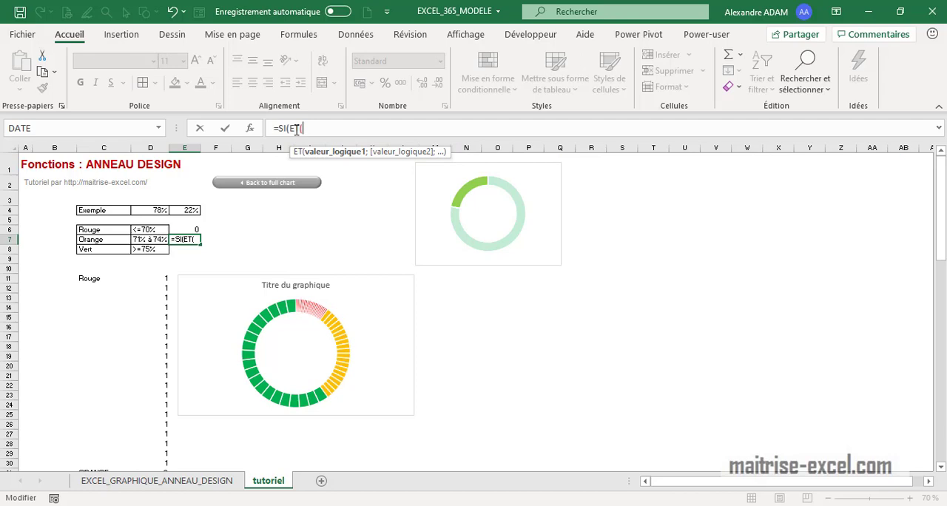
click(160, 211)
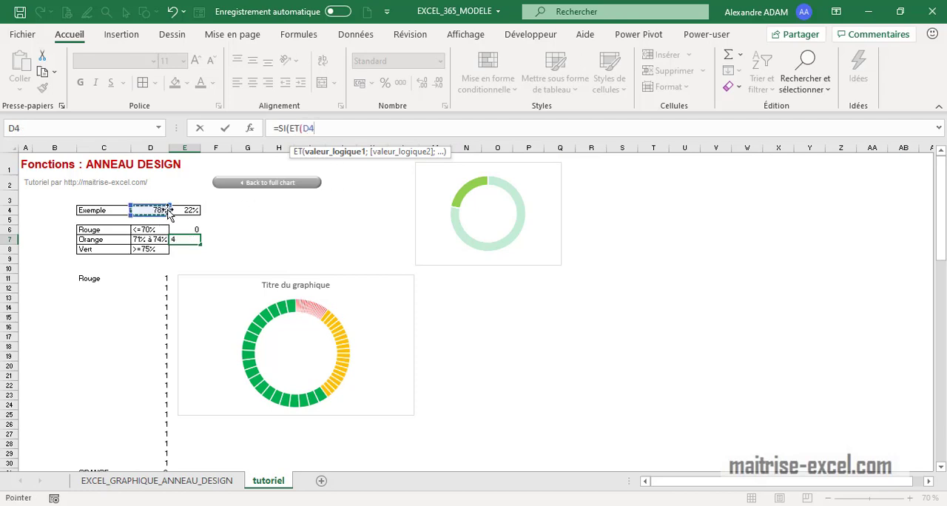
text(>)
text(=71%;)
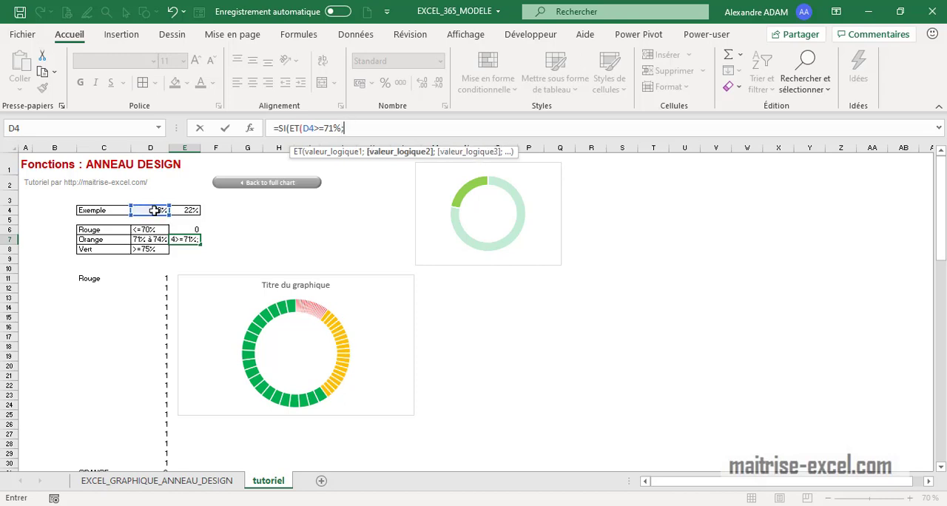
click(154, 210)
text(<=)
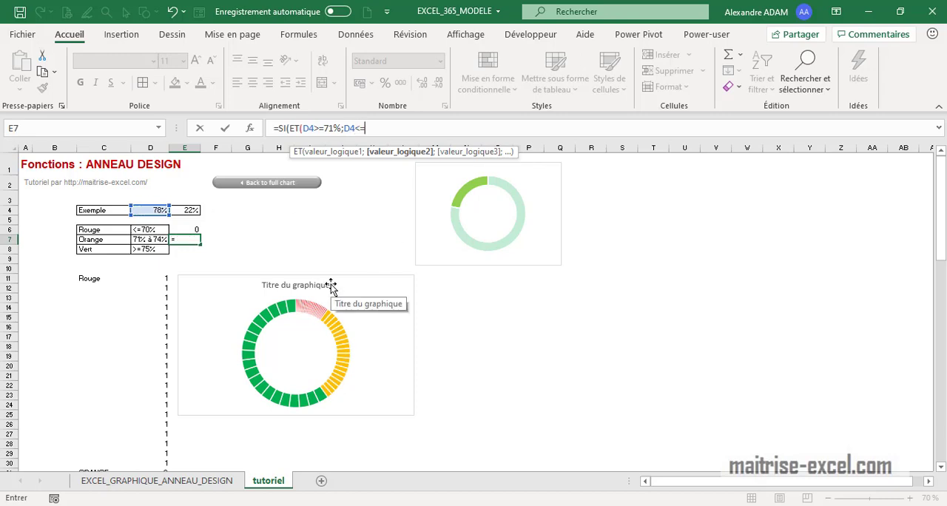
text(74%))
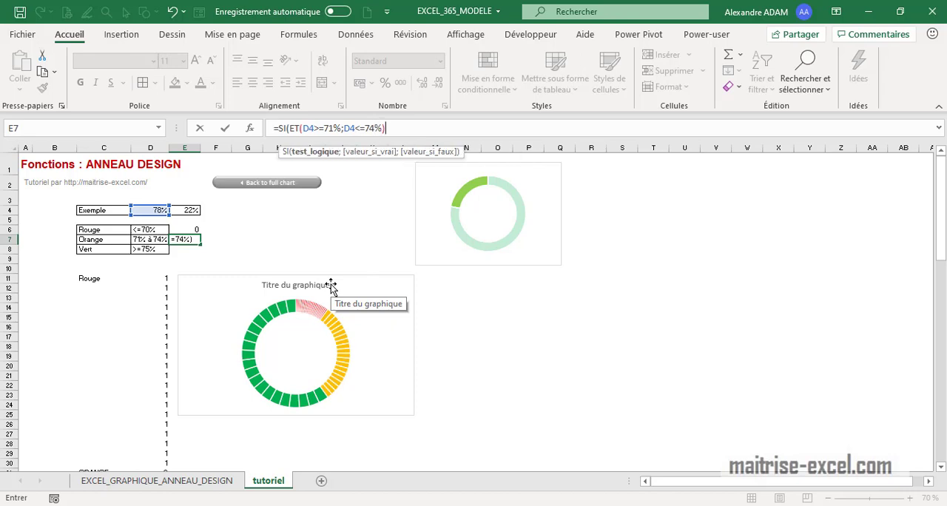
text(;1;)
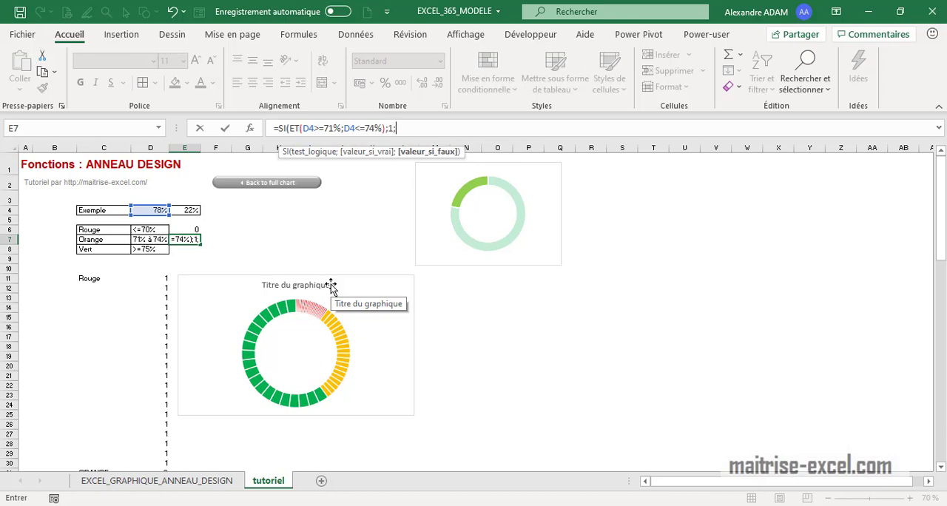
text(0))
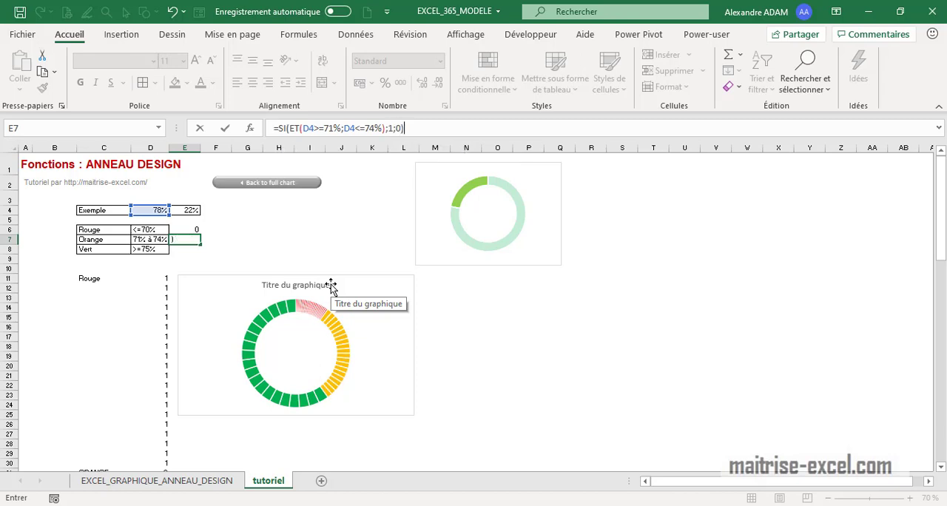
key(Return)
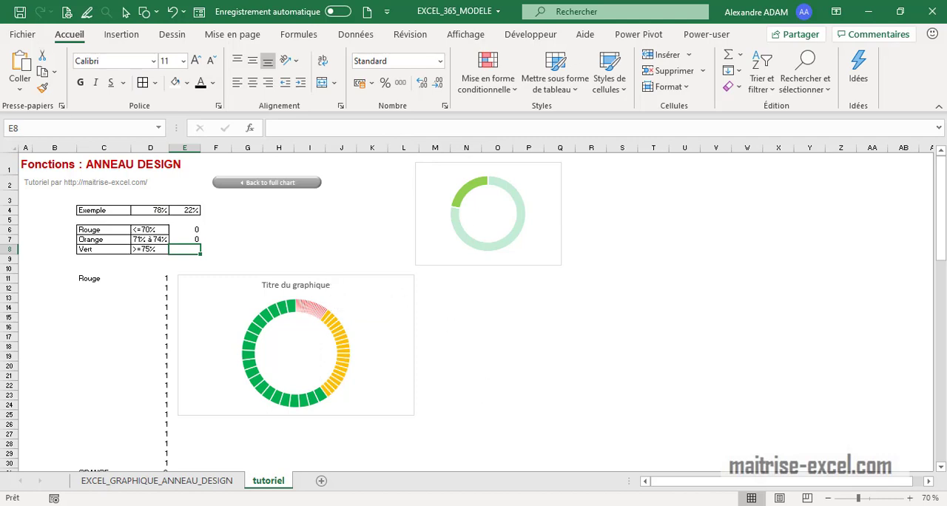
Enter the Vert threshold test =SI(D4>=75%;1;0) in cell E8
click(187, 249)
click(288, 127)
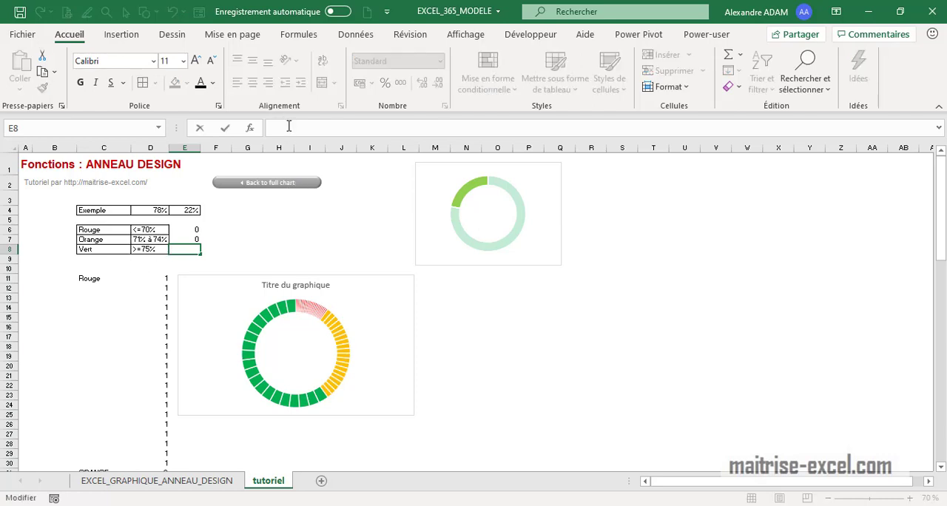
text(=>W)
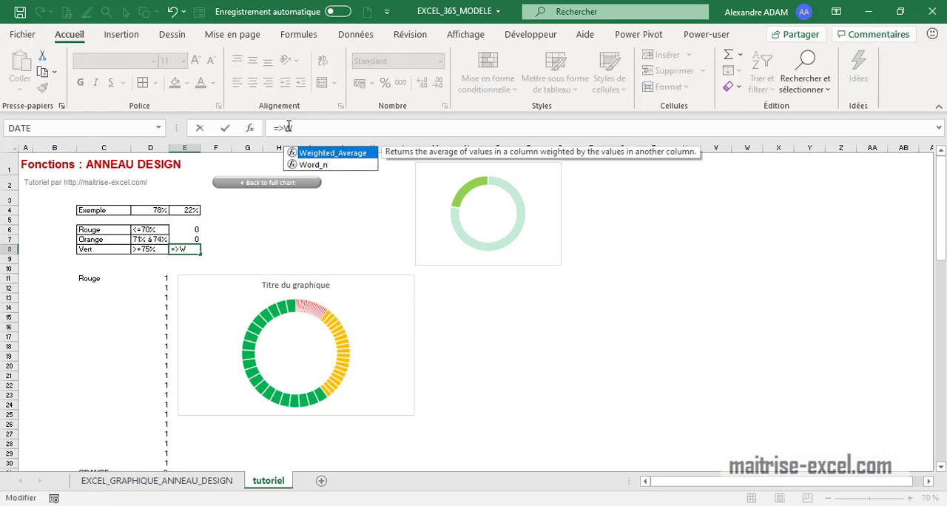
key(BackSpace)
key(BackSpace)
text(S)
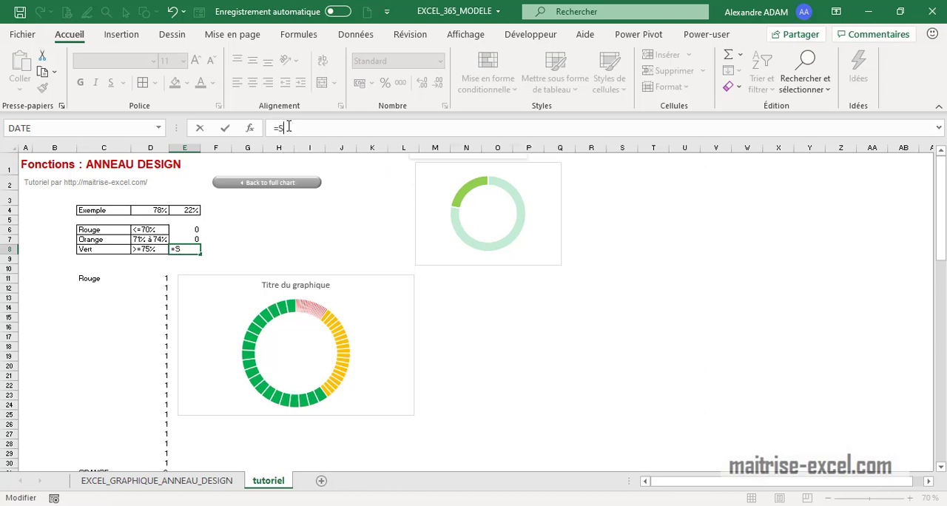
text(I()
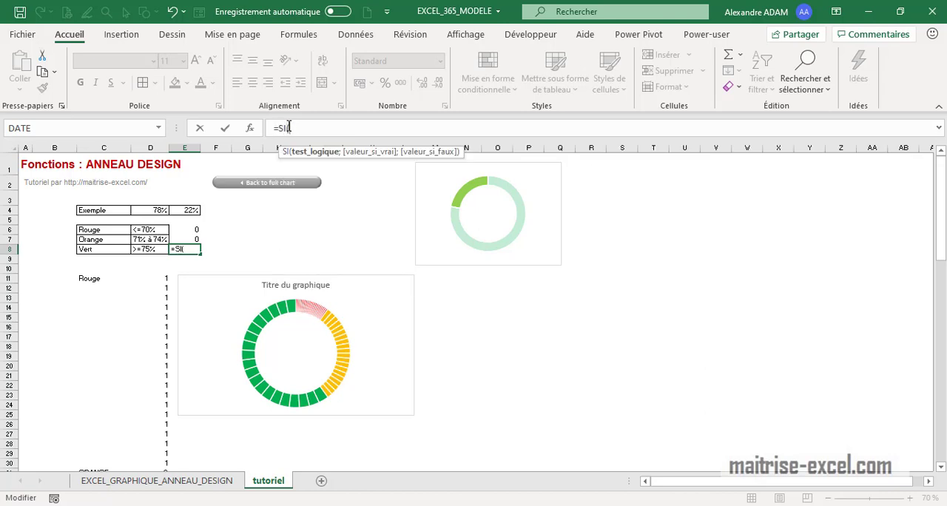
click(138, 211)
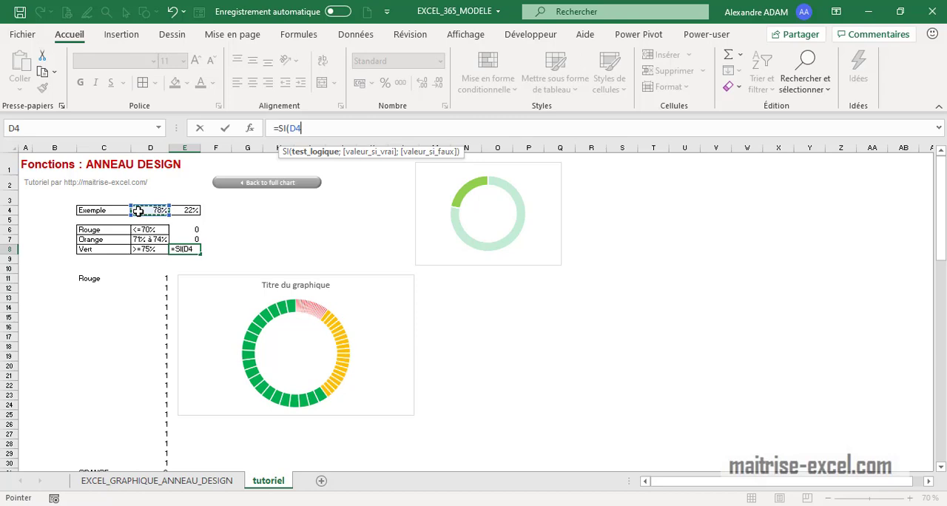
text(>=75%)
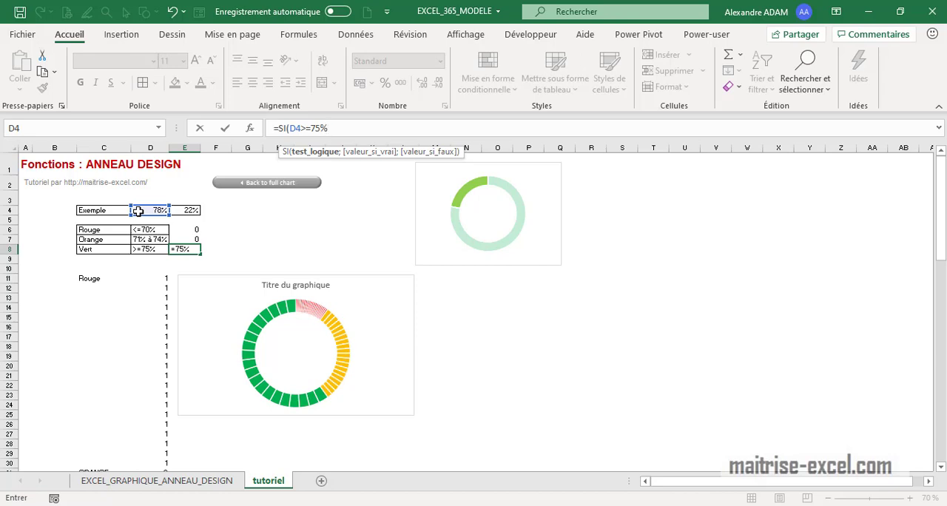
text(;1)
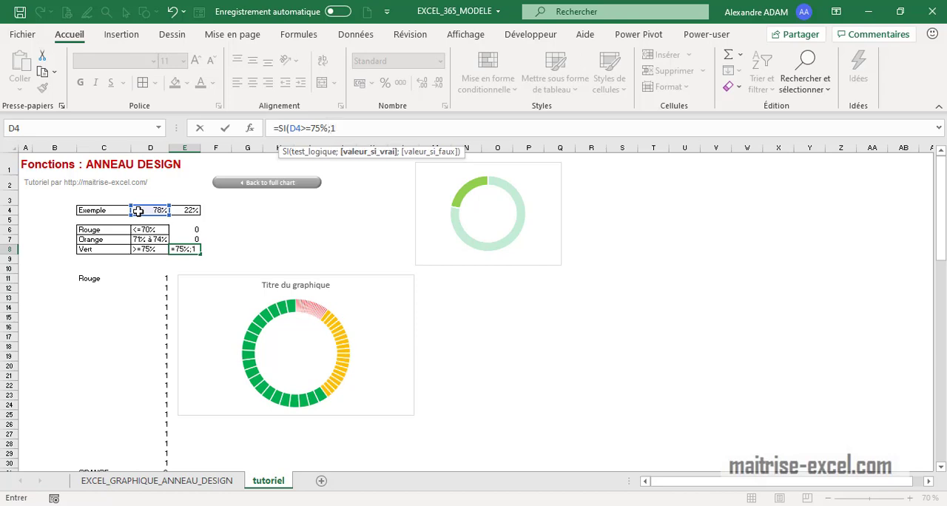
text(;0)
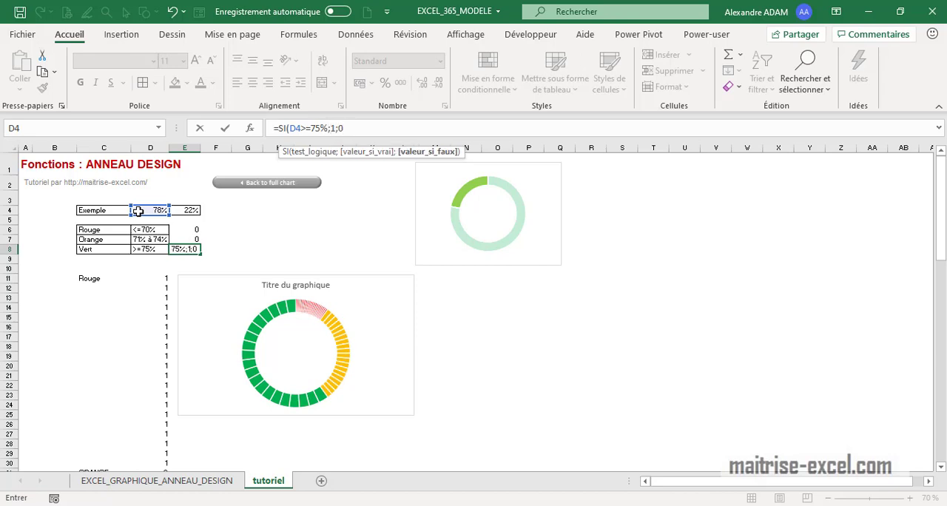
key(Return)
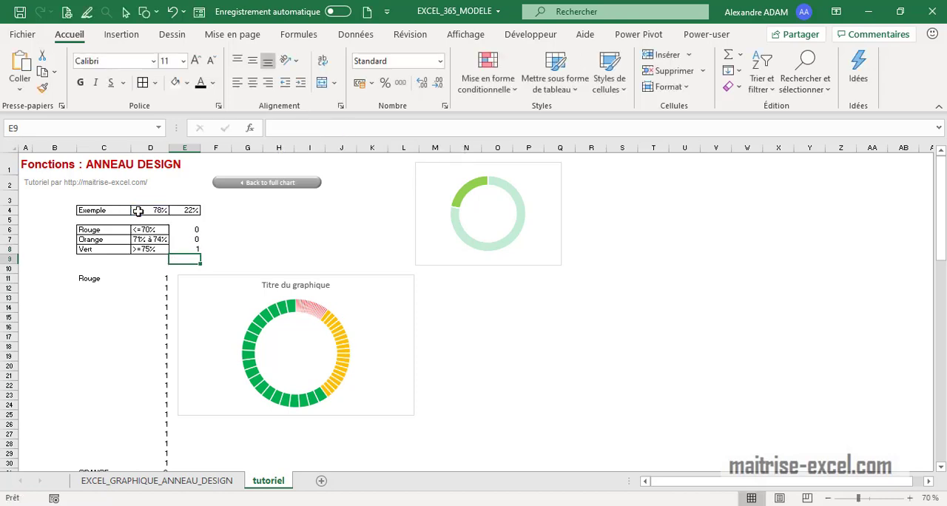
Test the three threshold formulas by setting the Exemple percentage in D4 successively to 65%, 73% and 89%
click(157, 210)
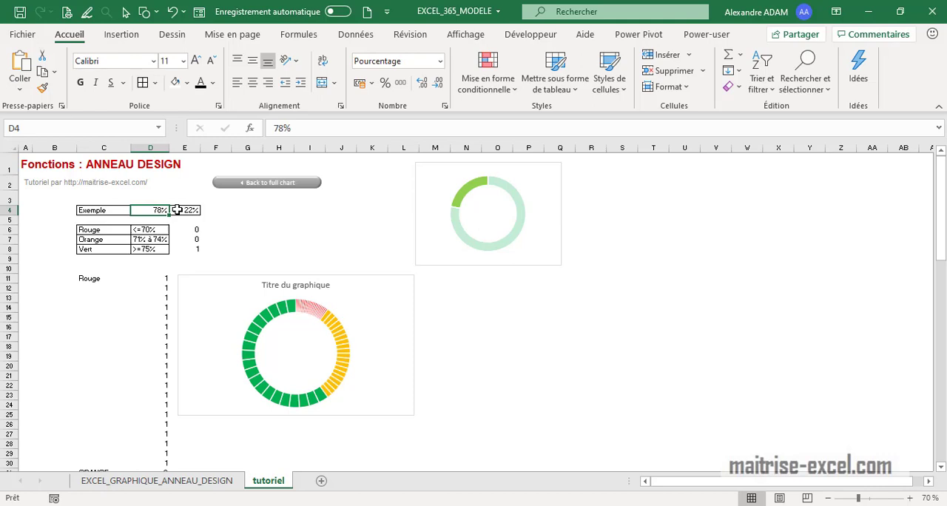
text(65)
key(Return)
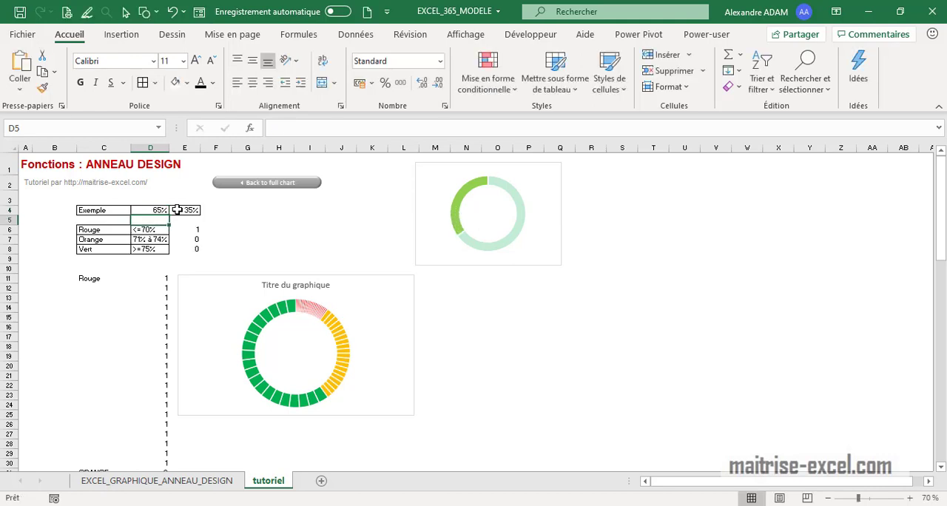
click(153, 210)
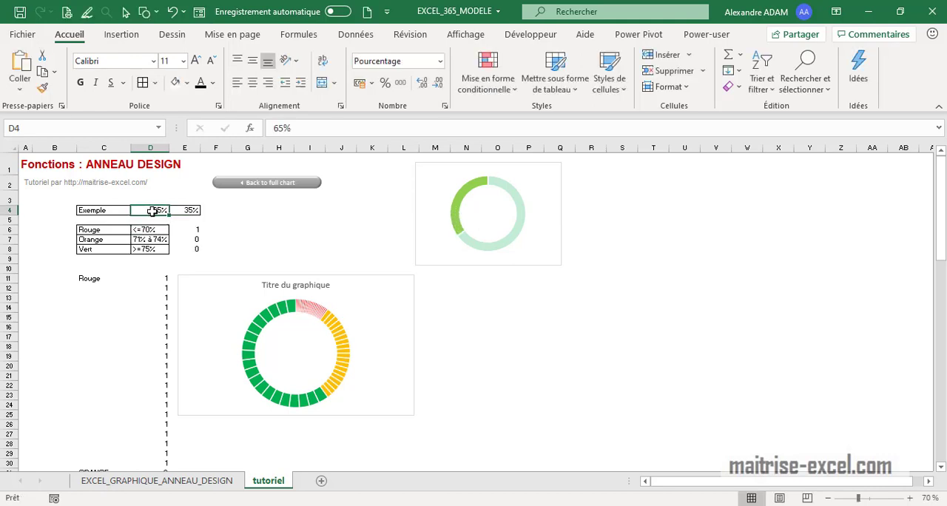
text(73)
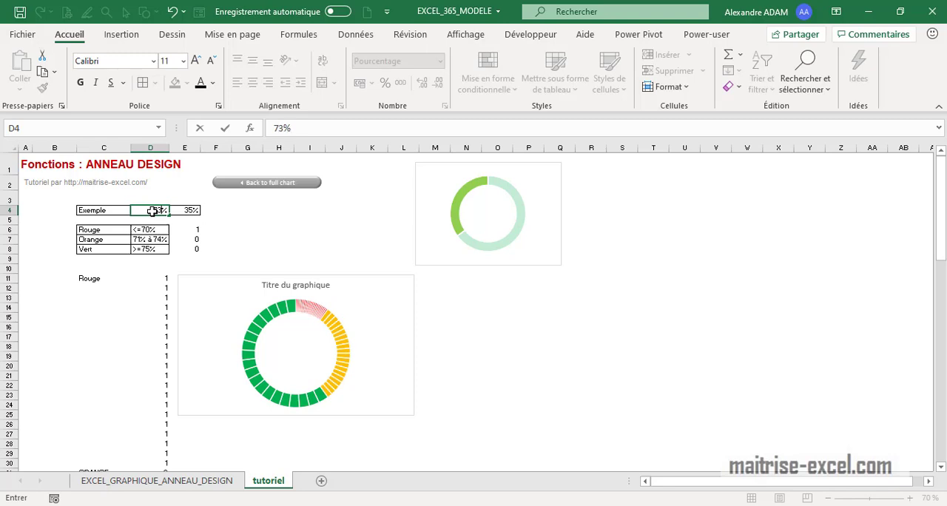
text(3)
key(Return)
click(152, 211)
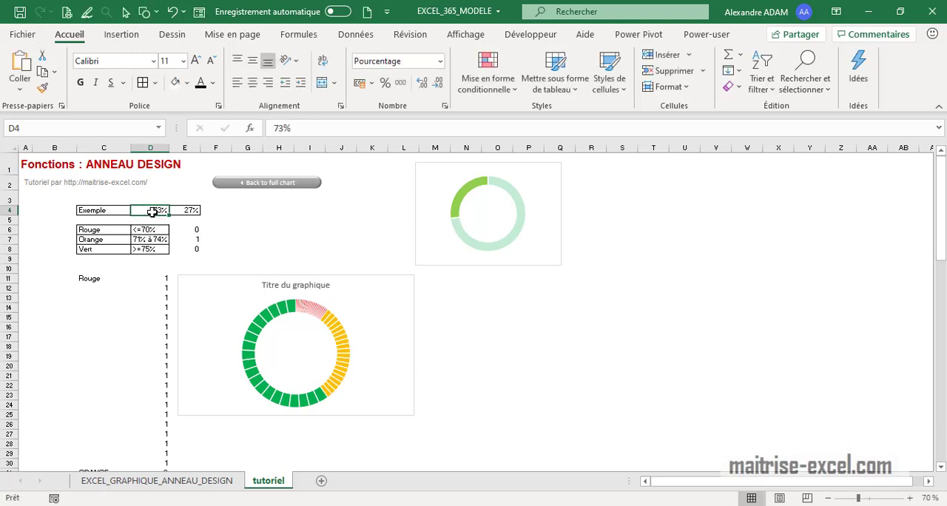
text(89)
key(Return)
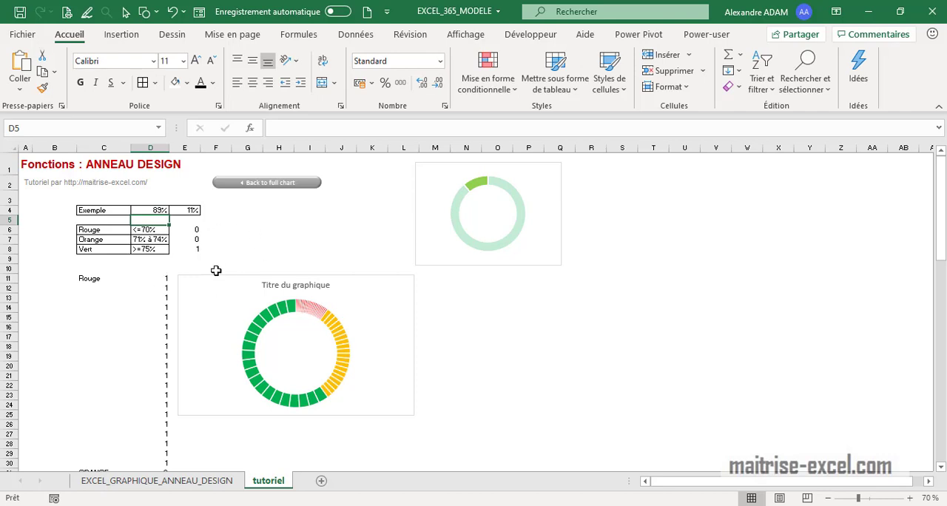
Link the Rouge values to their threshold test with =$E$6 in D11 and fill the formula down to D30
click(163, 279)
text(=)
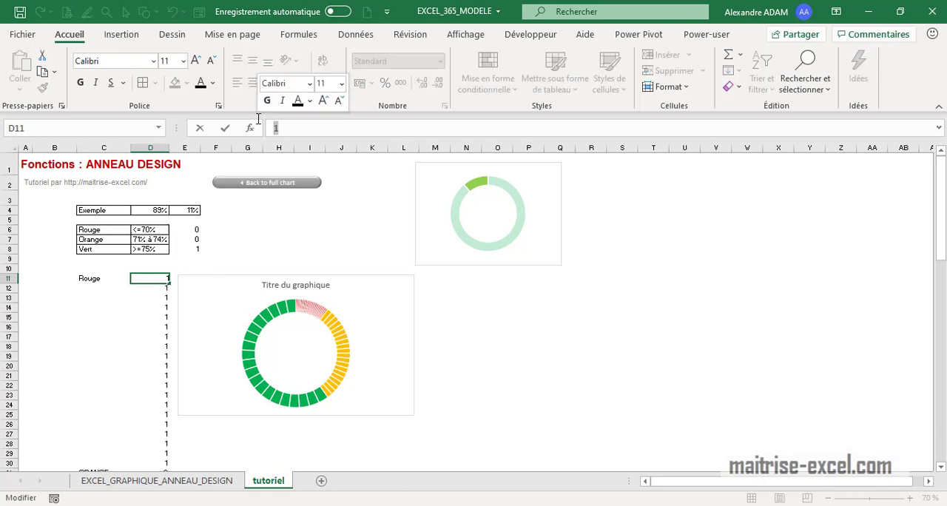
click(192, 231)
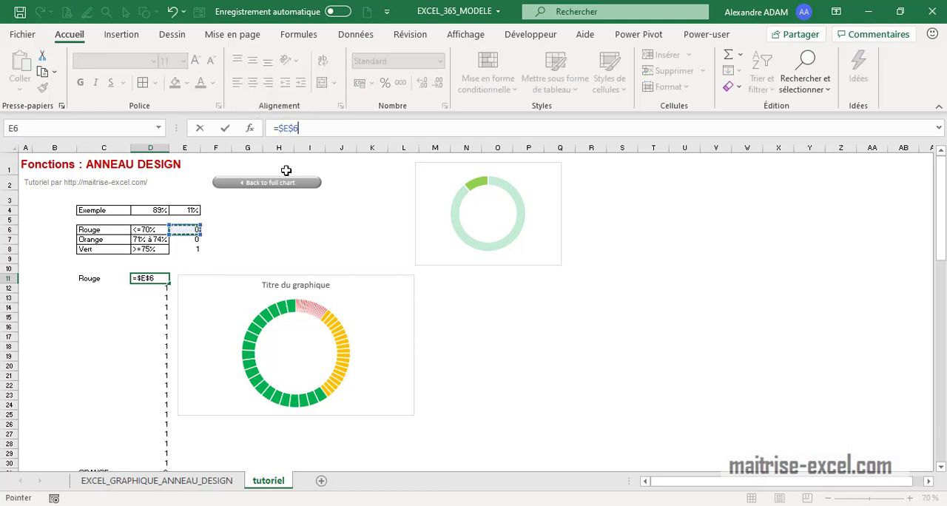
key(Return)
click(155, 278)
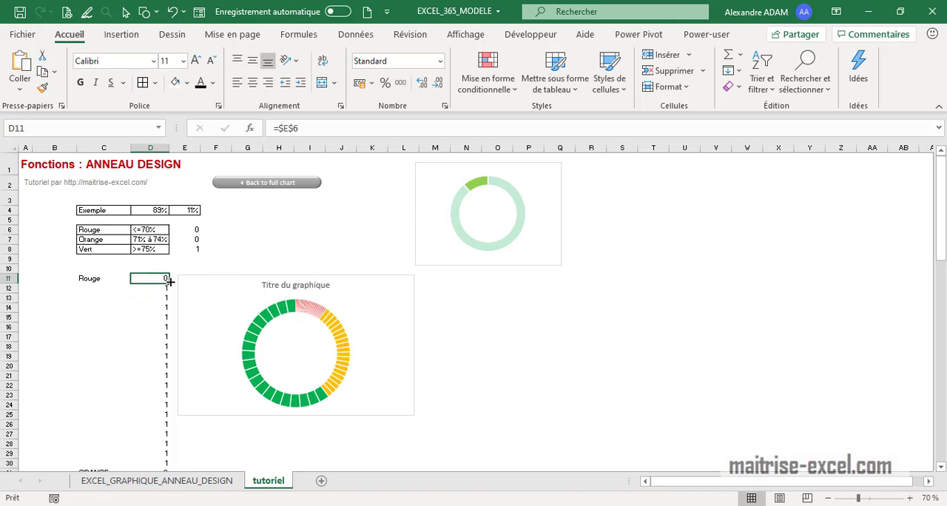
drag(170, 283, 170, 377)
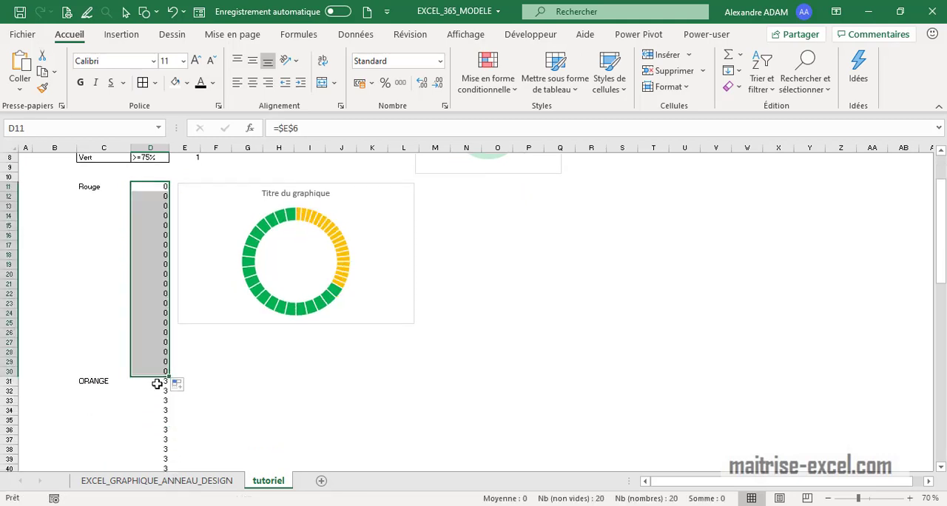
Link the ORANGE values to their threshold test with =$E$7 in D31 and fill the formula down to D50
click(158, 381)
text(=)
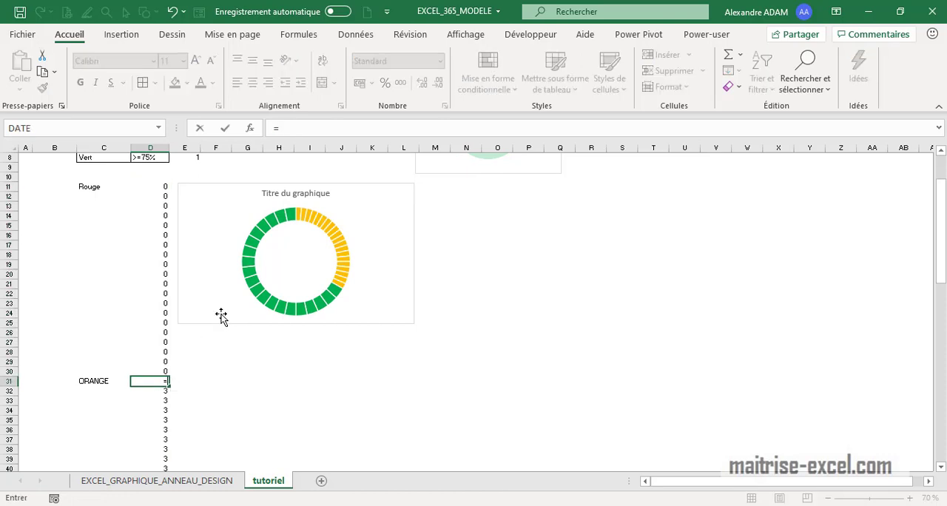
scroll(215, 311, up, 2)
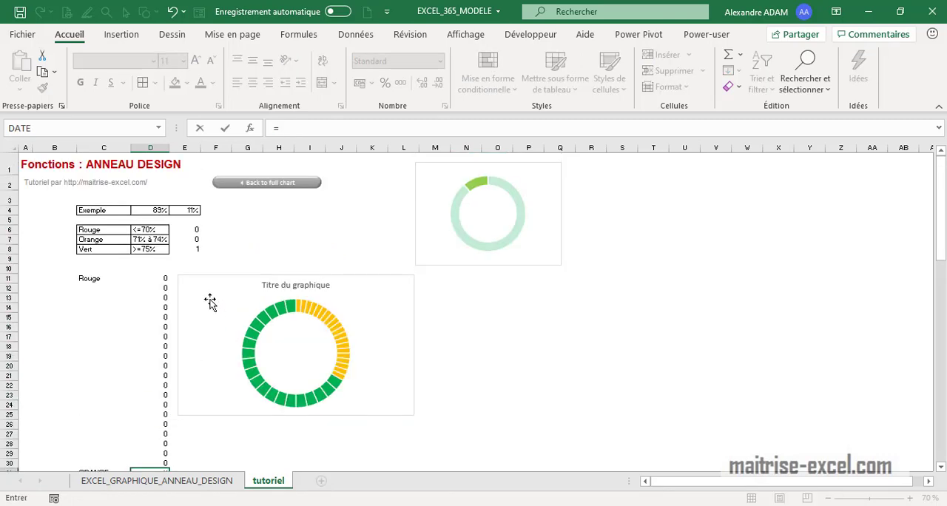
click(188, 239)
key(F4)
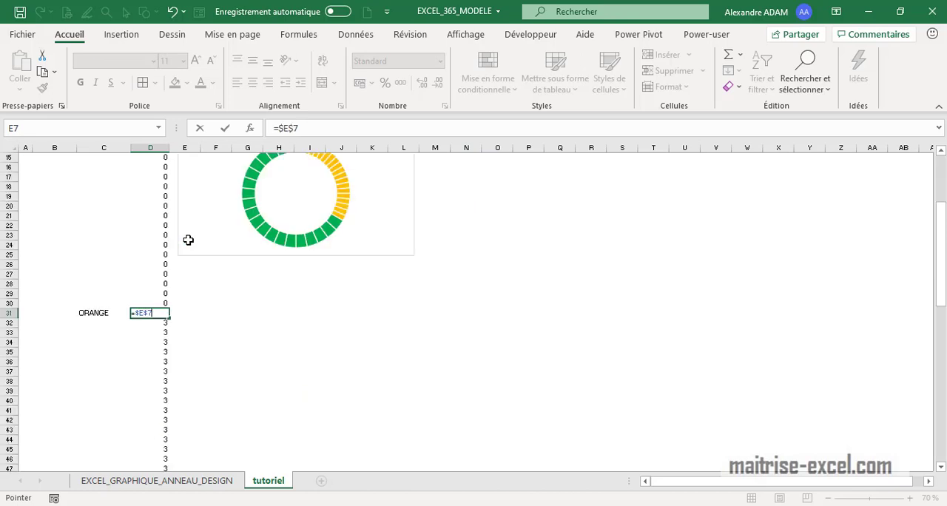
key(Return)
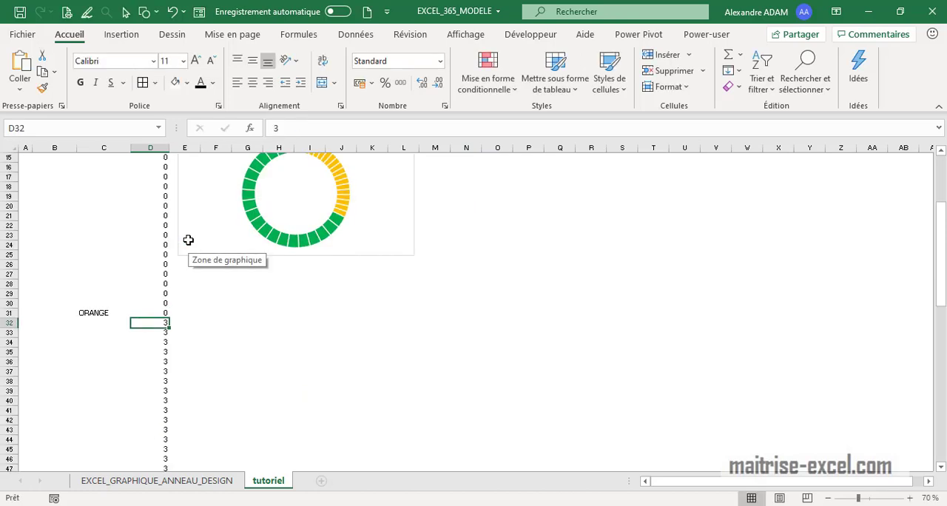
click(166, 312)
drag(168, 317, 168, 397)
Link the VERT values to their threshold test with =$E$8 in D51 and fill the formula down to D70
scroll(177, 373, up, 8)
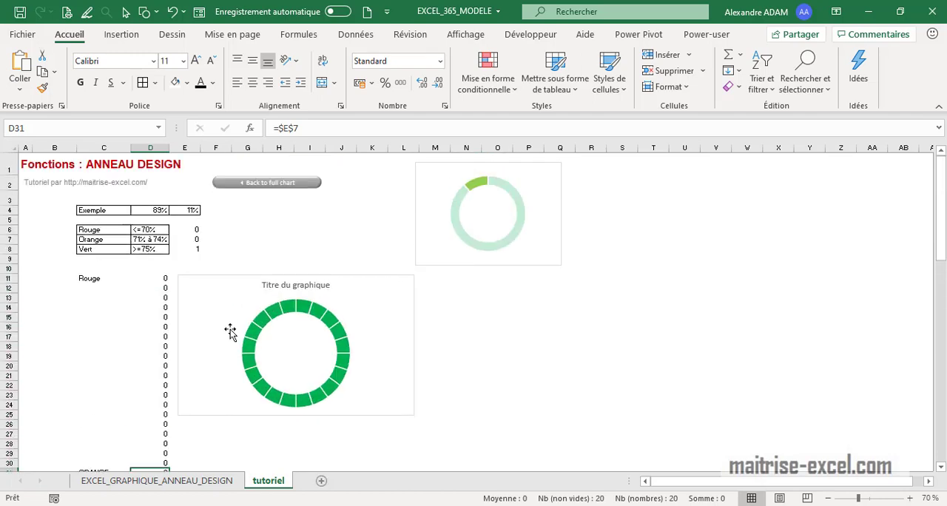
click(191, 248)
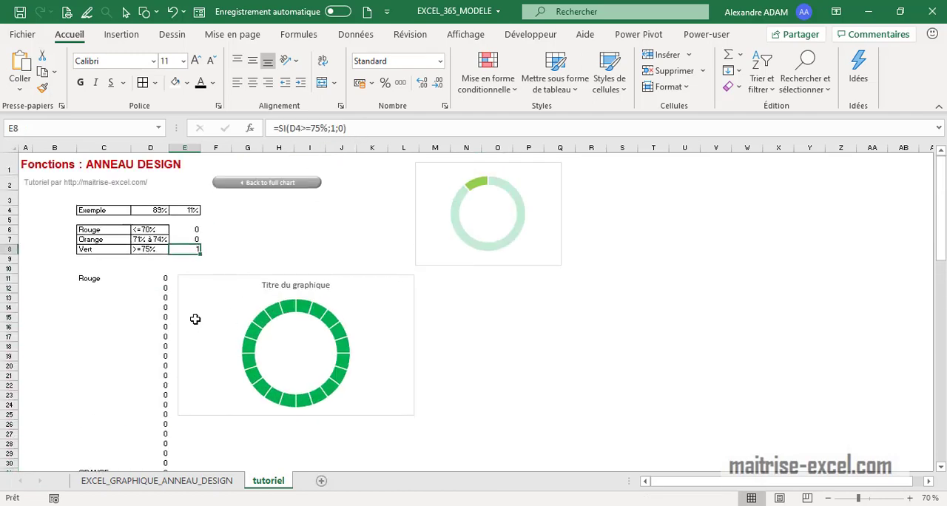
scroll(185, 318, down, 9)
click(157, 382)
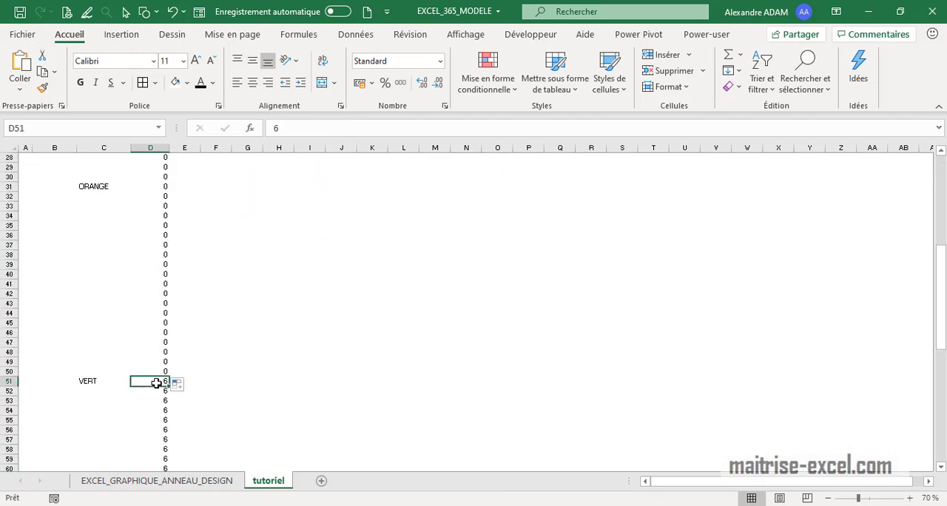
text(=)
scroll(164, 370, up, 9)
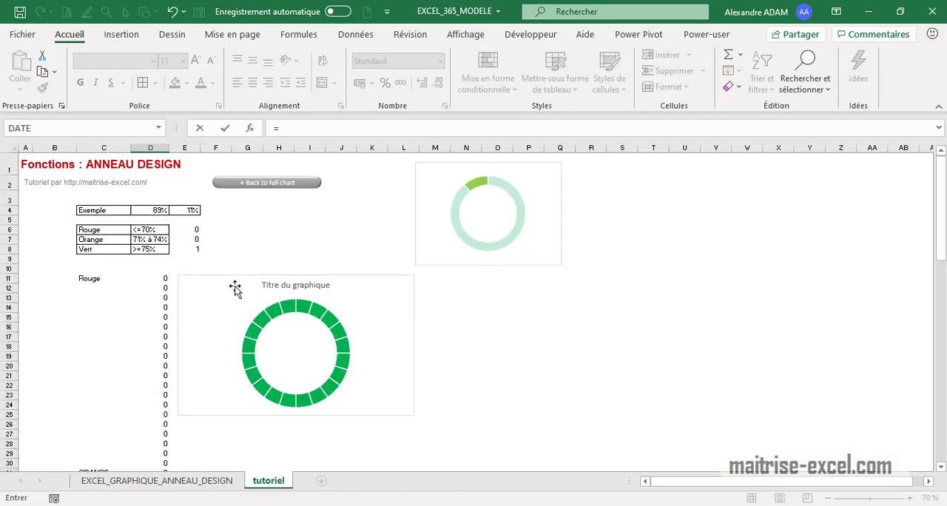
click(185, 249)
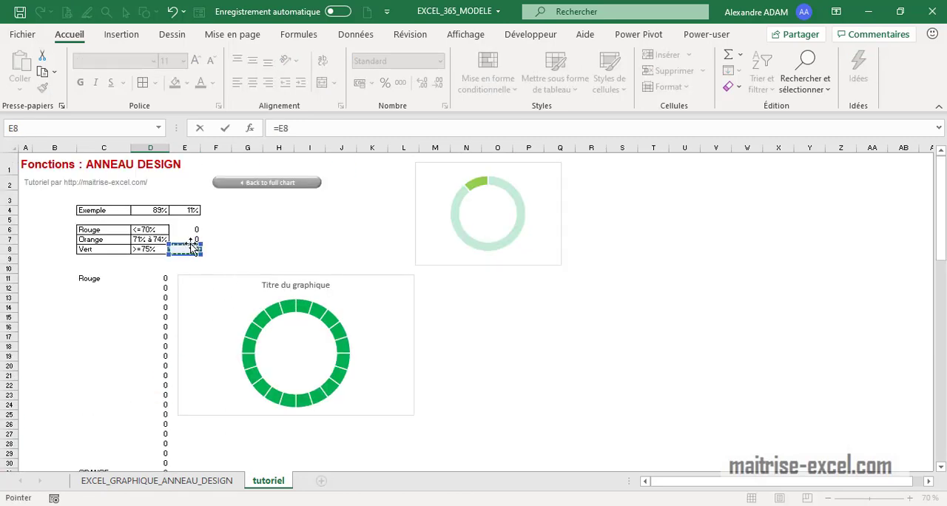
key(F4)
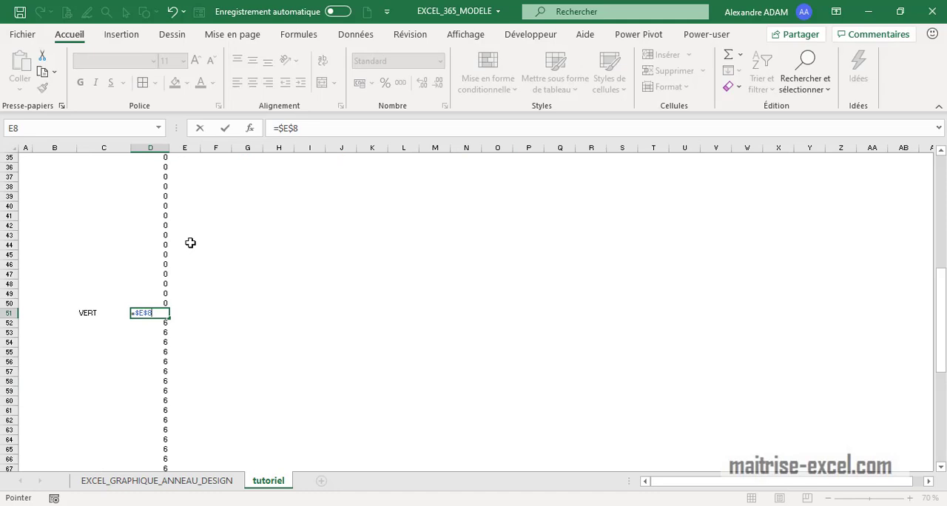
key(ctrl+Return)
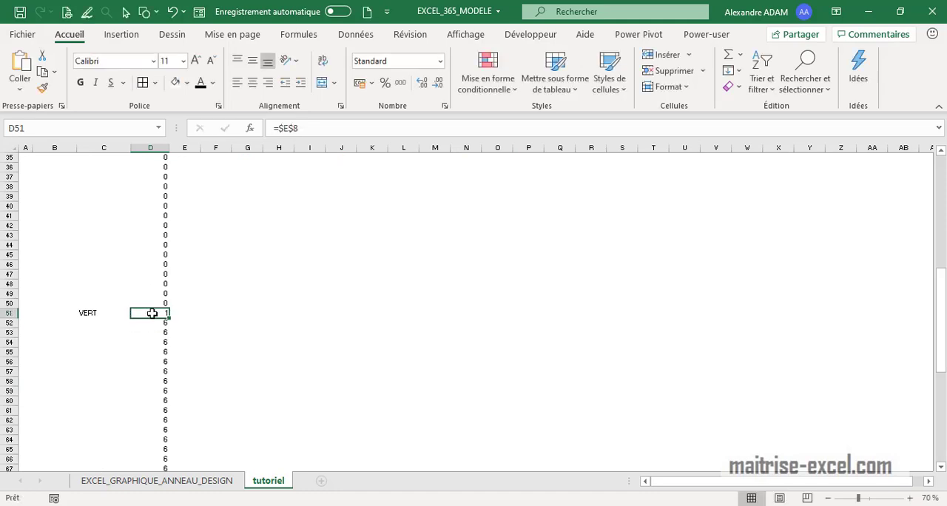
drag(170, 317, 168, 453)
Review the linked Rouge and ORANGE values in column D against the segments of the doughnut chart
scroll(286, 404, up, 6)
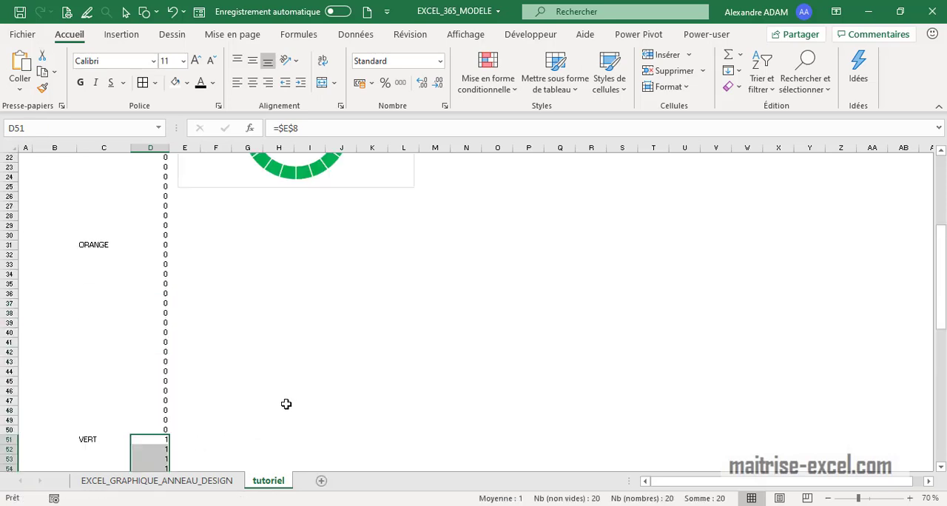
scroll(287, 404, up, 7)
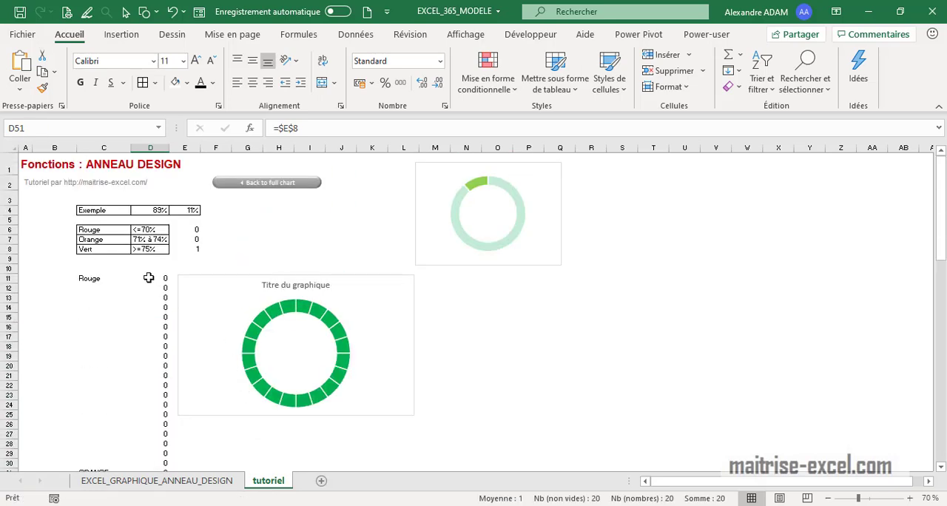
click(149, 277)
scroll(146, 287, down, 2)
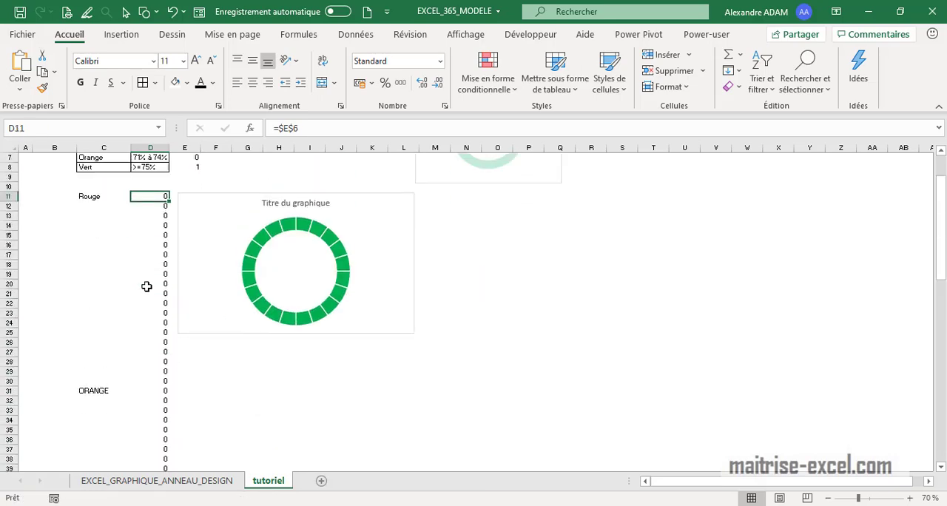
scroll(146, 286, up, 2)
scroll(156, 275, down, 2)
scroll(328, 304, down, 1)
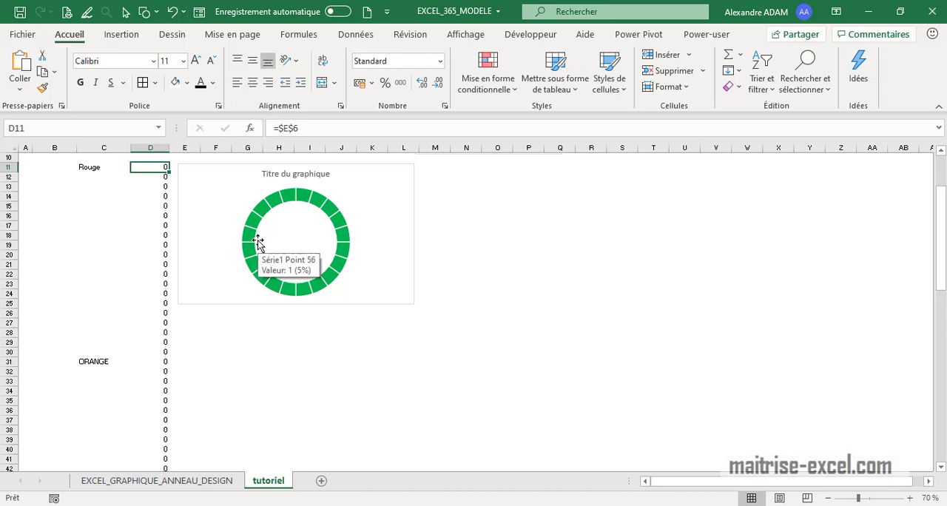
Add borders to the threshold test results in E6:E8
scroll(260, 328, up, 3)
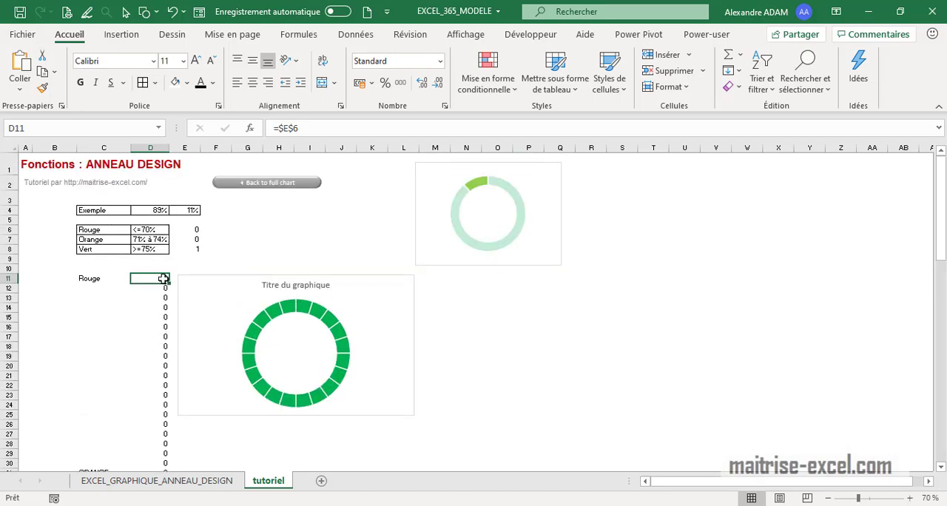
drag(184, 249, 179, 230)
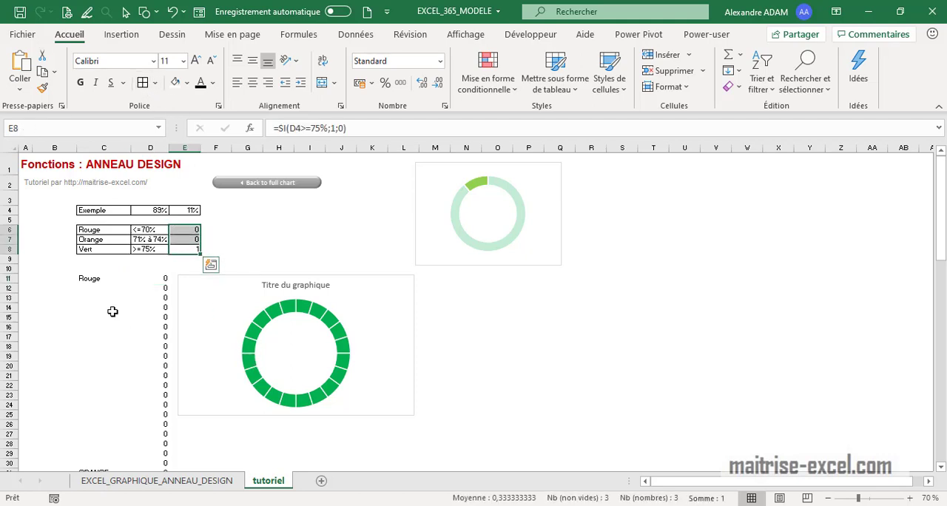
click(113, 311)
Test the chart's colour switching by setting the Exemple percentage in D4 successively to 56%, 72% and 86%
click(163, 211)
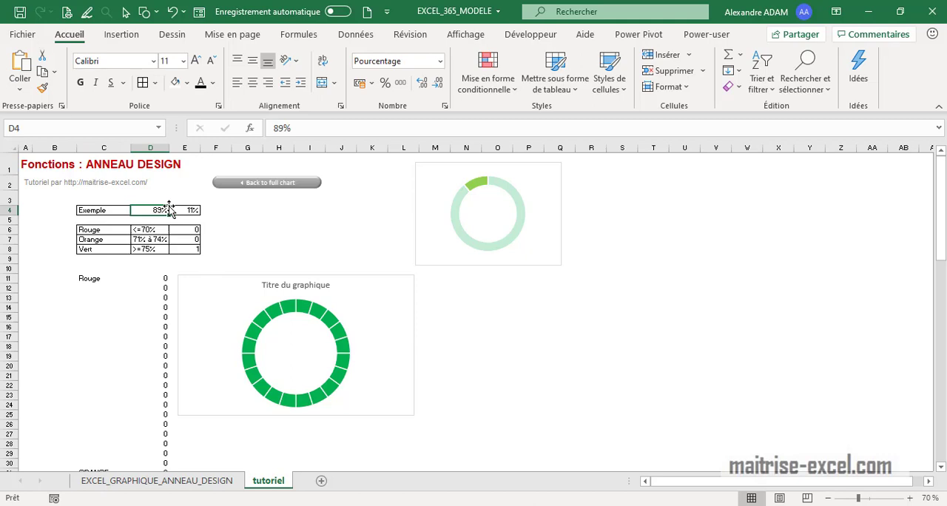
text(56)
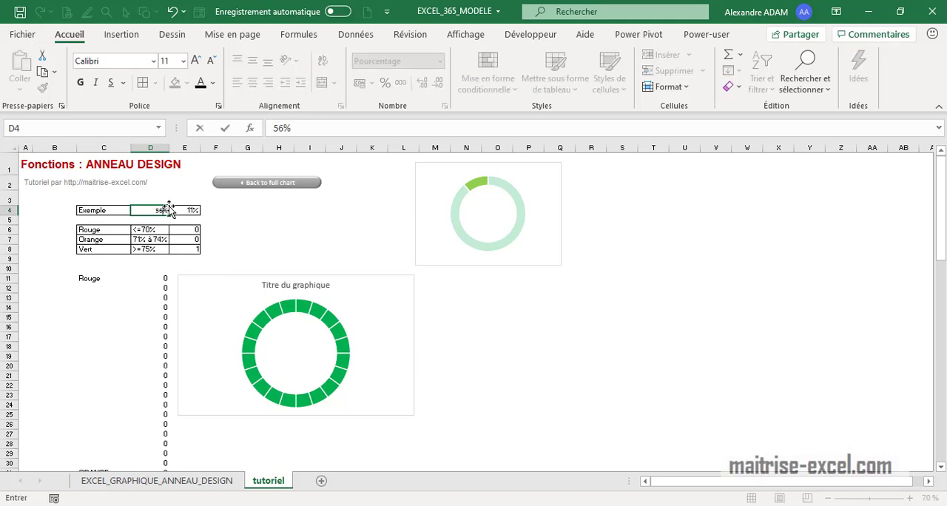
key(Return)
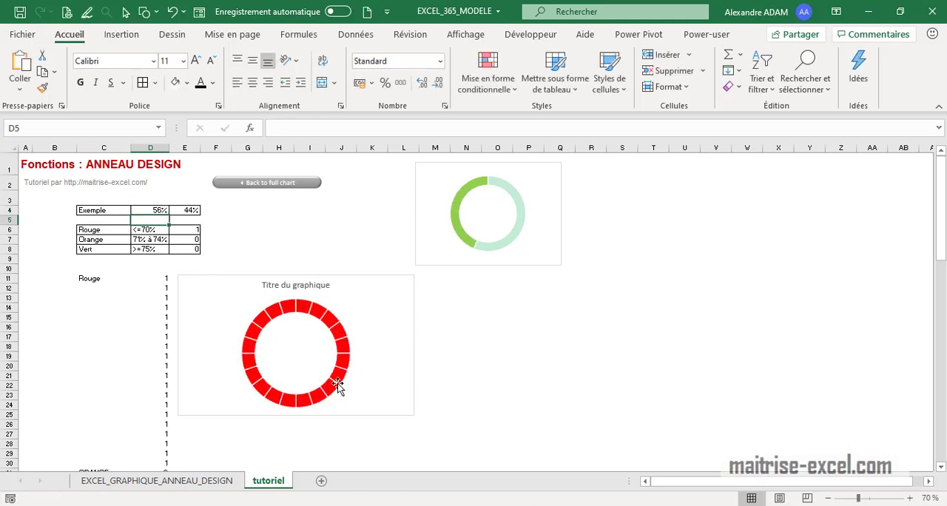
click(142, 211)
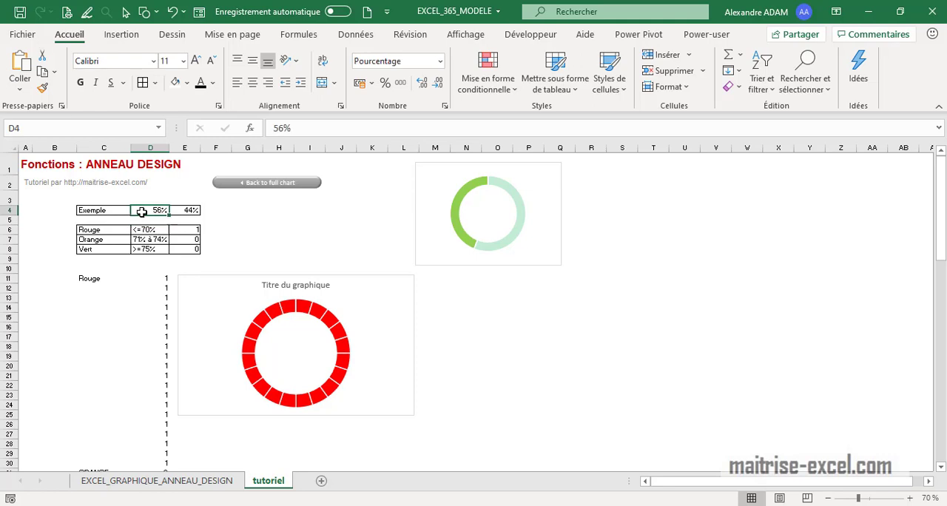
text(7)
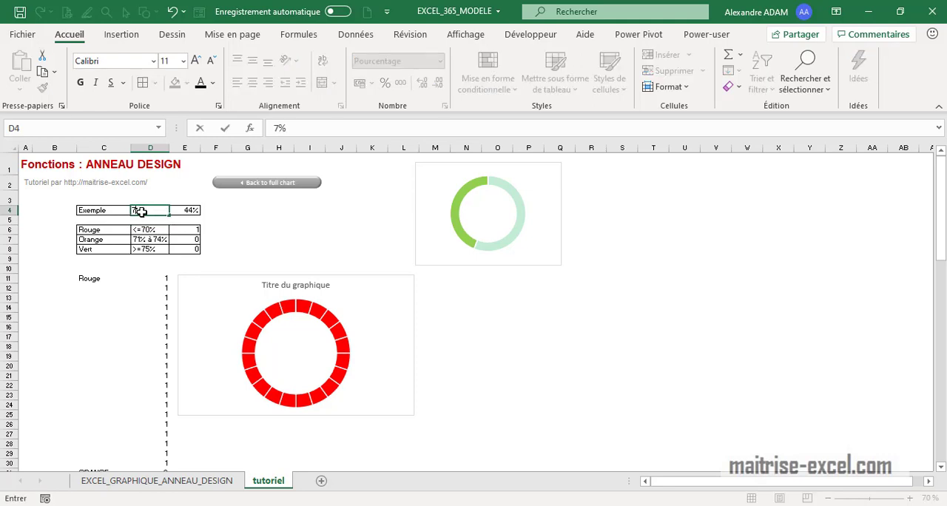
text(2)
key(ctrl+Return)
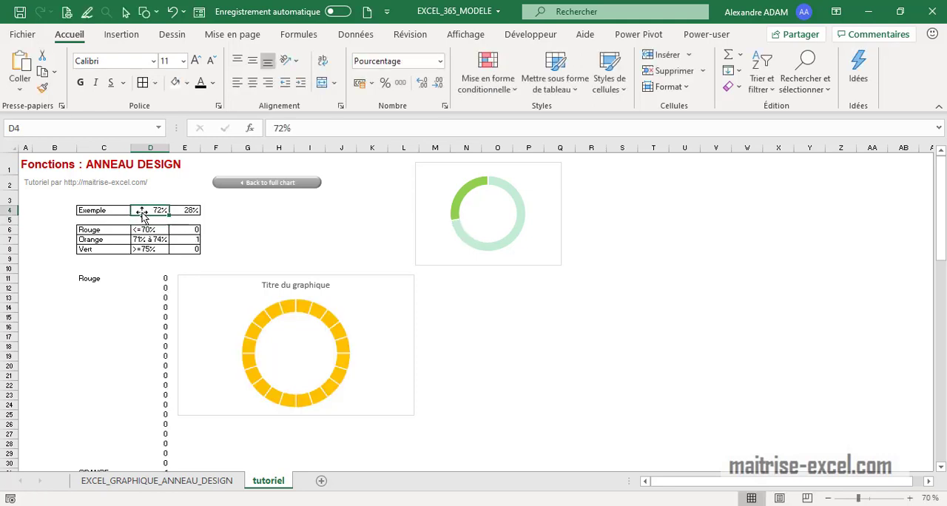
text(86)
key(Return)
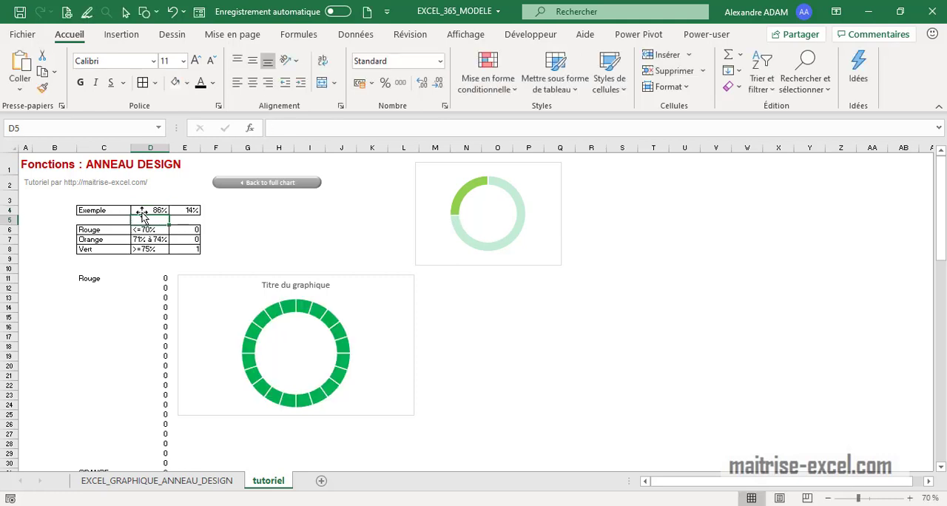
Delete the title of the segmented doughnut chart
click(318, 285)
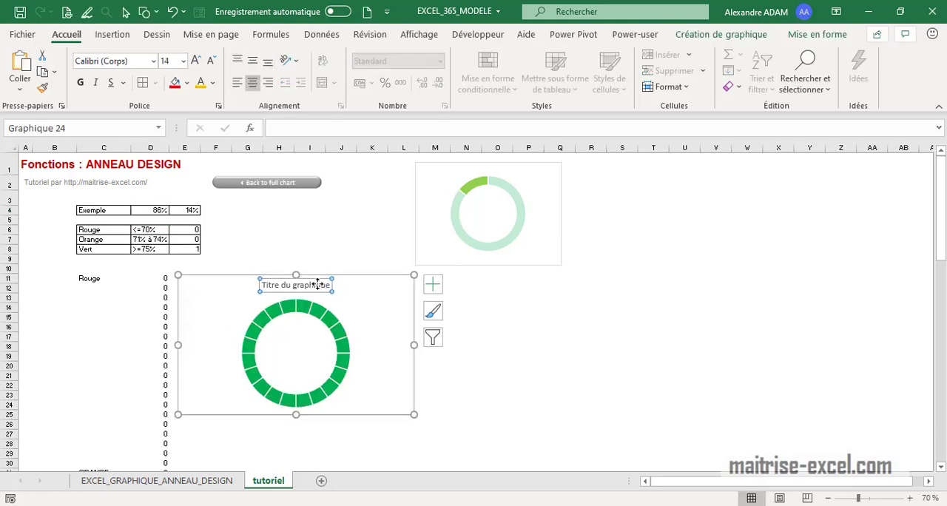
key(Delete)
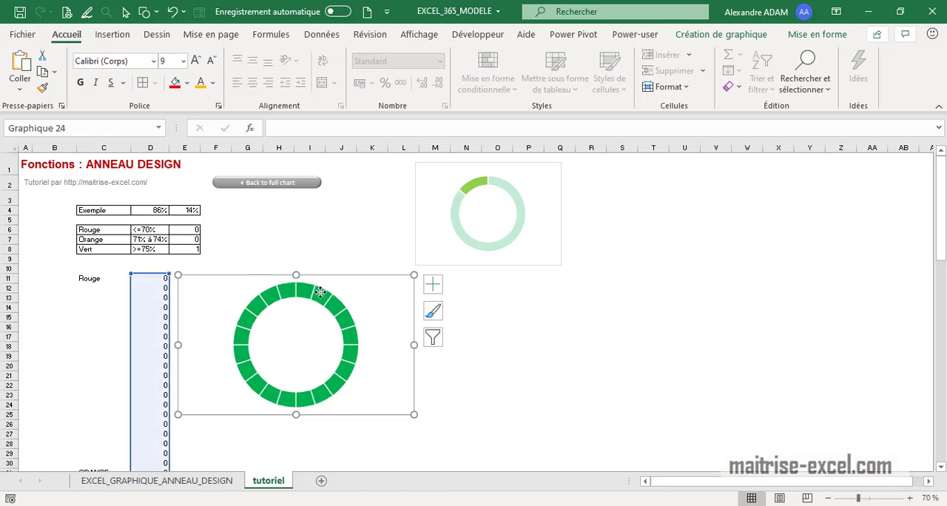
click(324, 321)
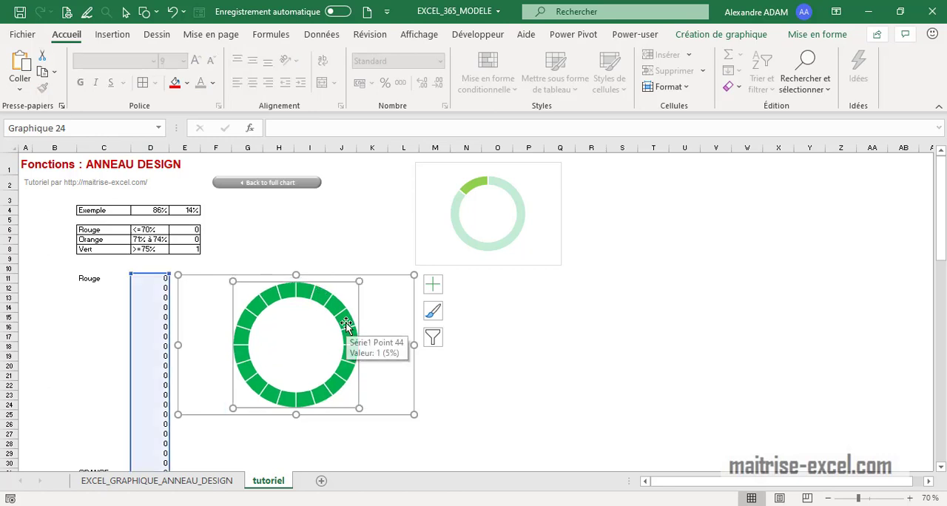
Add a second data series to the segmented doughnut chart using the Exemple row C4:E4 as its values
click(764, 36)
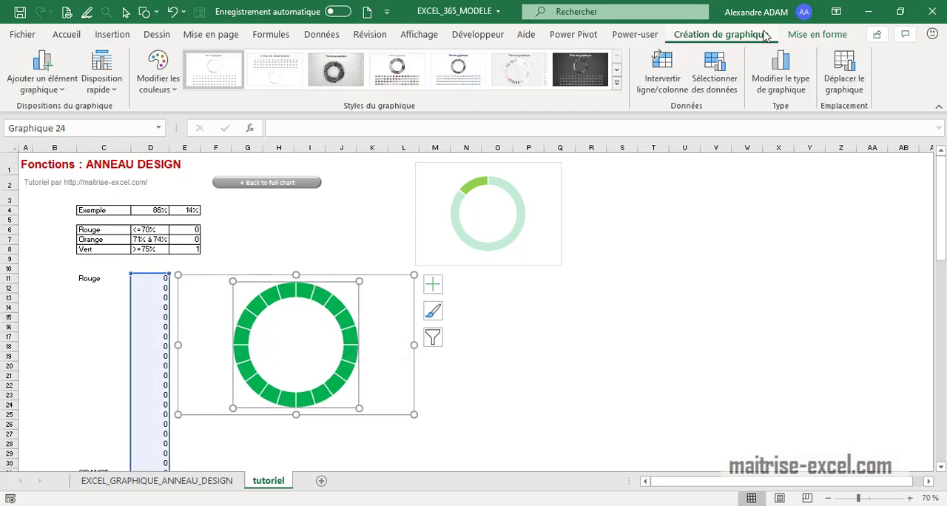
click(714, 85)
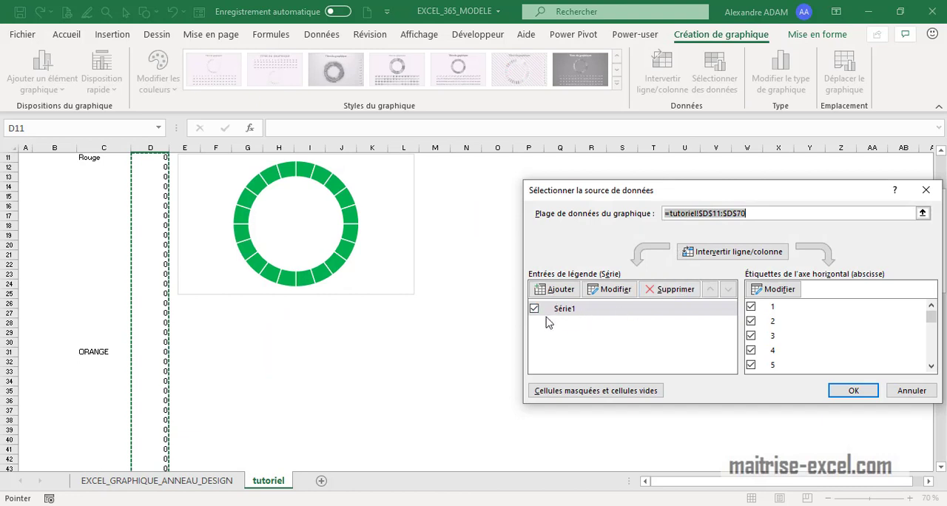
scroll(248, 343, up, 4)
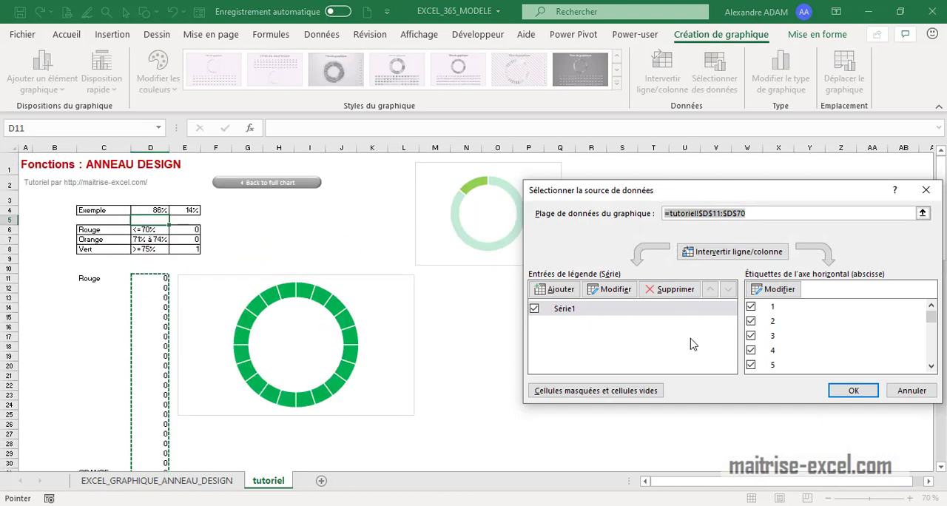
click(556, 289)
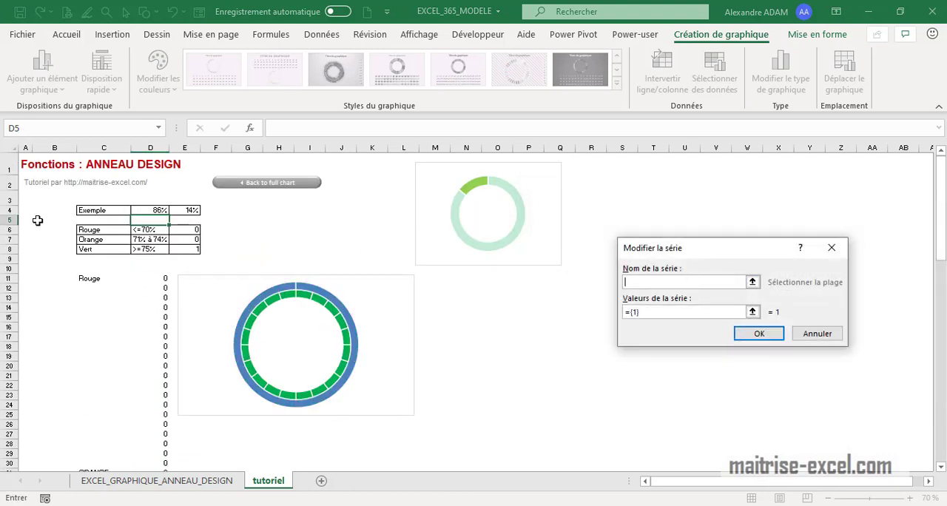
drag(663, 312, 622, 311)
drag(118, 211, 198, 211)
click(760, 333)
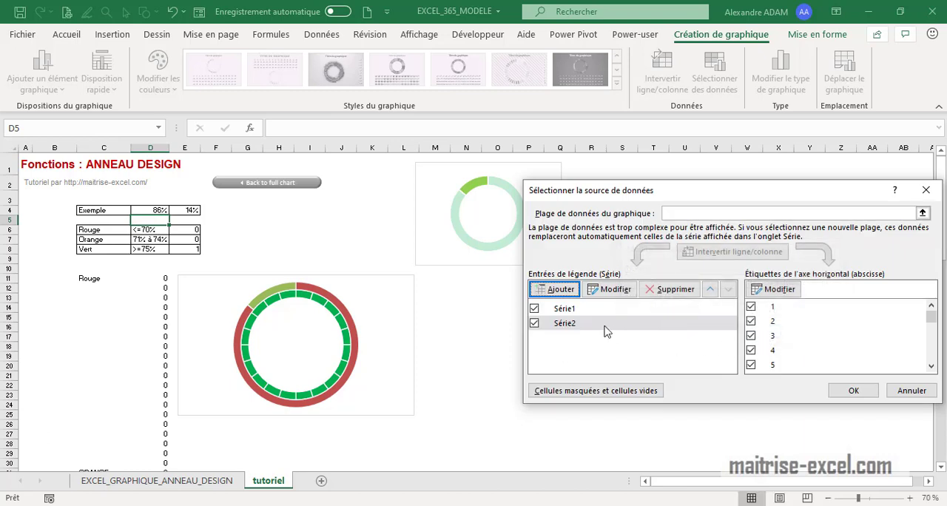
Name the segmented chart's first data series anneau_fond, keeping its values from D11:D70
click(576, 311)
click(610, 289)
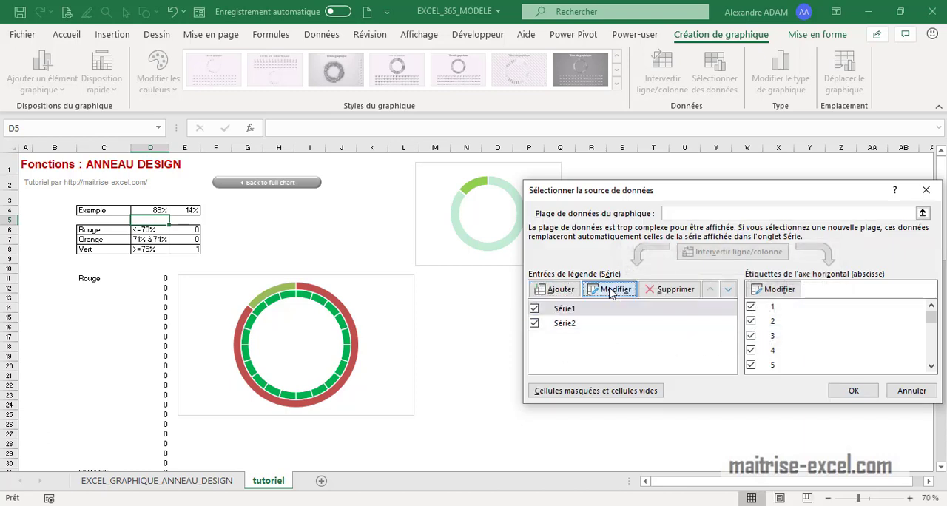
click(716, 312)
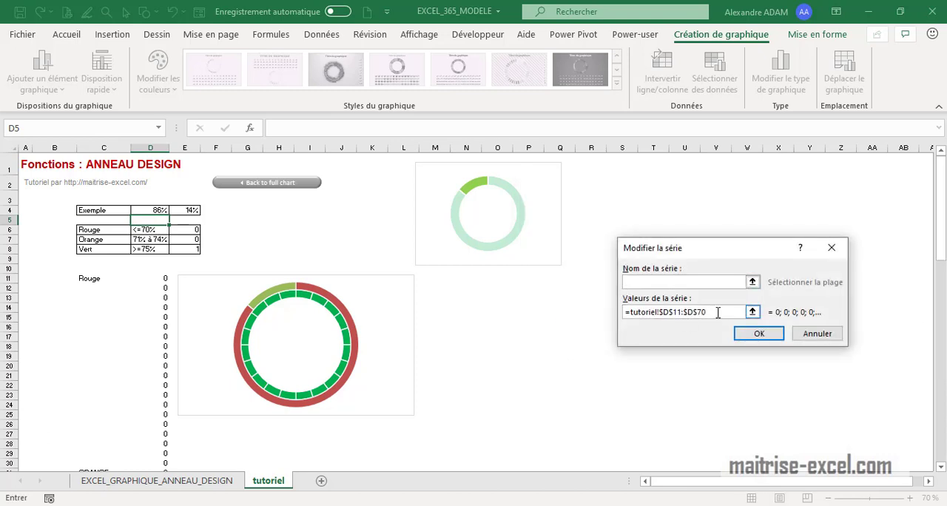
click(667, 284)
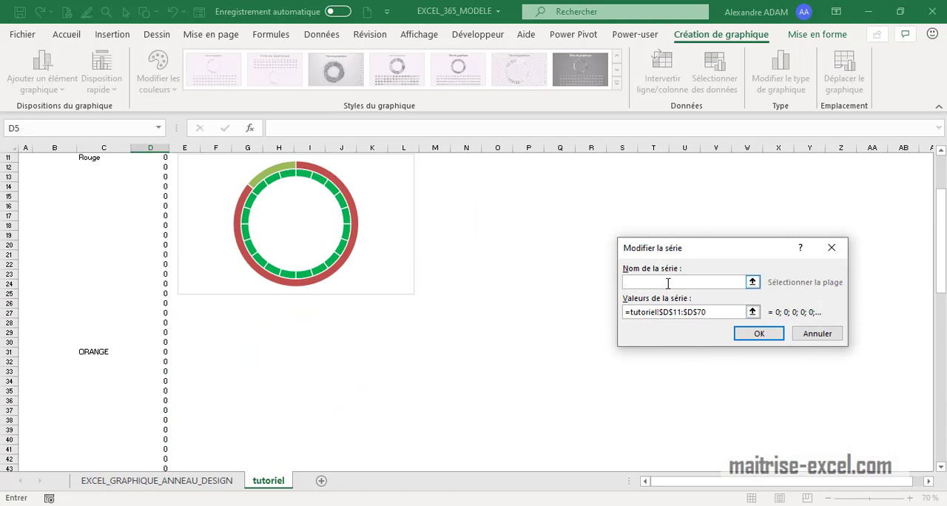
text(anneau_fond)
click(756, 334)
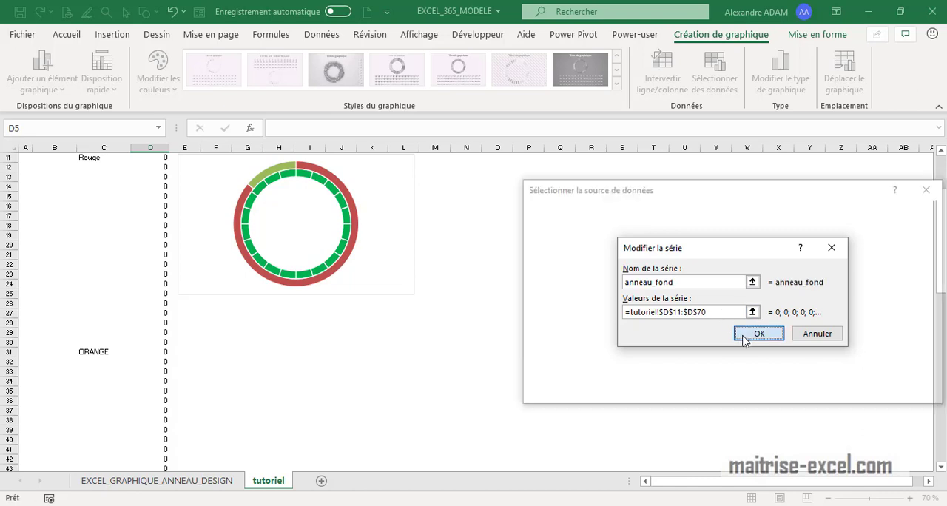
Name the second data series masque and apply the chart's data source changes
click(563, 323)
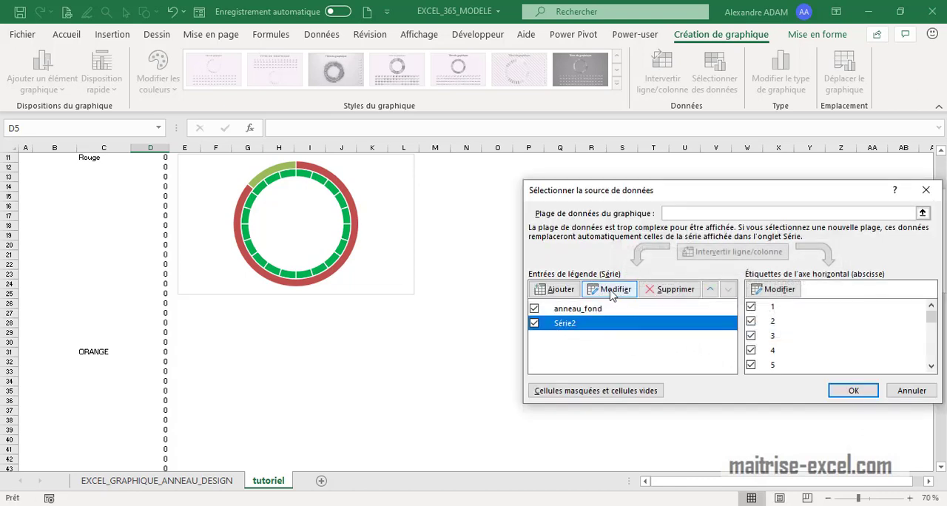
click(611, 289)
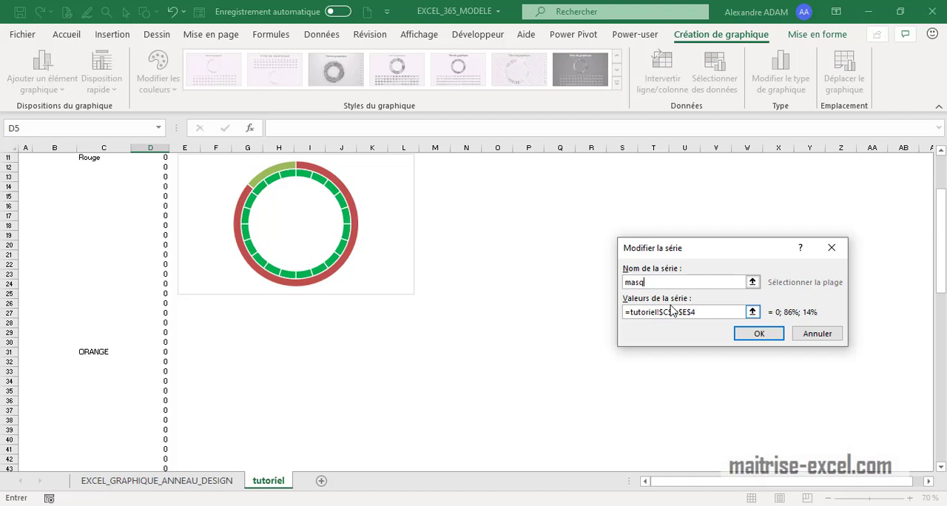
click(756, 335)
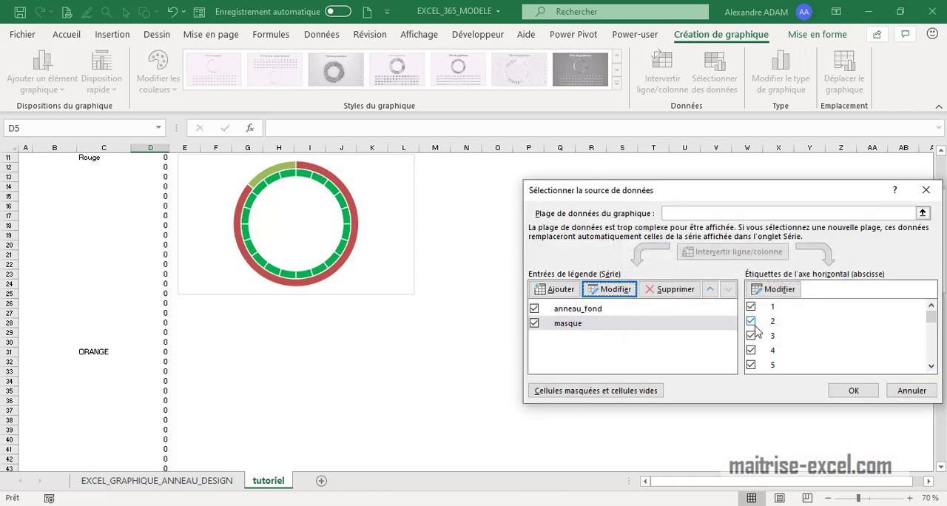
click(852, 391)
Change the masque series to a pie (Secteurs) chart on the secondary axis, keeping anneau_fond as a doughnut
scroll(473, 311, up, 3)
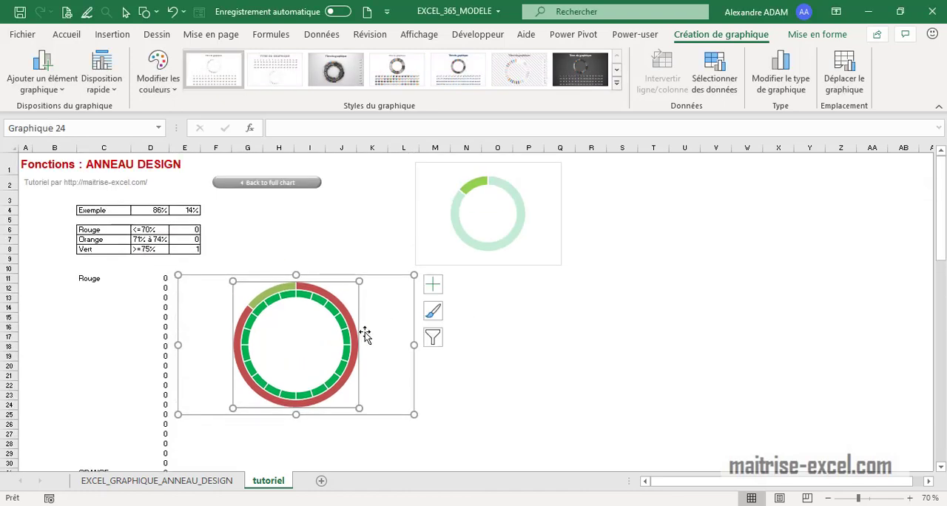
click(346, 304)
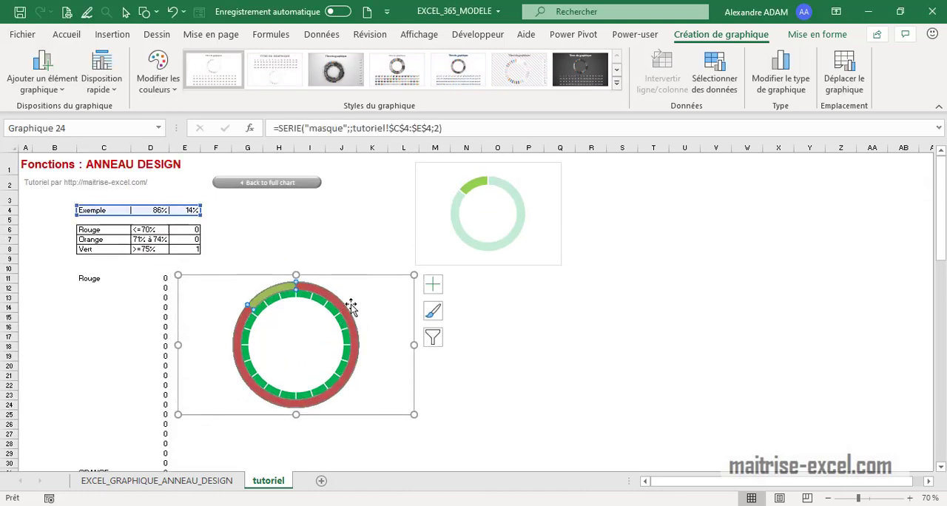
click(780, 74)
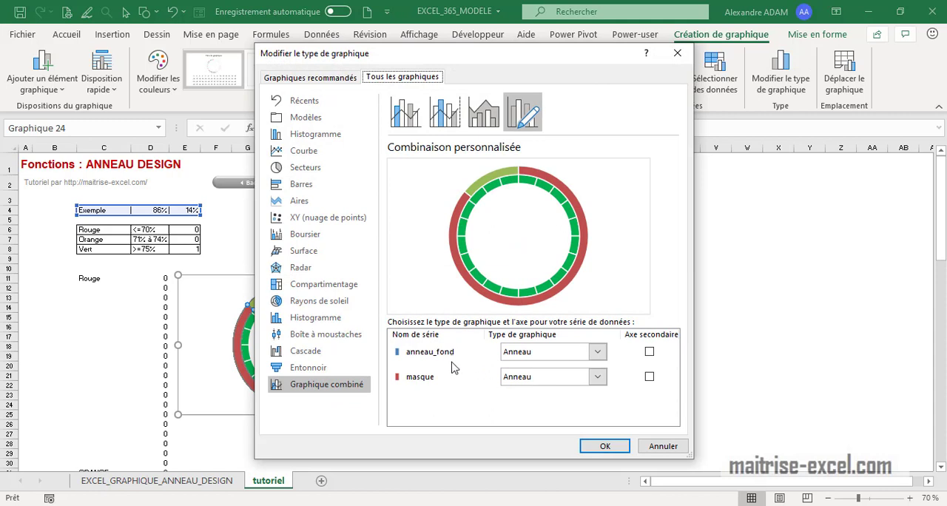
click(509, 357)
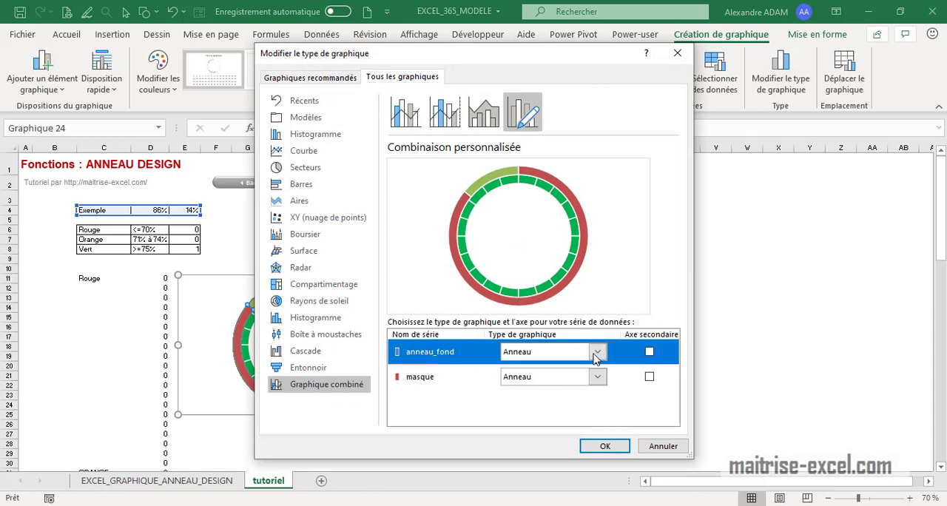
click(471, 384)
click(595, 377)
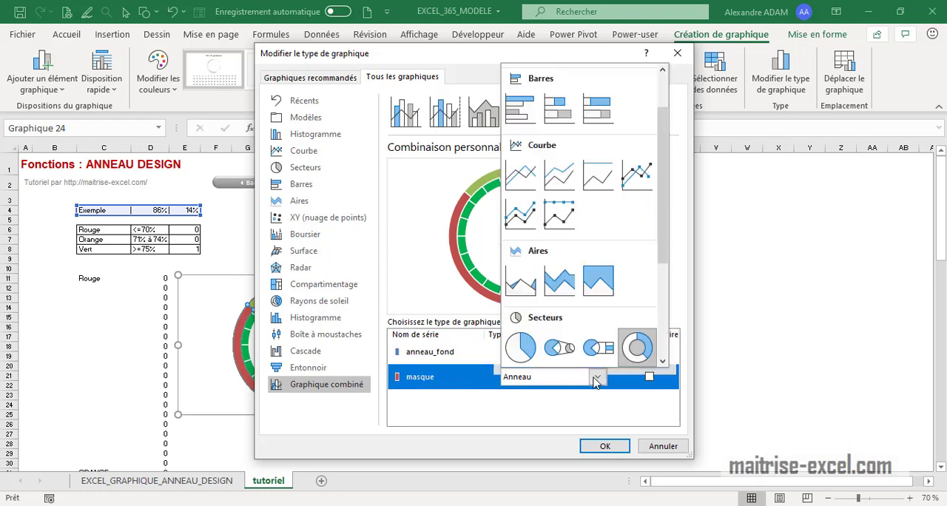
click(520, 349)
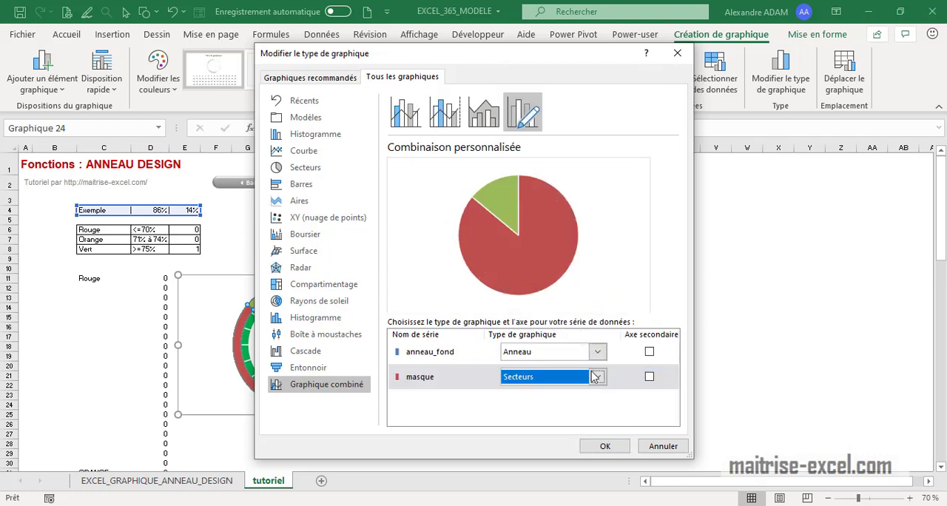
click(648, 378)
click(604, 446)
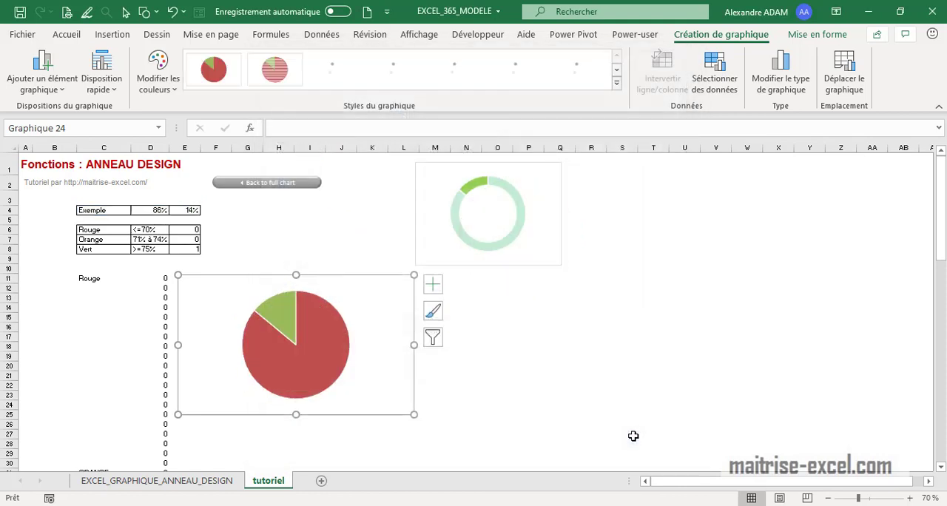
Examine the fill, border, effects and series options available for the masque pie
double_click(332, 361)
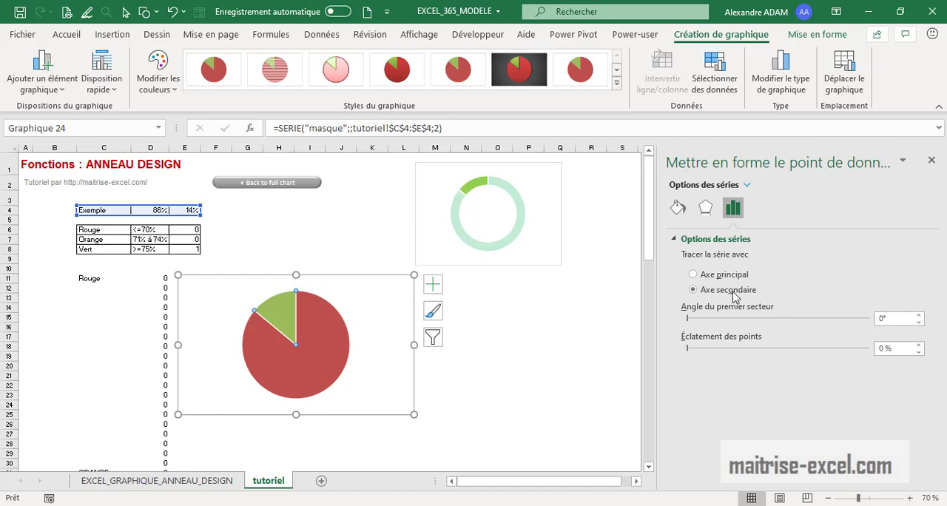
click(678, 208)
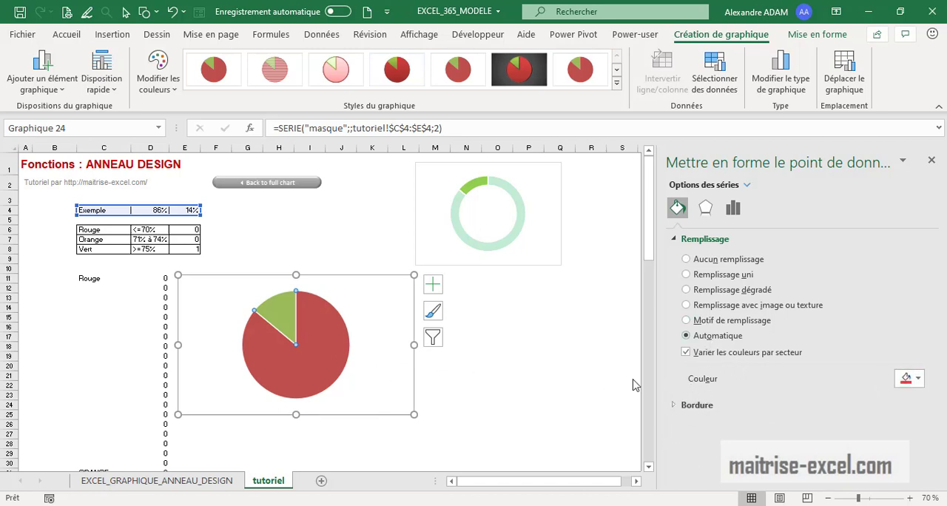
scroll(635, 343, down, 2)
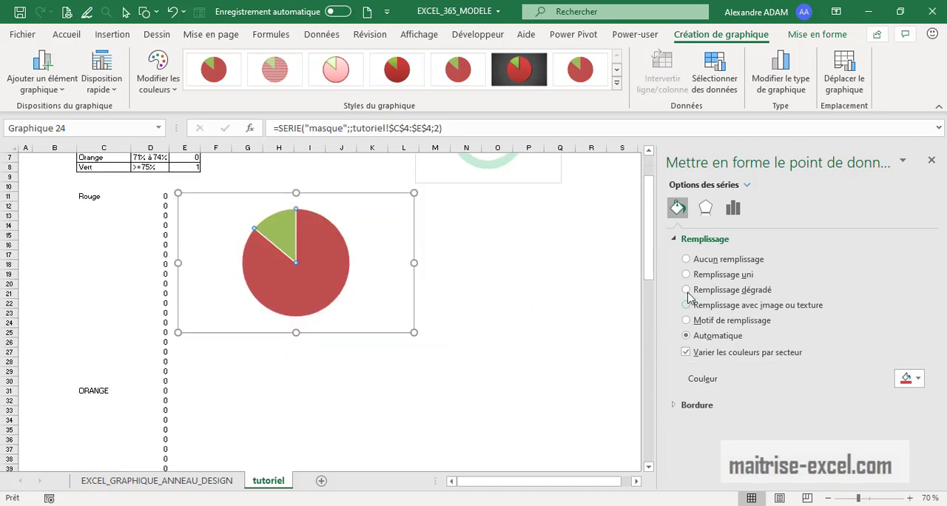
click(673, 408)
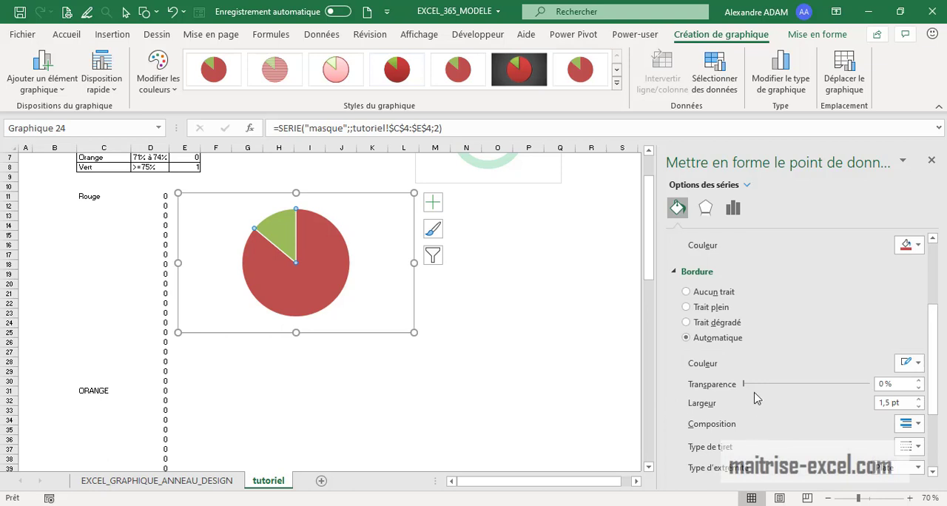
scroll(751, 387, up, 4)
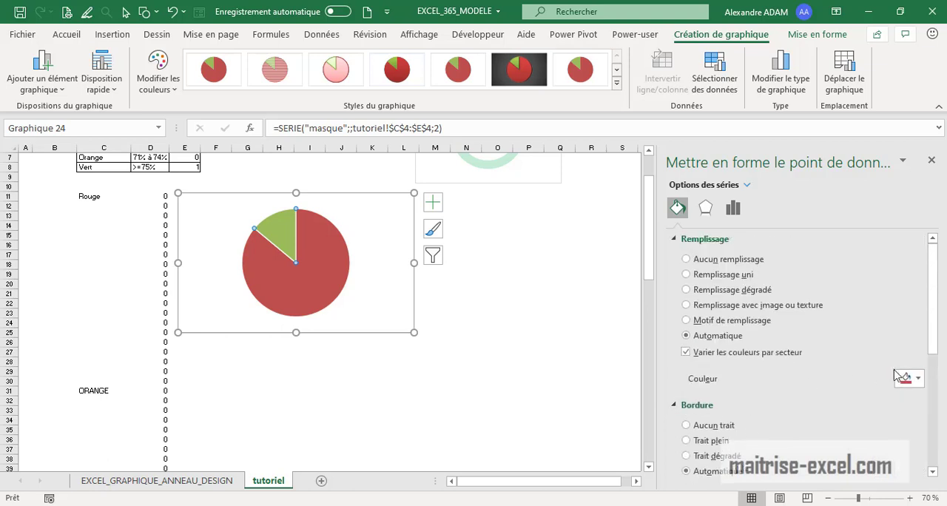
click(910, 380)
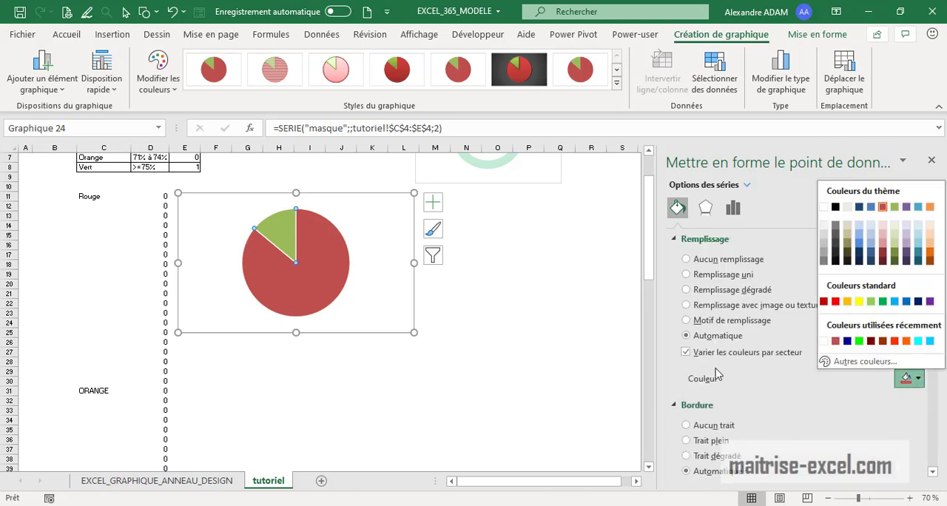
click(307, 304)
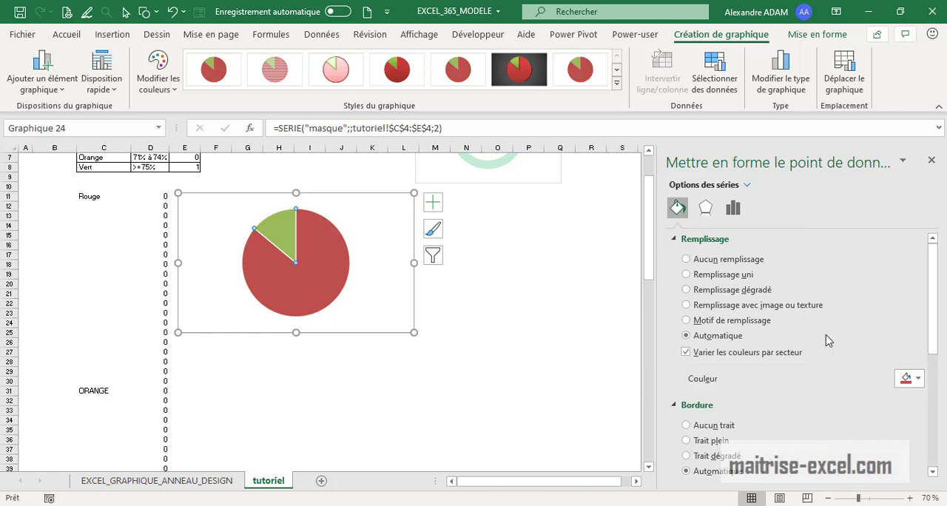
click(732, 210)
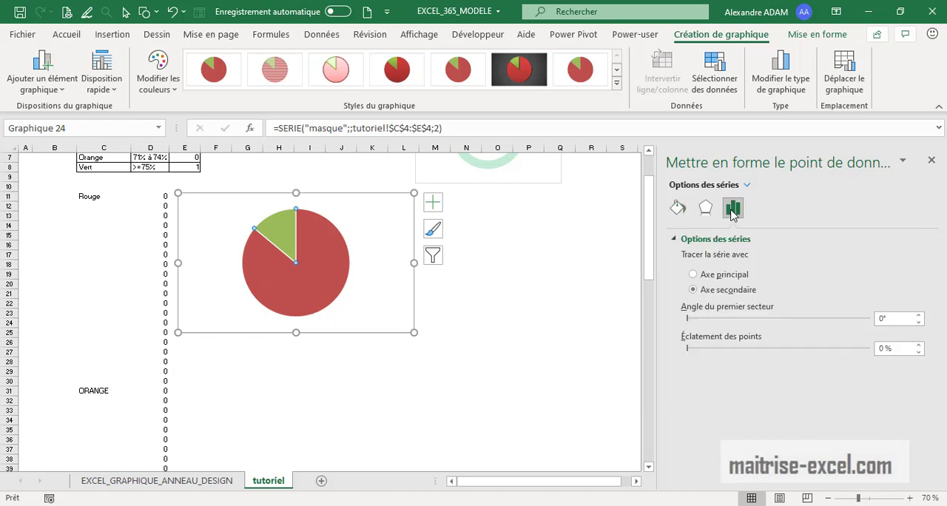
click(704, 210)
click(678, 211)
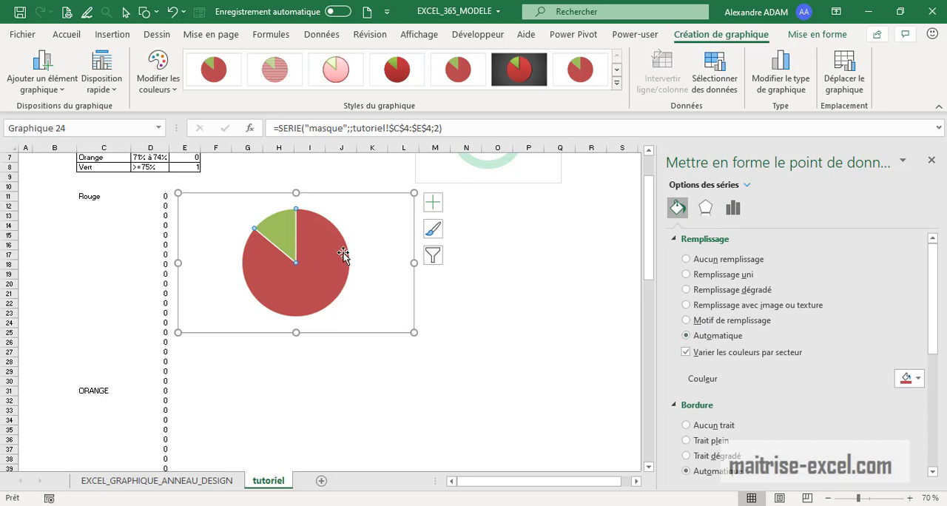
click(522, 334)
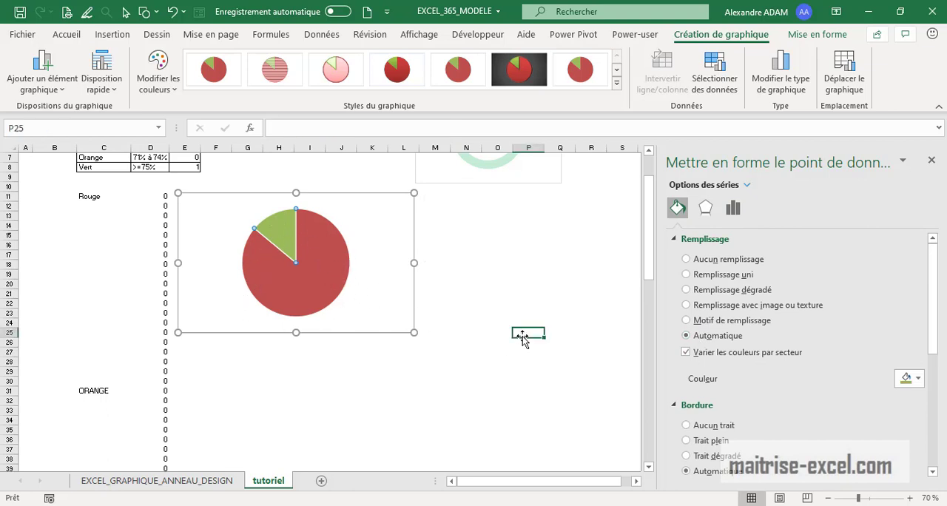
Give the masque pie a solid outline by trying out its border transparency, starting at 5%, and reselect the pie
click(336, 269)
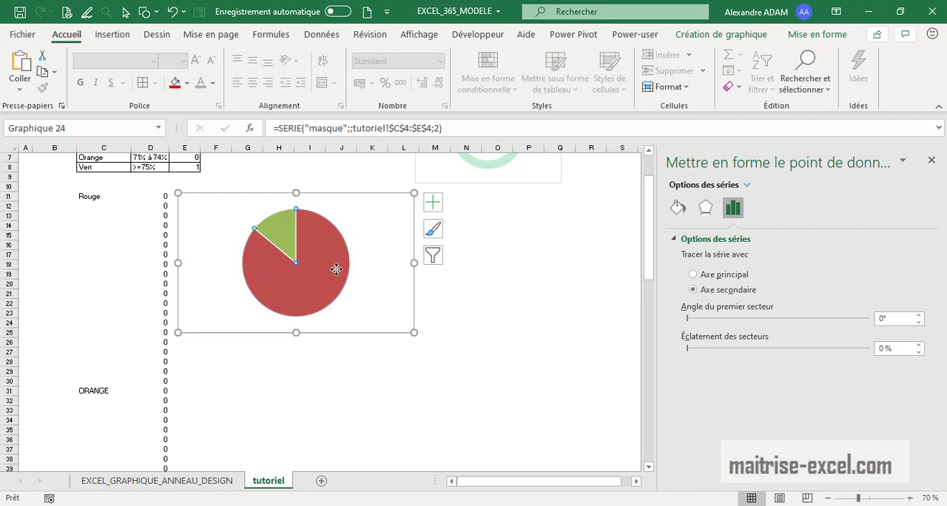
click(678, 209)
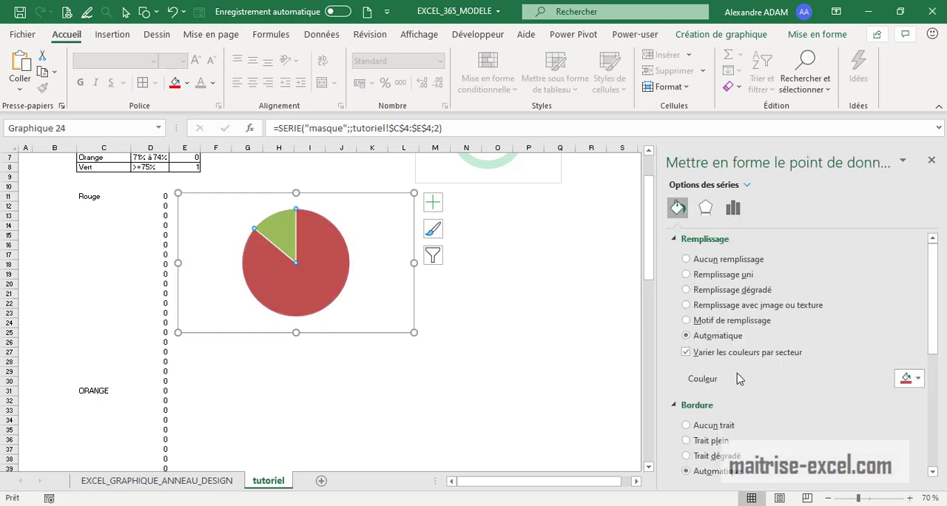
scroll(881, 372, down, 3)
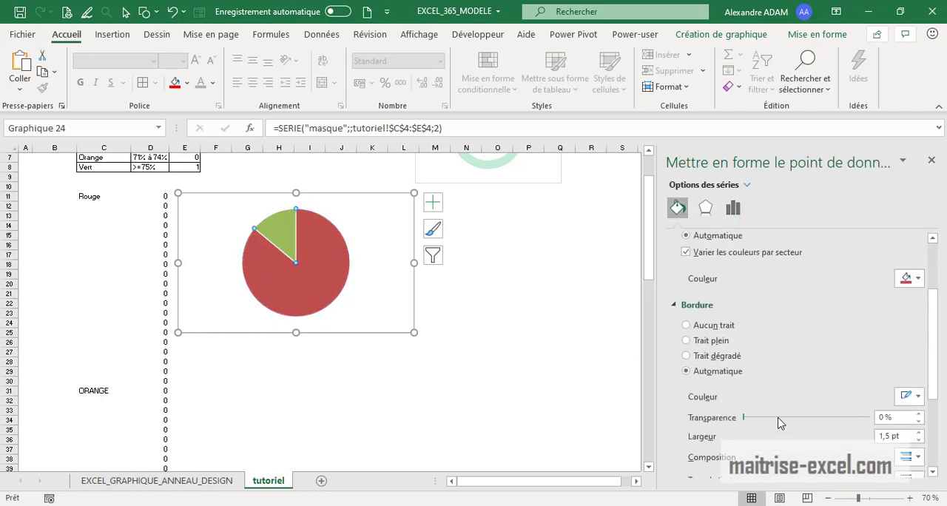
click(748, 418)
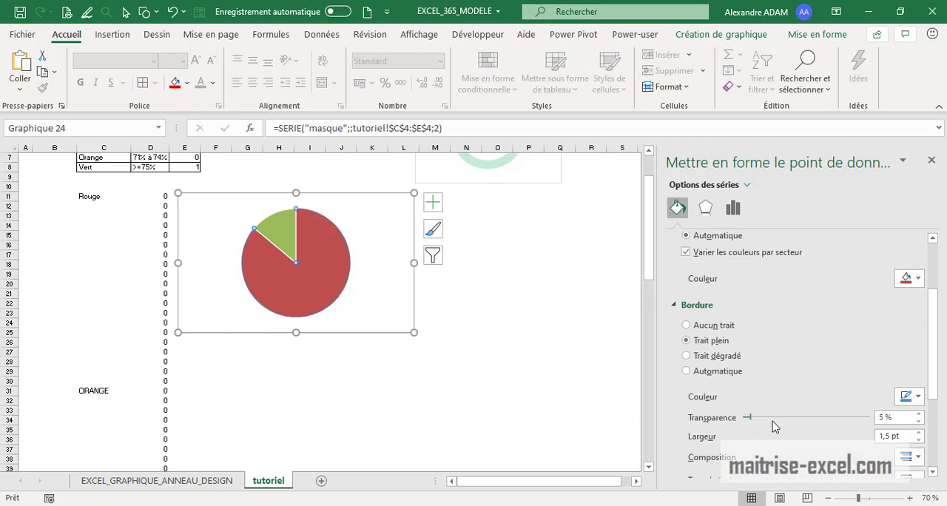
drag(774, 426, 727, 424)
scroll(392, 289, up, 2)
click(465, 328)
click(313, 380)
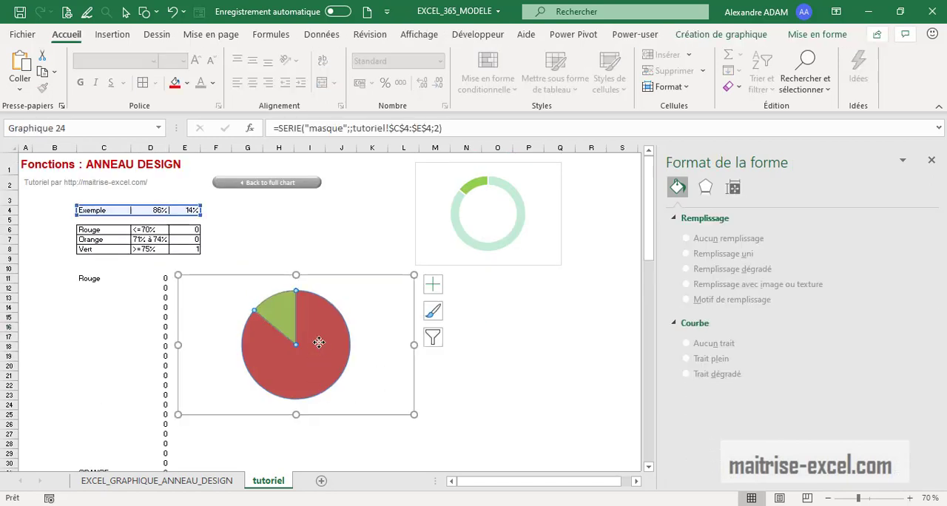
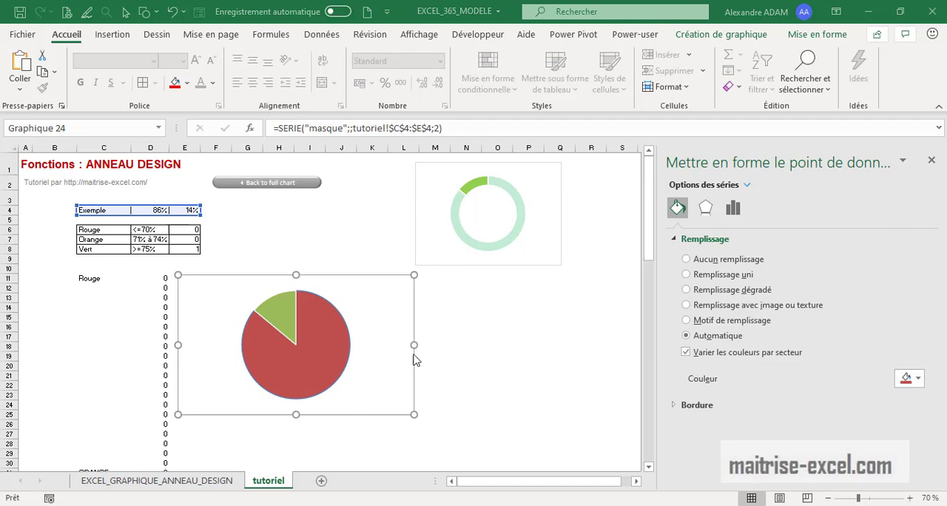
Give the masque pie's larger slice a solid white fill with 28% transparency
click(298, 348)
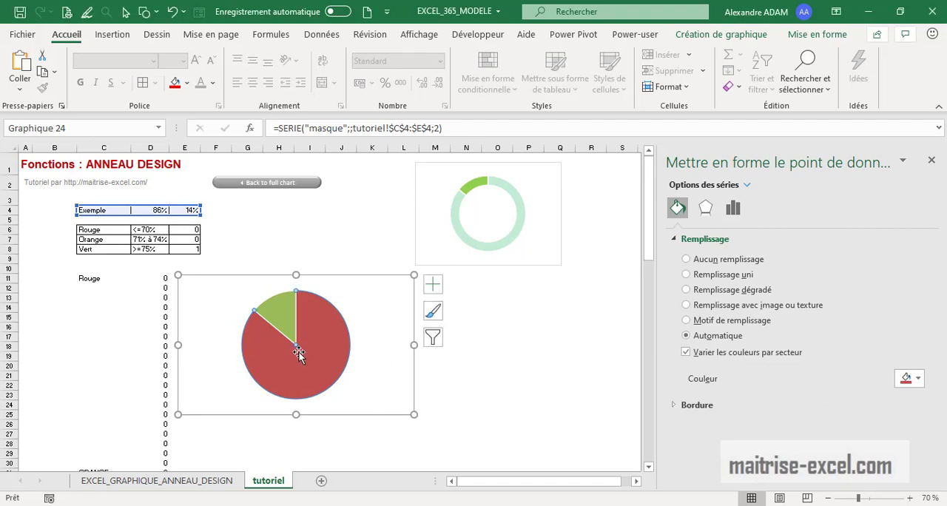
click(918, 379)
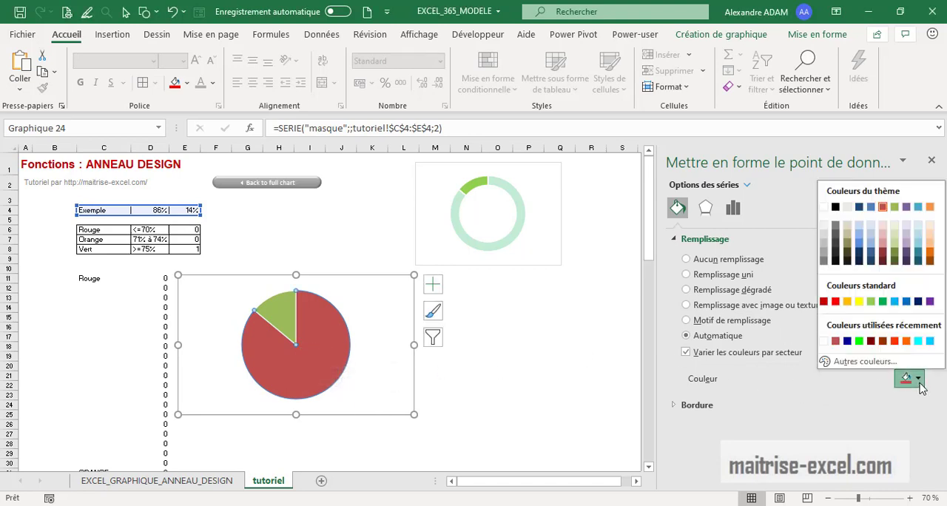
click(742, 277)
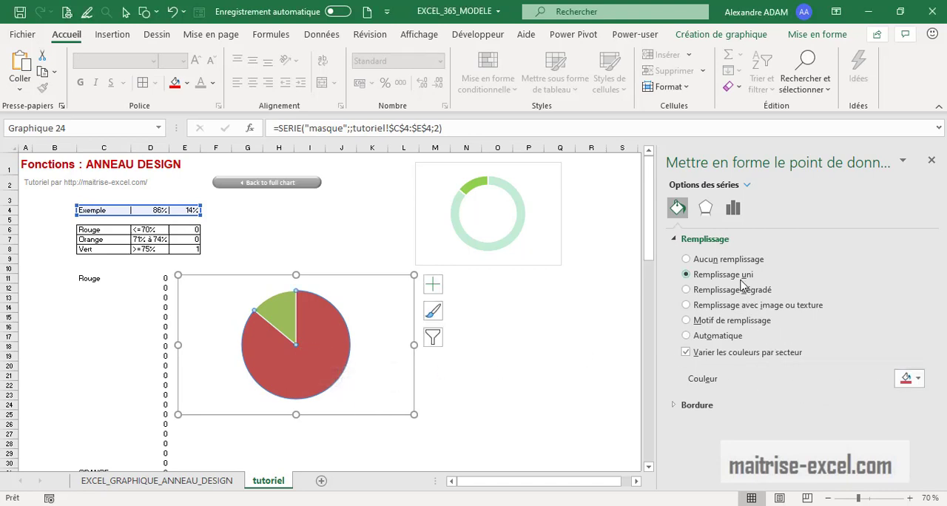
click(911, 378)
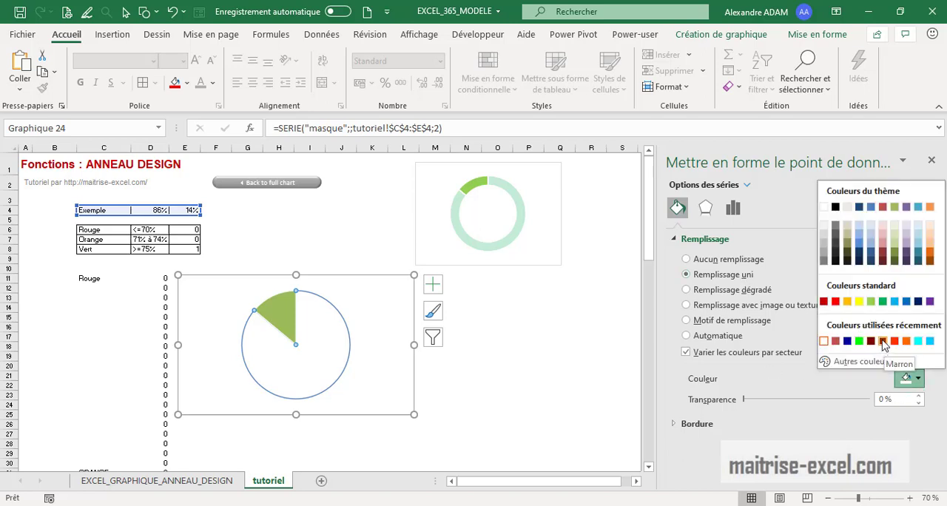
click(824, 341)
drag(744, 399, 795, 407)
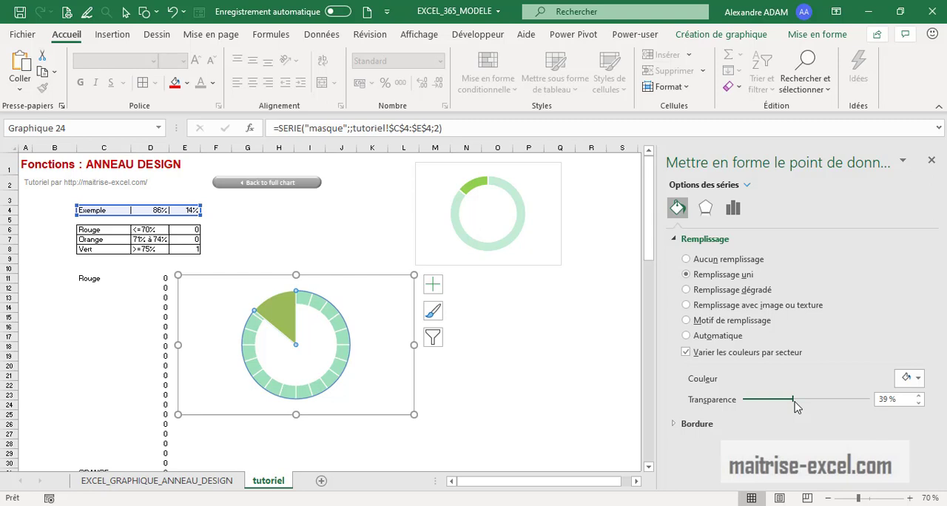
click(560, 396)
click(267, 323)
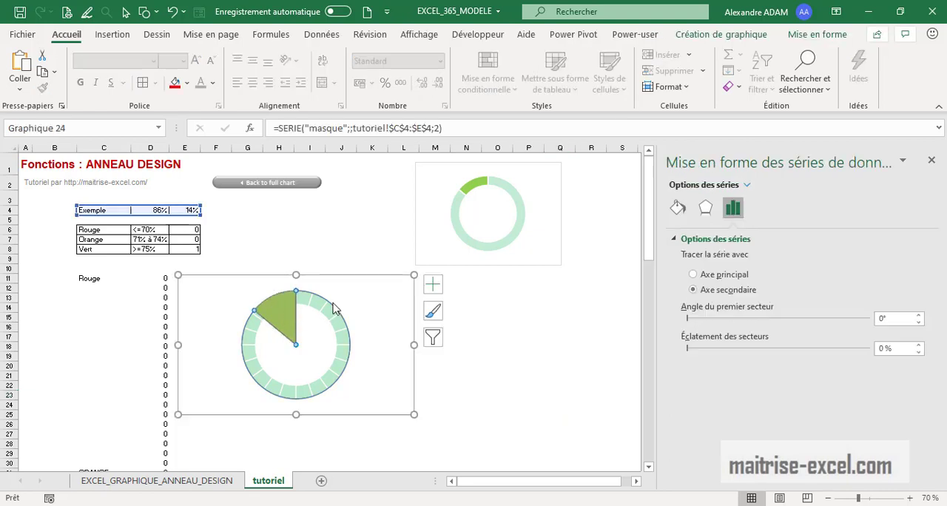
click(678, 208)
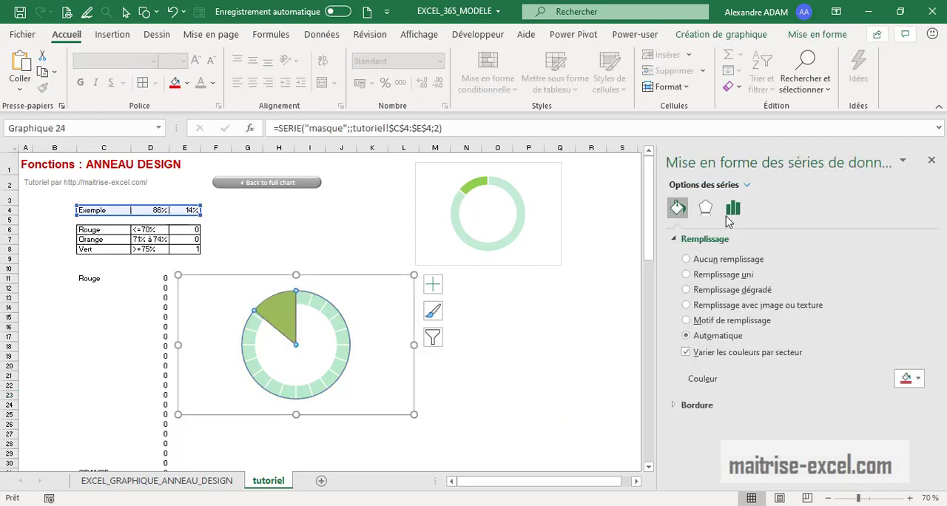
click(714, 264)
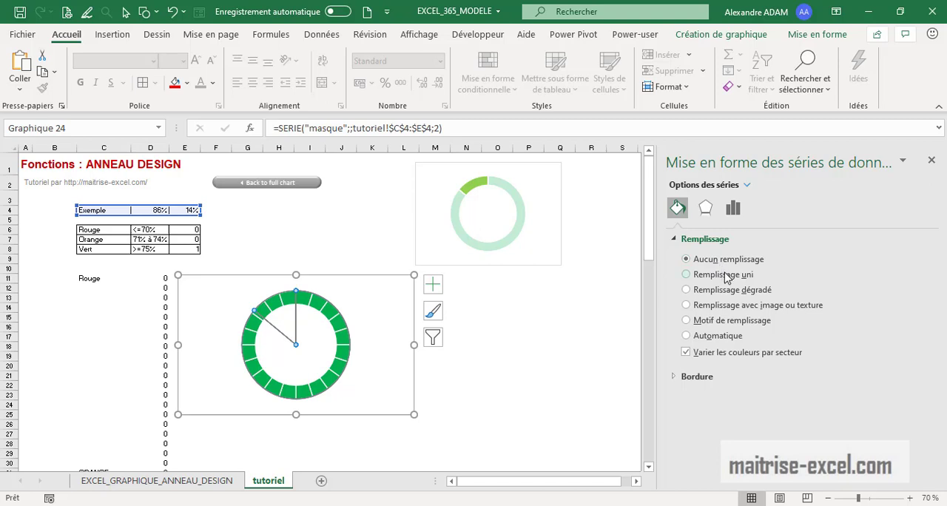
key(ctrl+z)
Remove the fill from the masque pie's smaller slice only
click(275, 305)
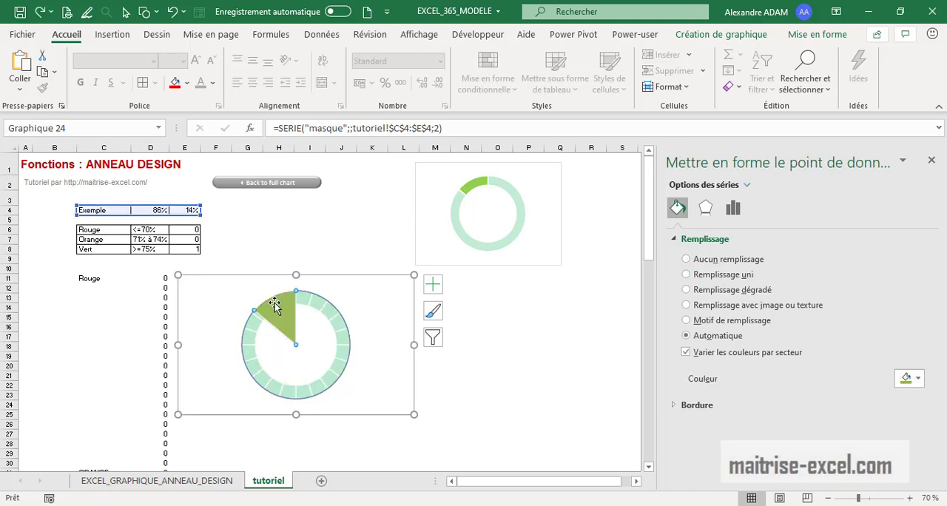
click(703, 264)
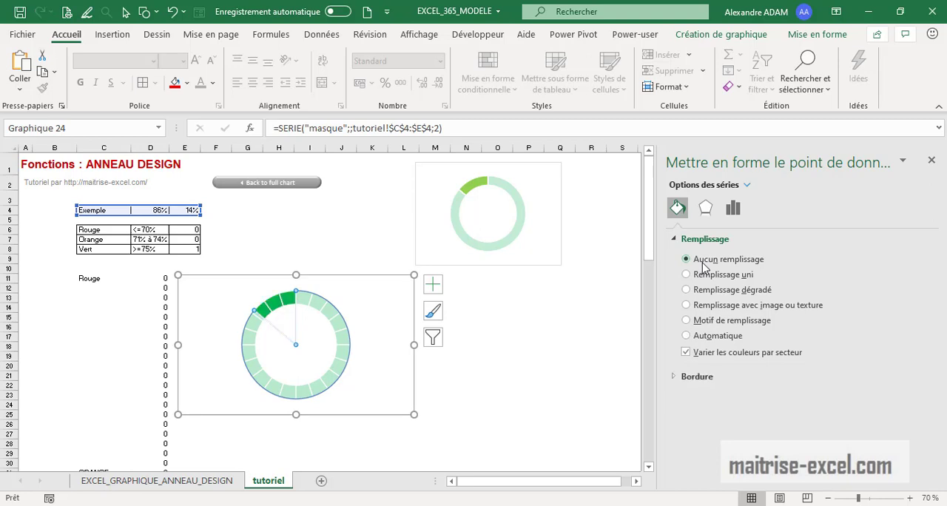
click(540, 366)
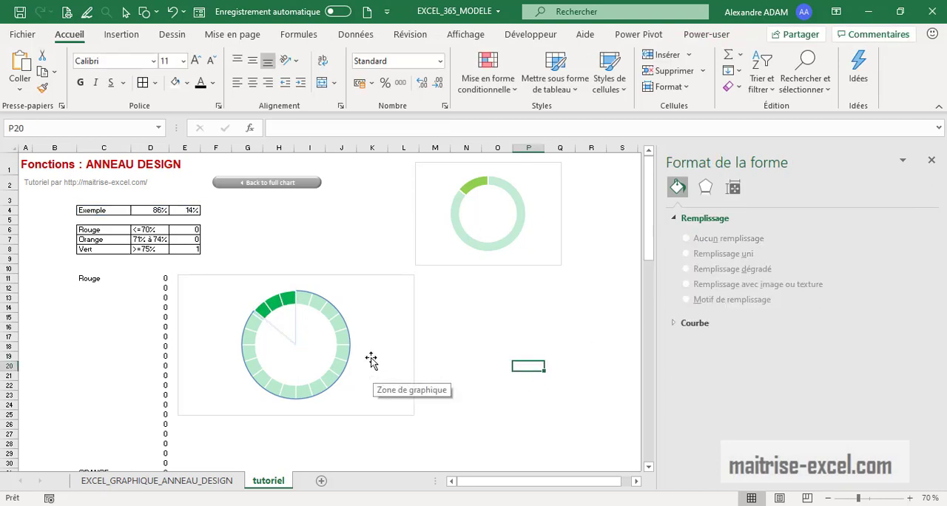
Remove the border line from the whole masque pie series
click(350, 342)
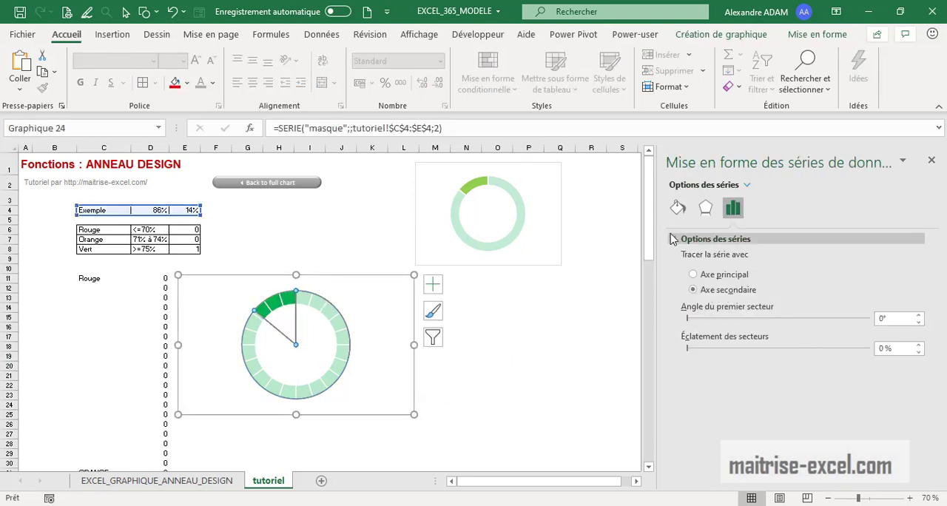
click(678, 207)
click(679, 405)
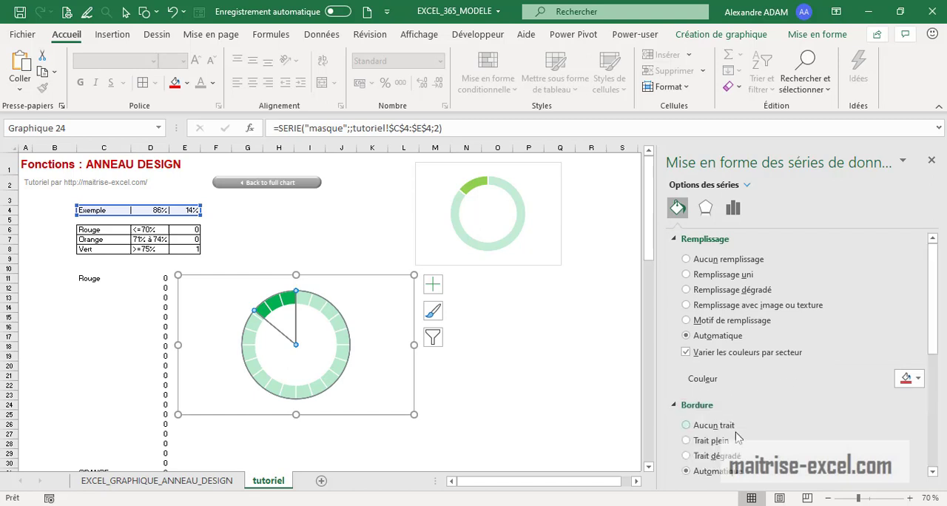
click(717, 429)
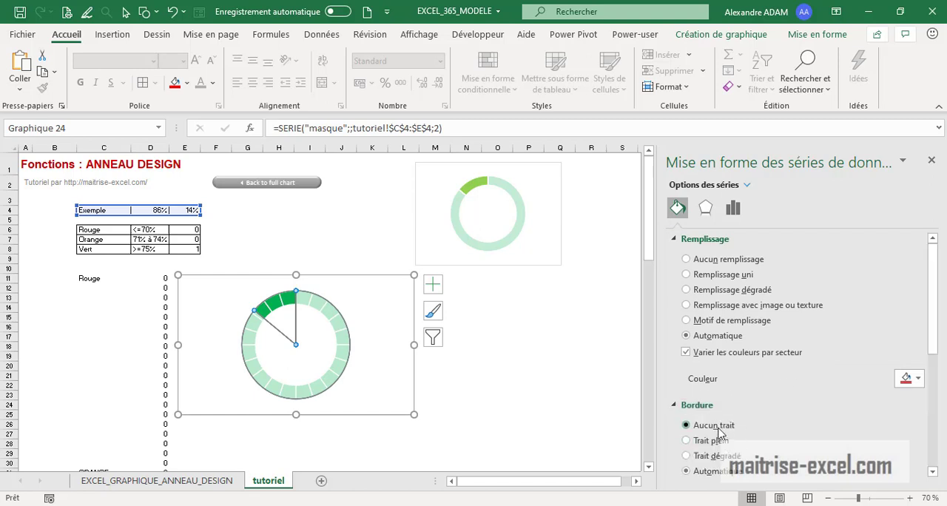
click(573, 388)
click(316, 332)
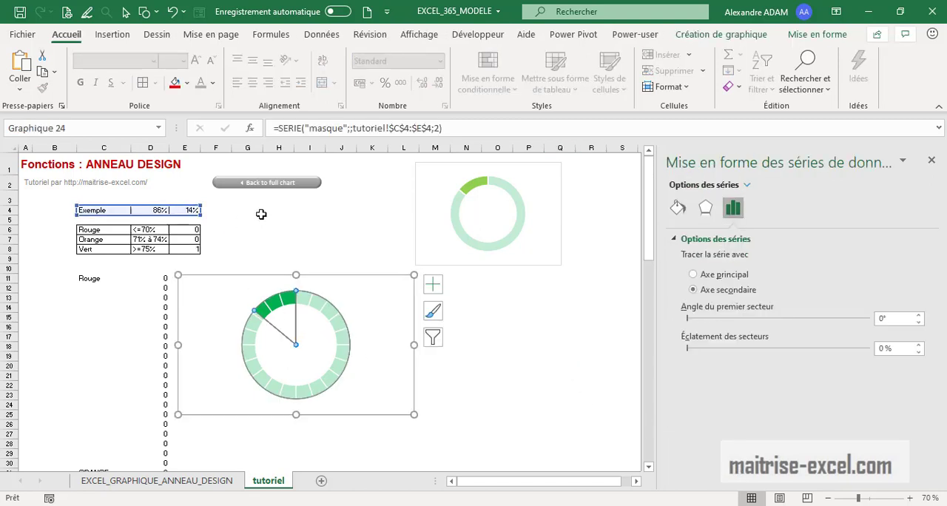
click(340, 239)
Test the chart's colour thresholds by setting the example percentage in D4 to 56%, 72% and finally 89%
click(152, 220)
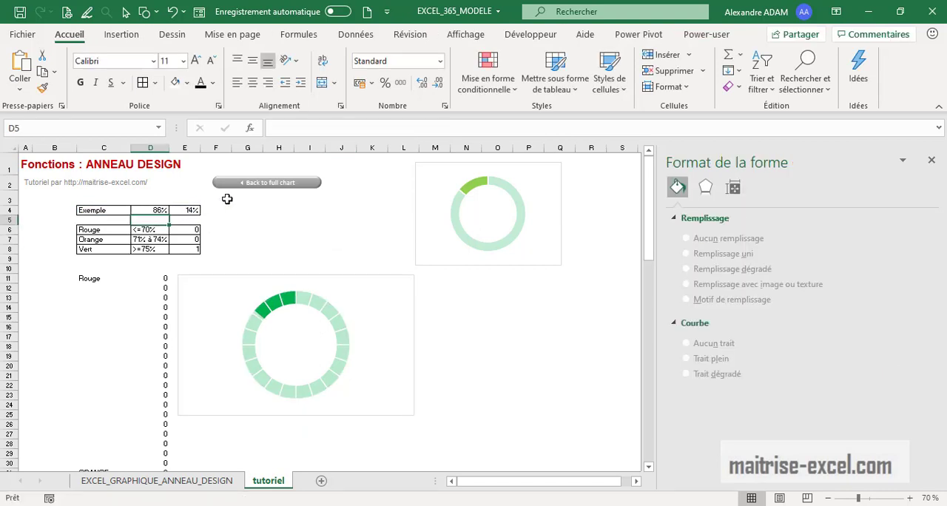
click(162, 211)
text(56)
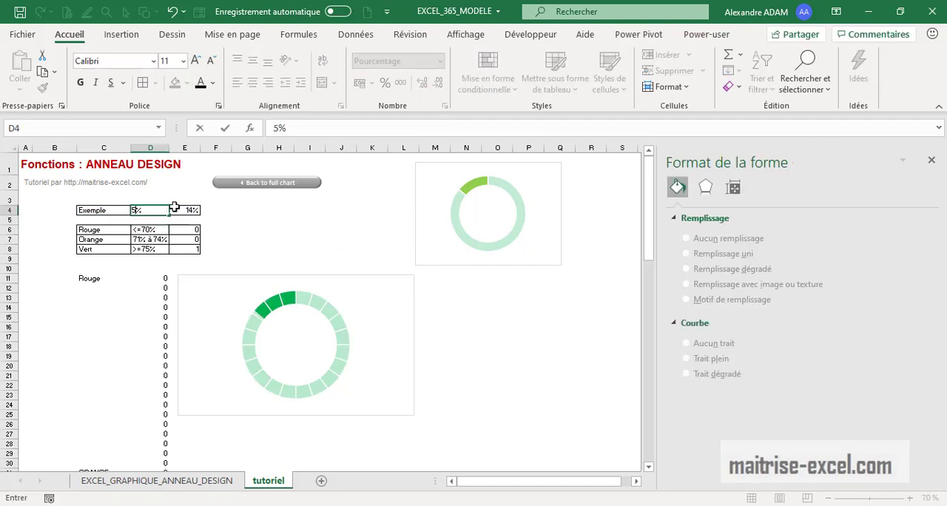
key(Return)
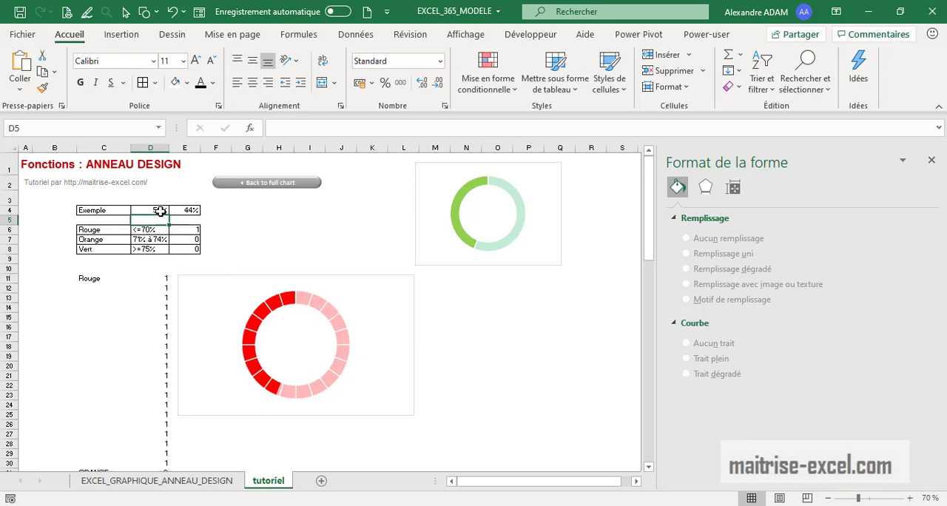
click(162, 211)
text(72)
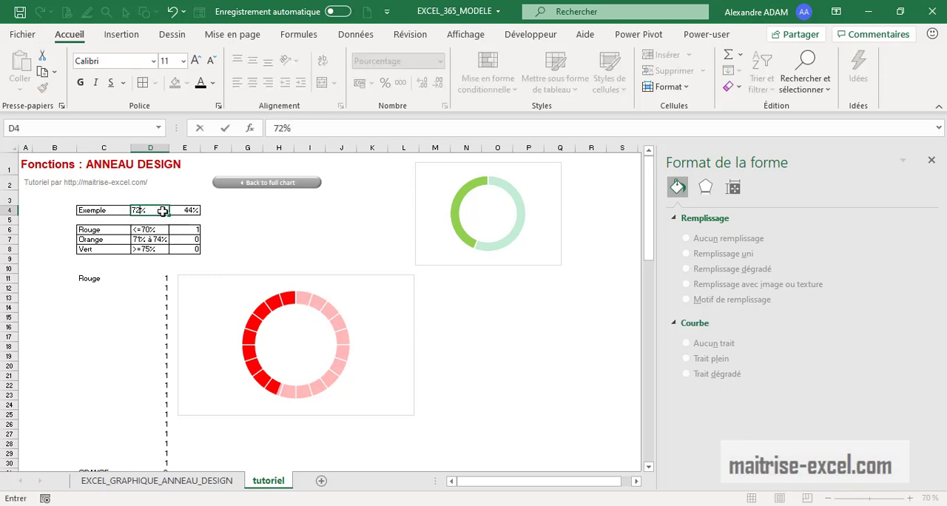
key(Return)
click(162, 211)
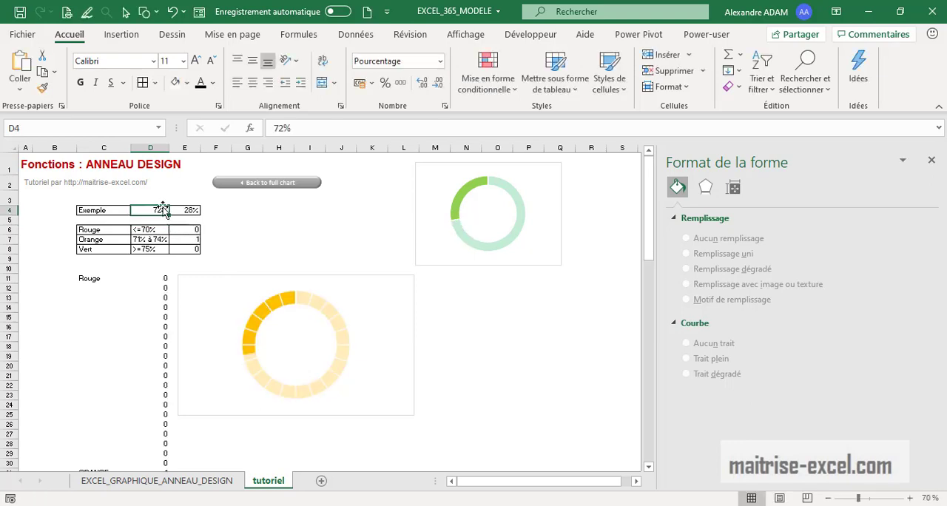
text(89)
key(Return)
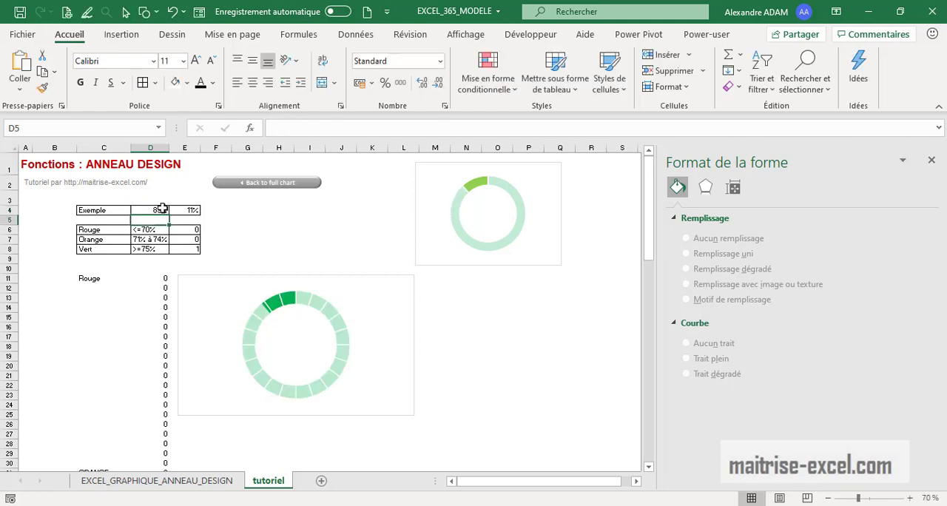
click(528, 423)
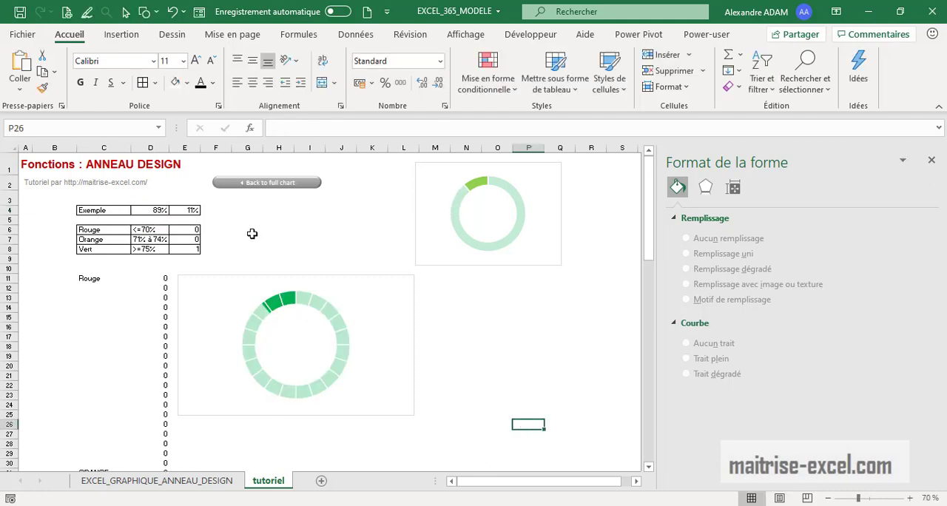
click(124, 35)
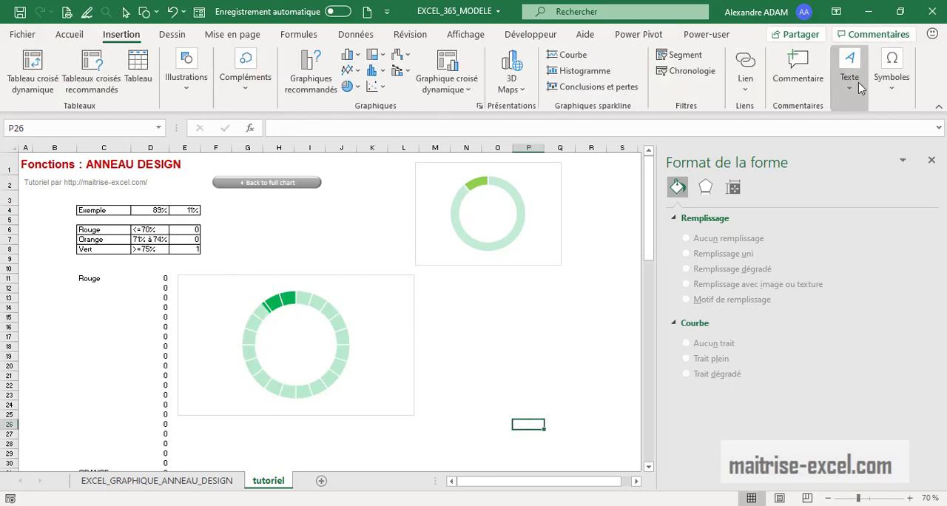
click(855, 89)
click(787, 137)
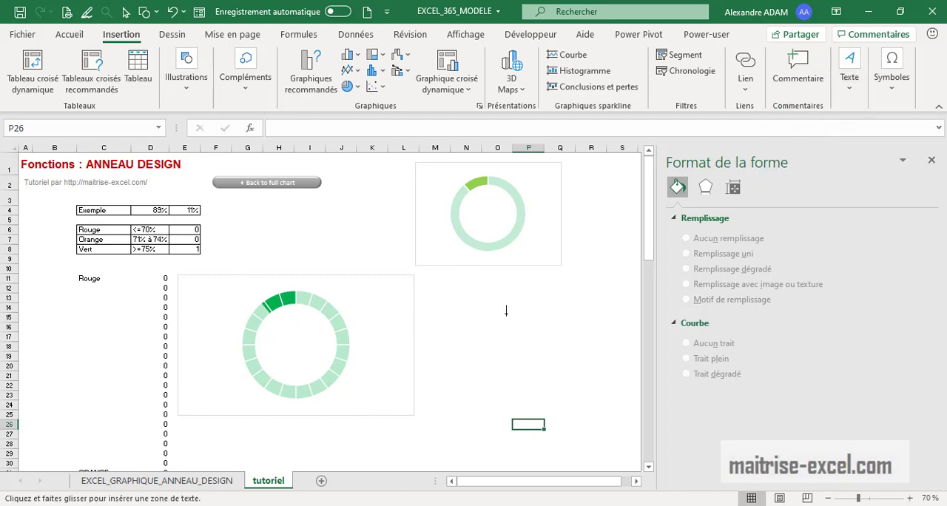
drag(448, 299, 519, 340)
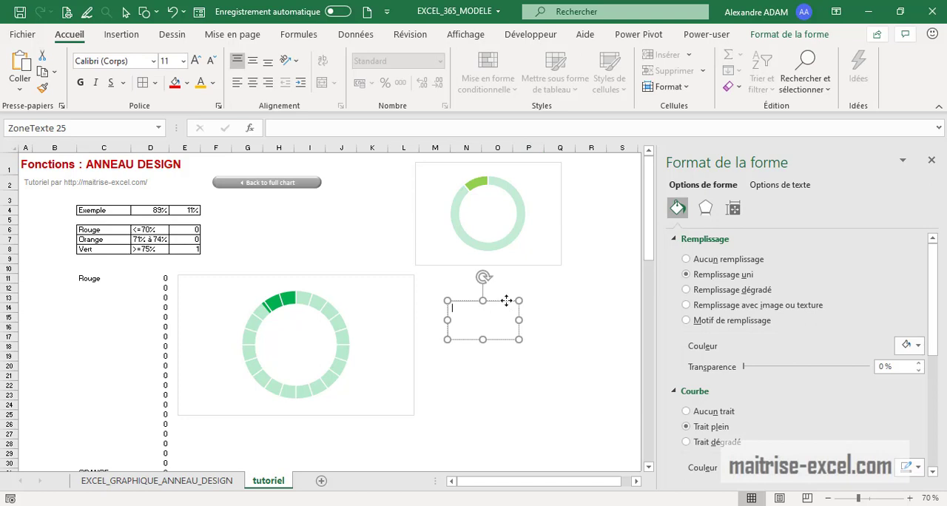
click(528, 424)
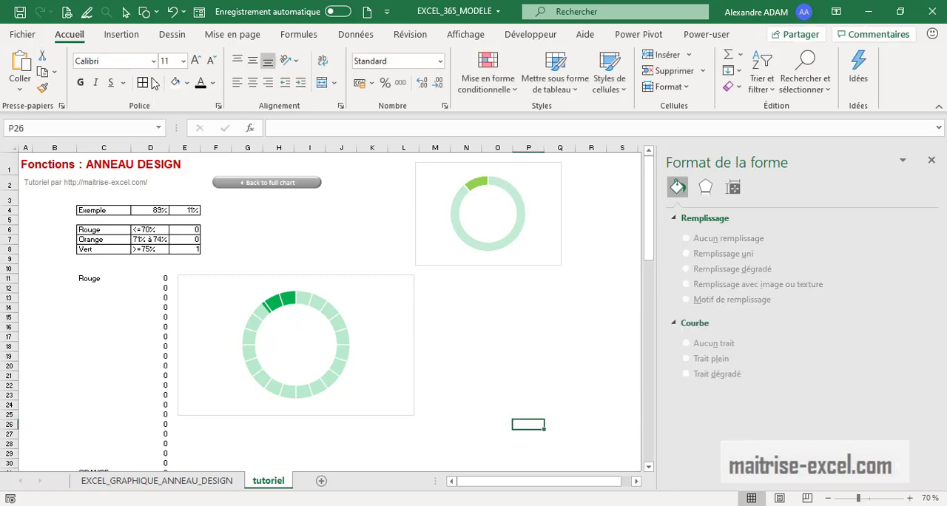
Insert a small text box beside the segmented doughnut chart and link its content to cell D4
click(121, 34)
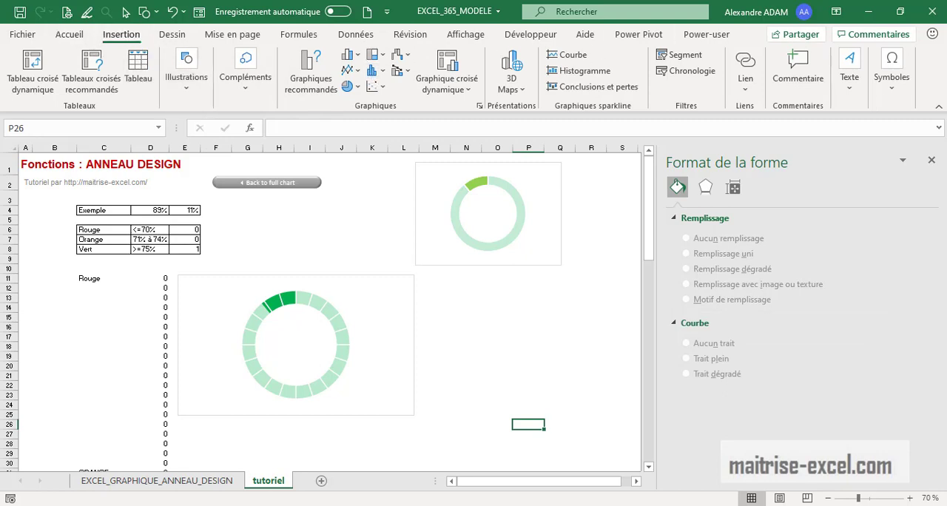
click(849, 80)
click(787, 201)
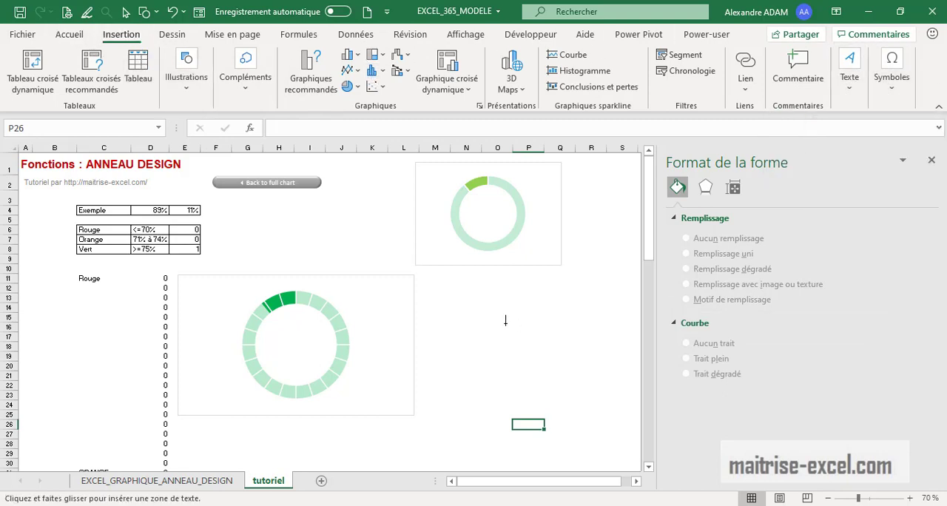
drag(477, 306, 527, 338)
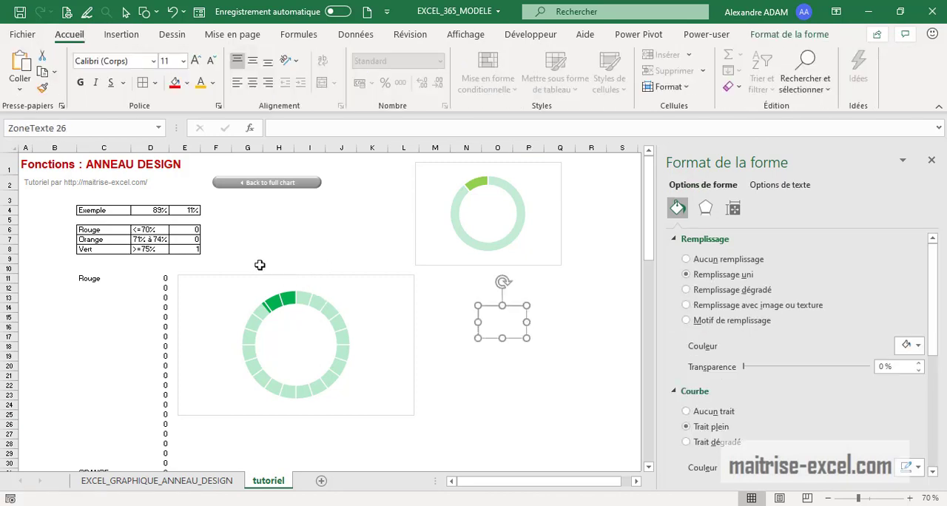
click(274, 128)
text(=)
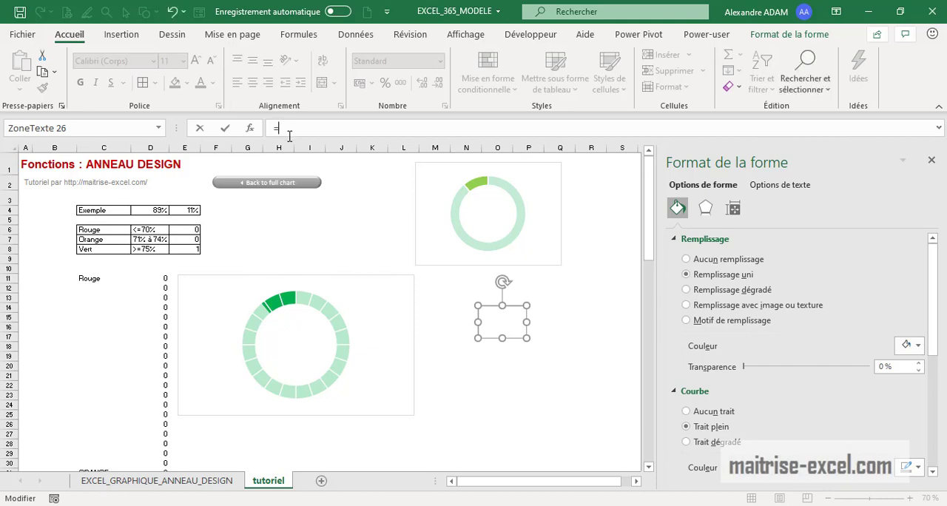
click(167, 210)
key(Return)
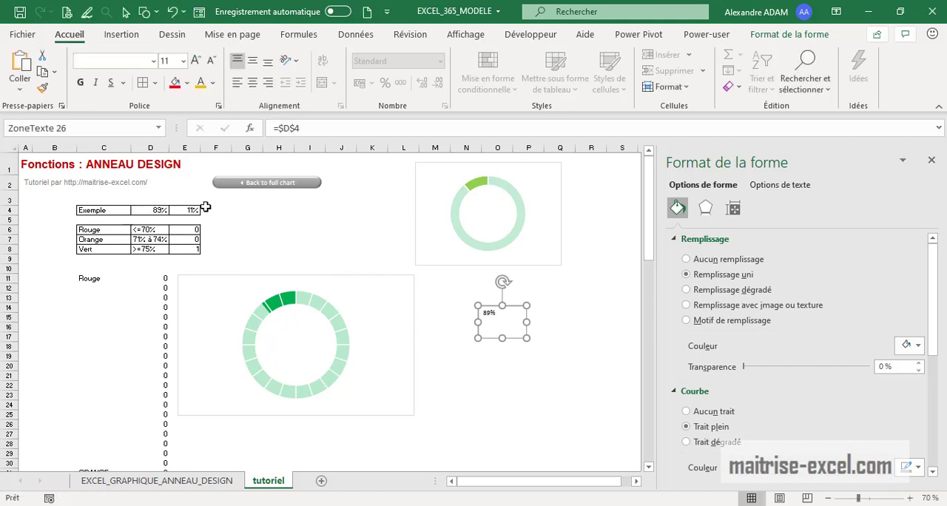
Centre the text box's content vertically and move the box next to the segmented chart's upper right corner
click(252, 60)
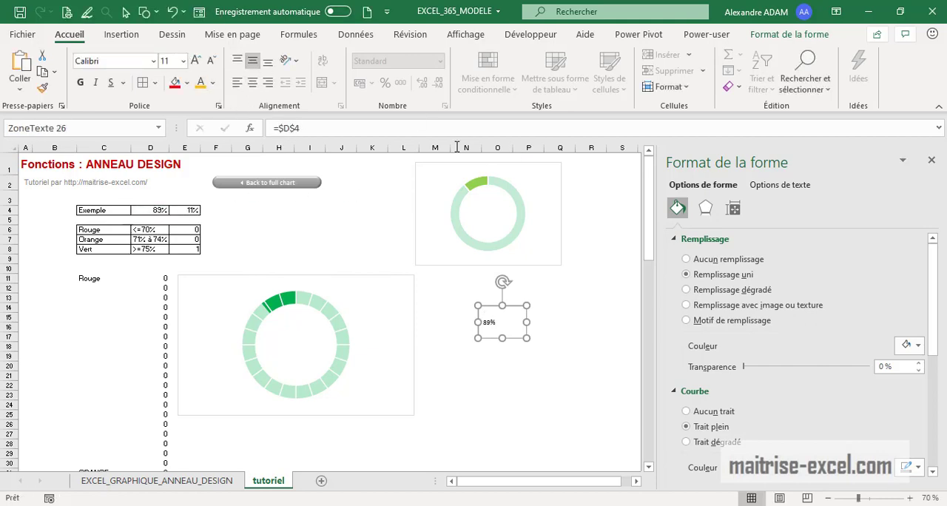
drag(517, 303, 461, 273)
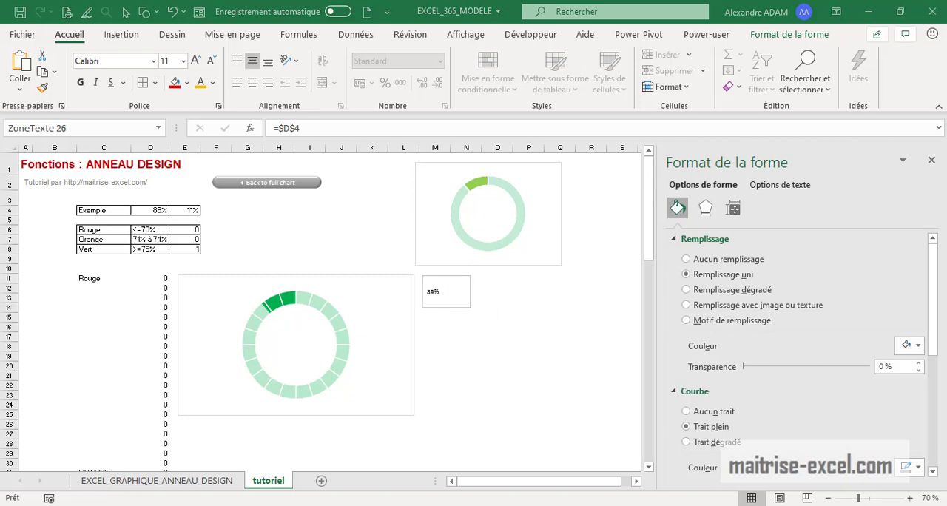
Review the Rouge, Orange and Vert threshold formulas in cells E6 to E8
click(192, 230)
click(194, 240)
click(195, 249)
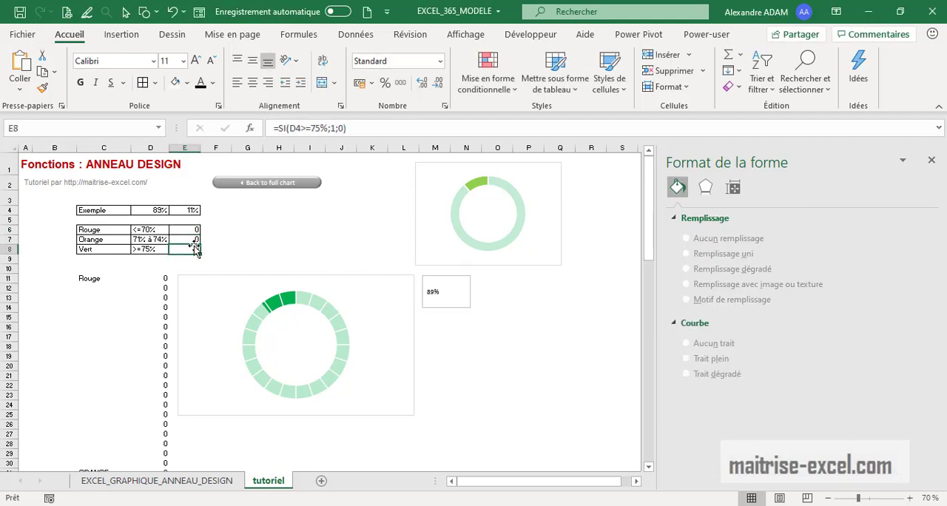
click(282, 302)
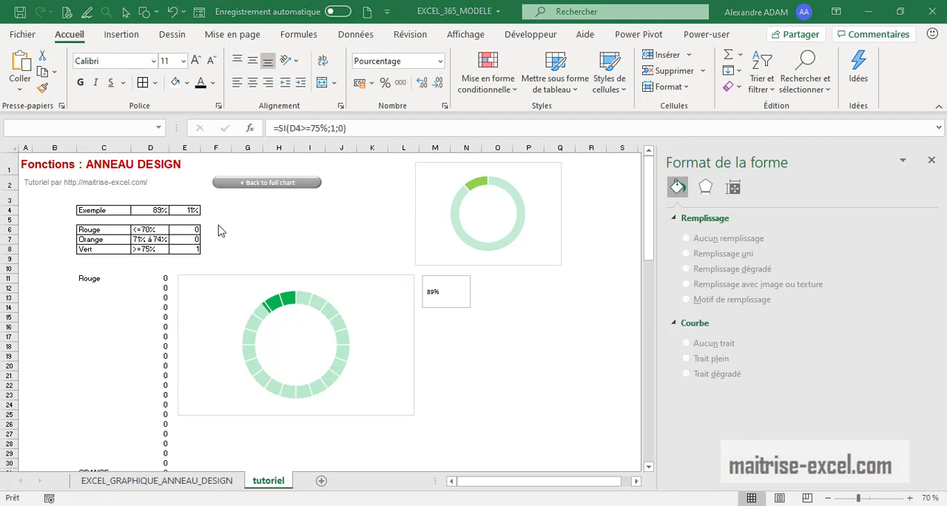
Enter the formula =SI(D4<70%;D4;"") in cell F6 for the Rouge threshold
key(Escape)
click(219, 230)
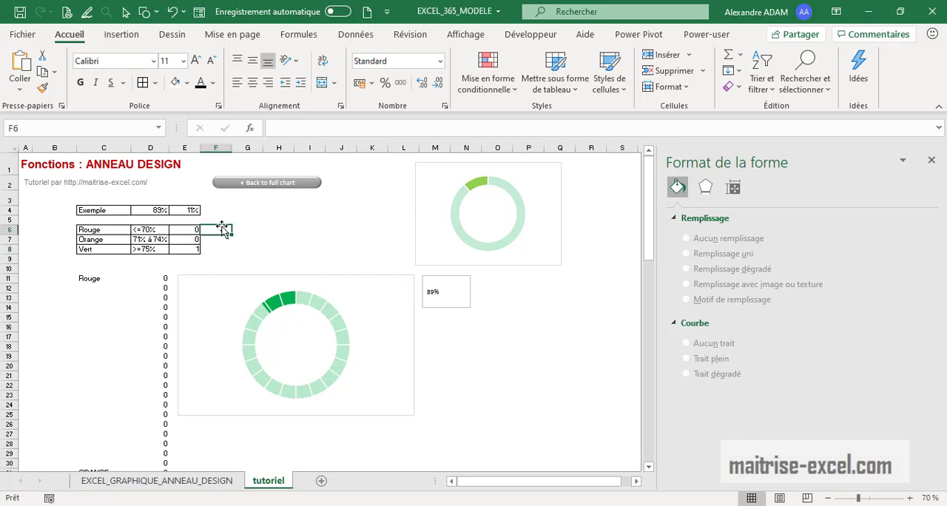
text(=SI)
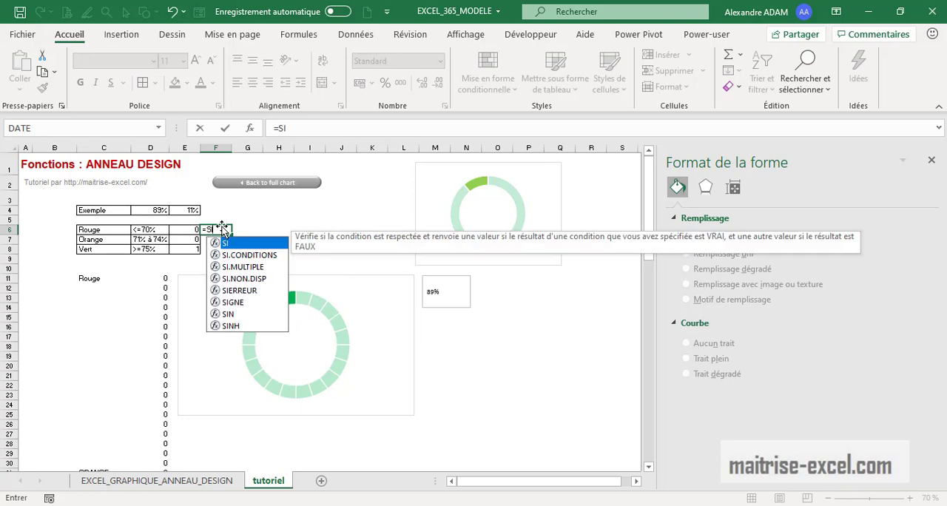
text(()
click(154, 211)
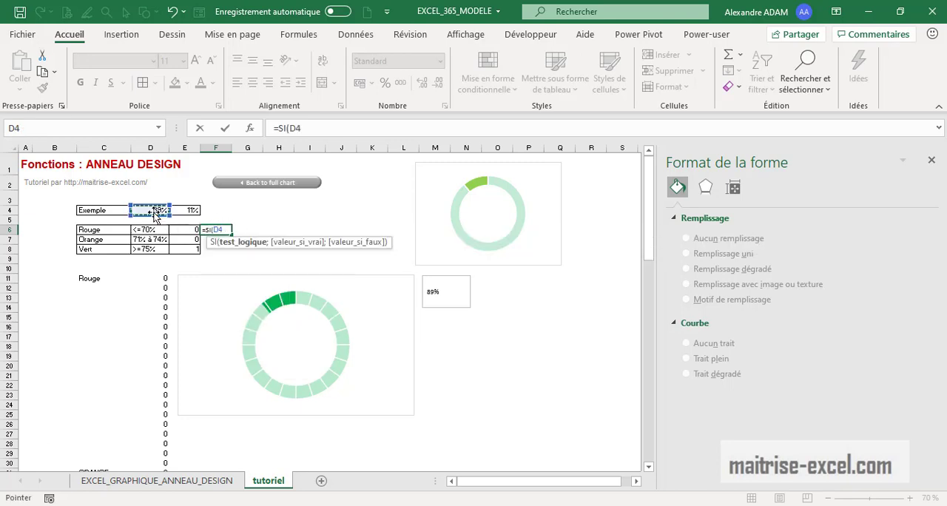
text(<)
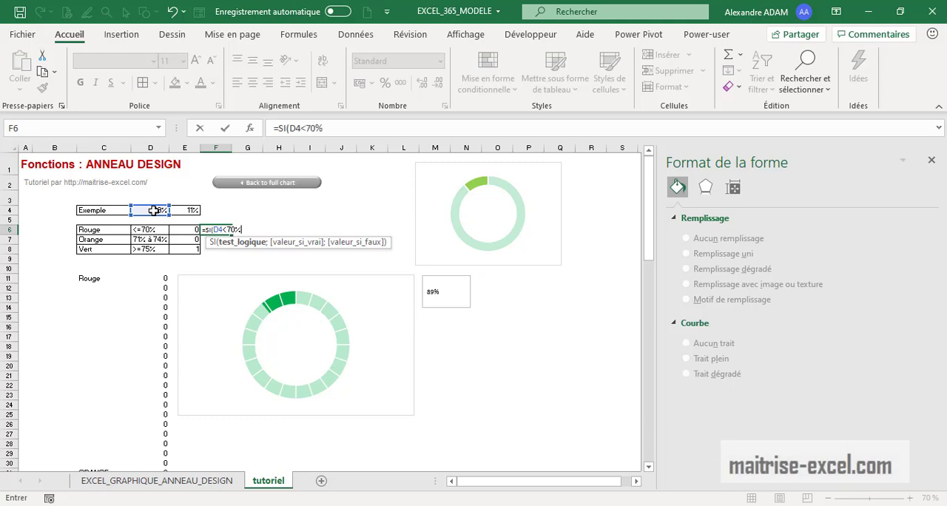
text(70%;)
click(154, 210)
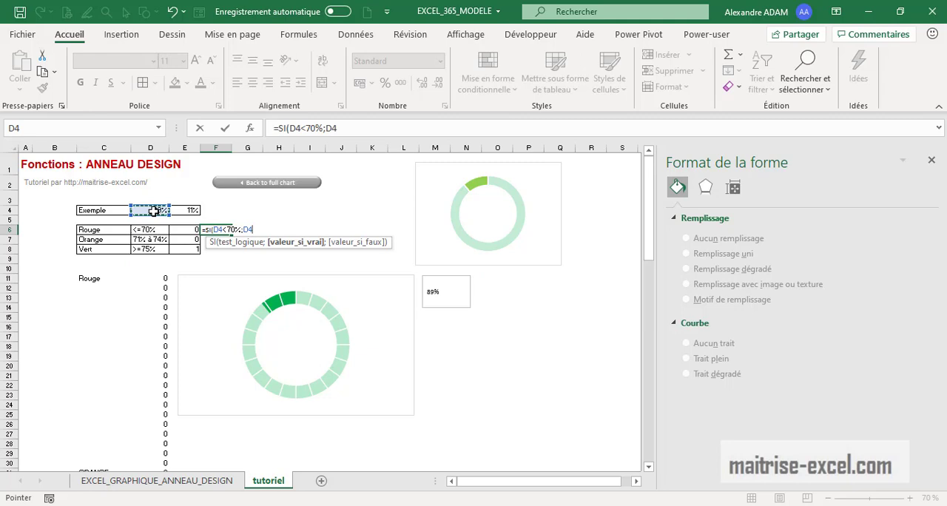
text(;)
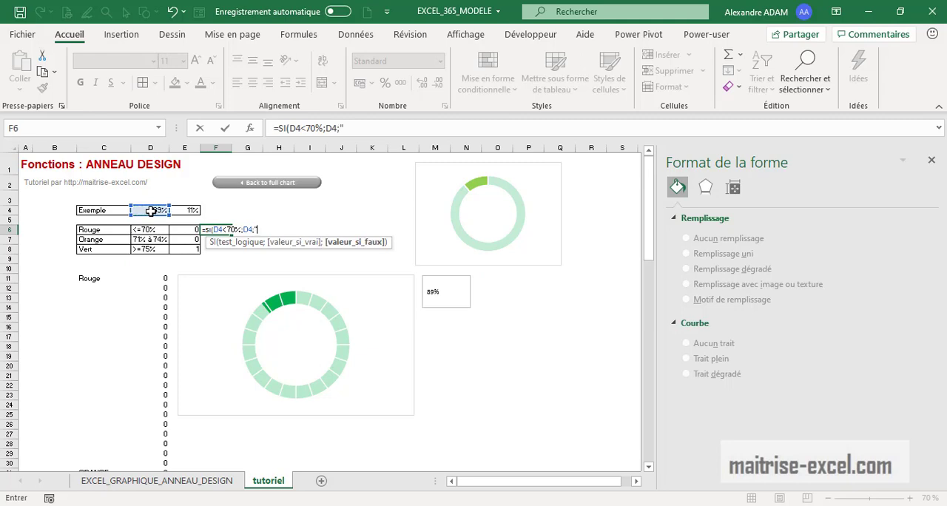
text(""))
key(Return)
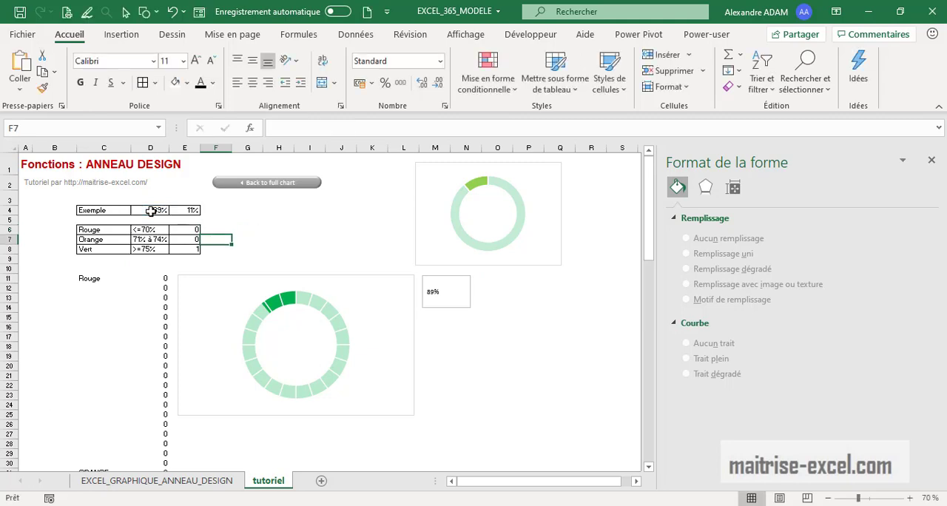
click(222, 230)
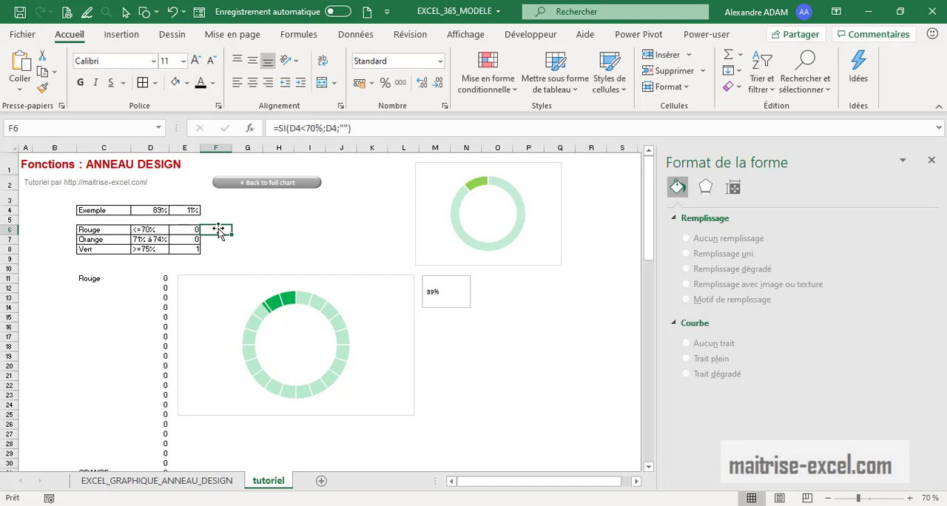
Copy the Orange formula from E7 into F7 and adapt it to =SI(ET(D4>=71%;D4<=74%);D4;"")
click(219, 239)
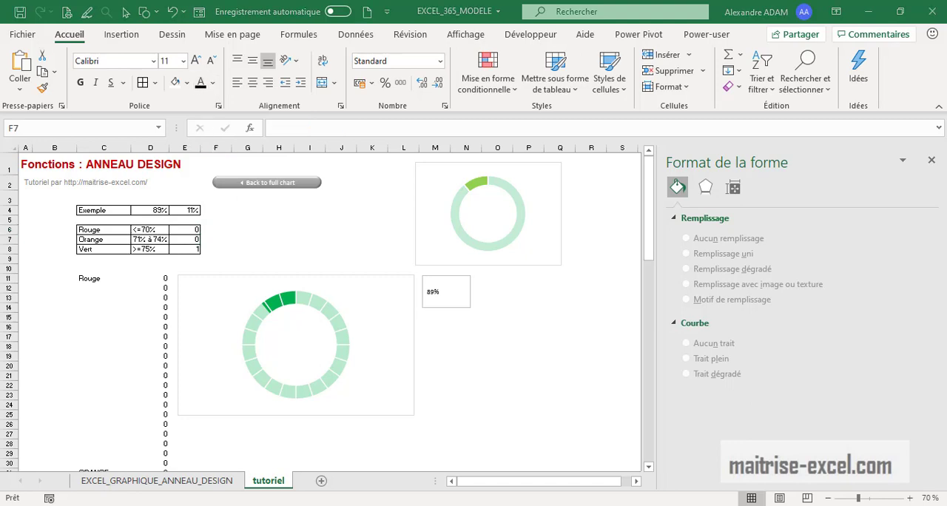
click(182, 239)
drag(420, 129, 226, 131)
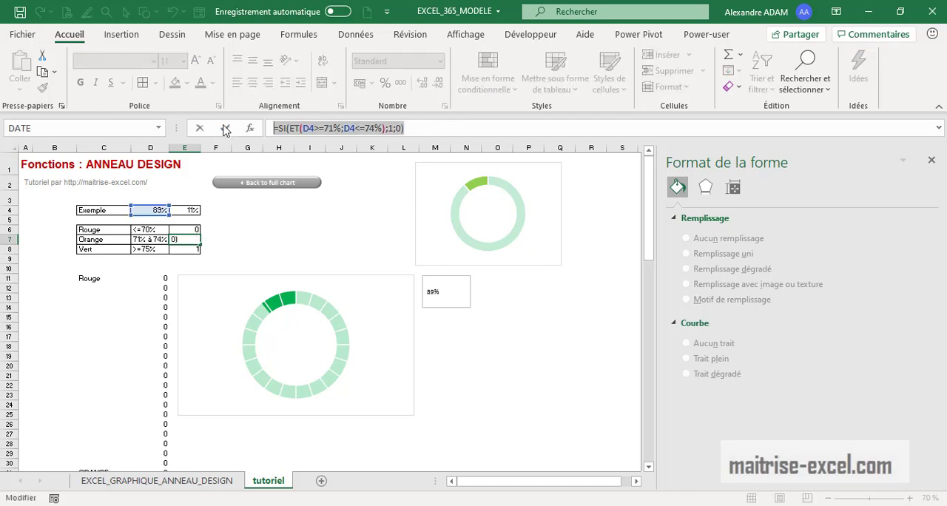
click(229, 131)
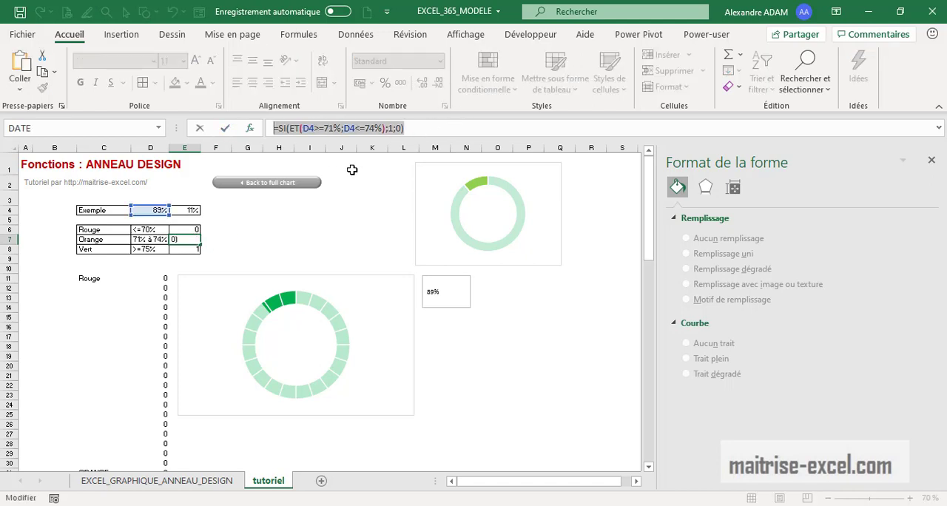
click(219, 238)
key(ctrl+v)
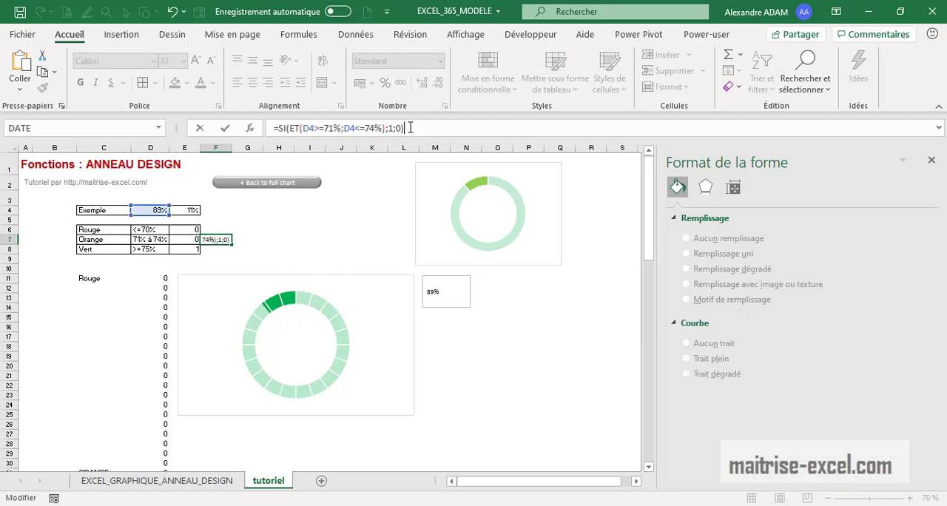
click(397, 127)
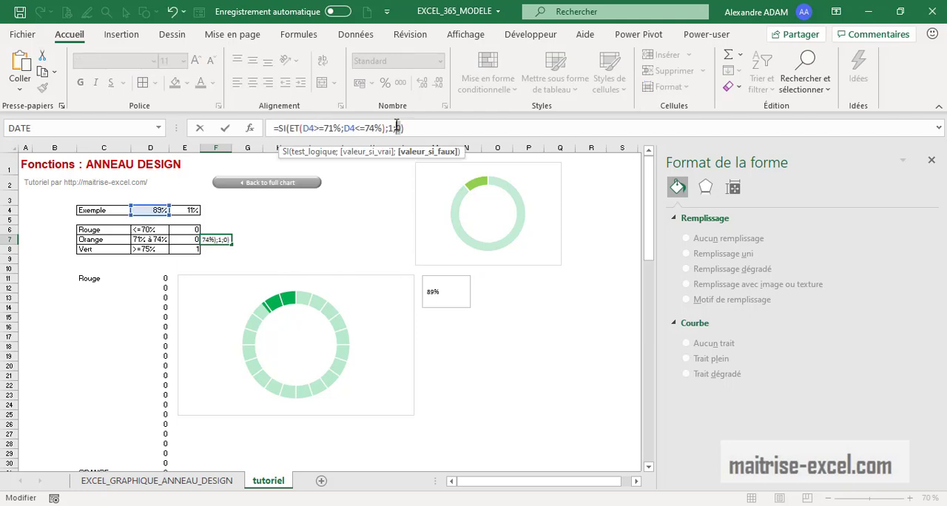
drag(394, 128, 387, 129)
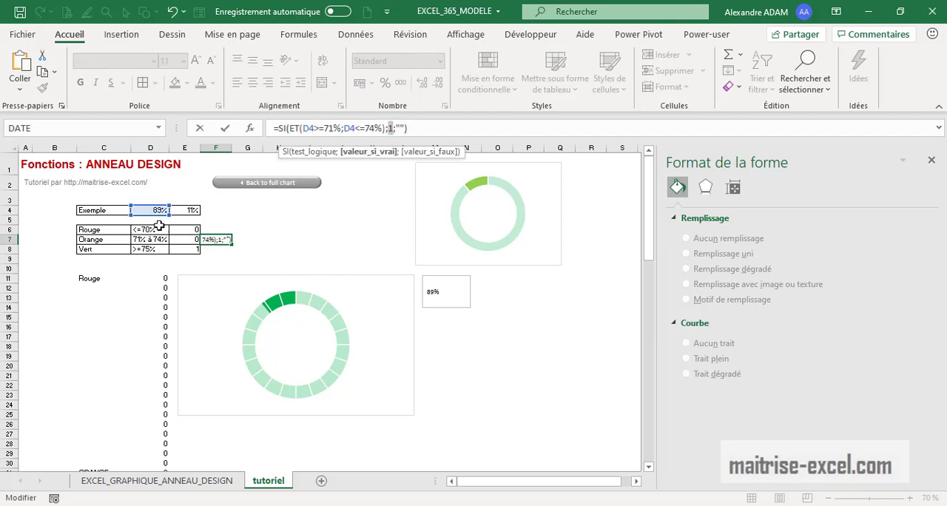
click(158, 210)
key(Return)
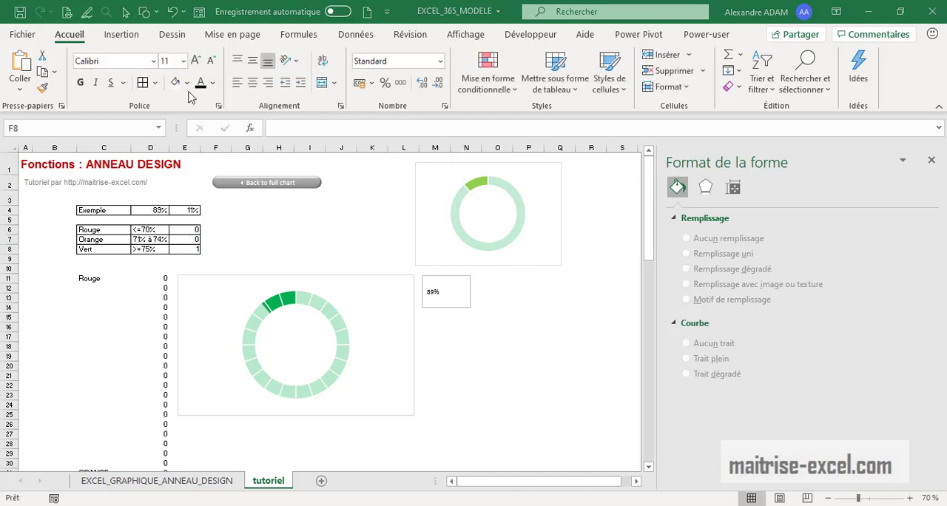
Copy the Vert formula from E8 into F8 and adapt it to =SI(D4>=75%;D4;0)
click(185, 249)
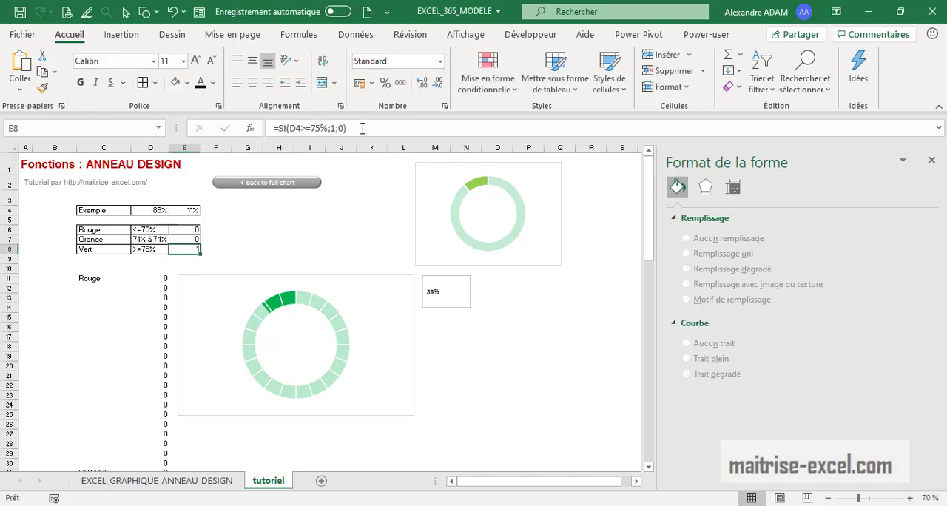
drag(363, 128, 268, 131)
key(ctrl+c)
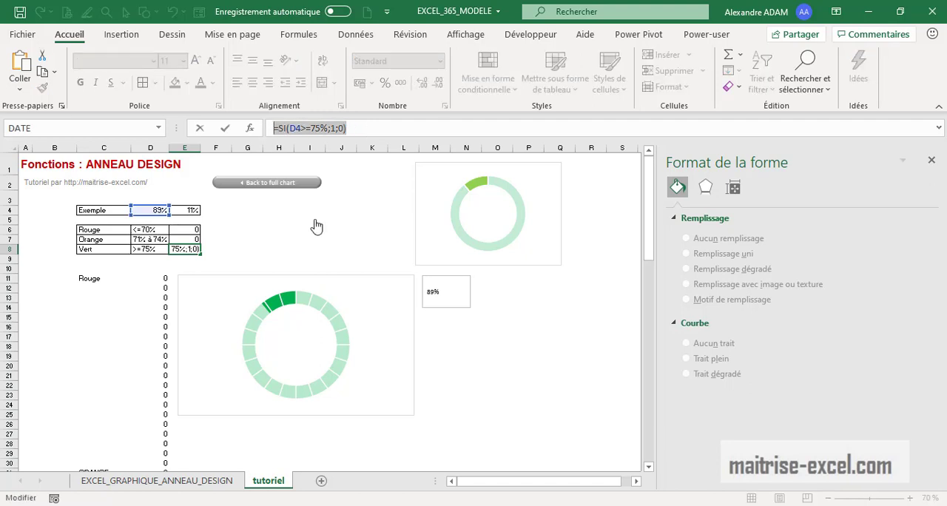
key(Escape)
click(217, 250)
click(303, 124)
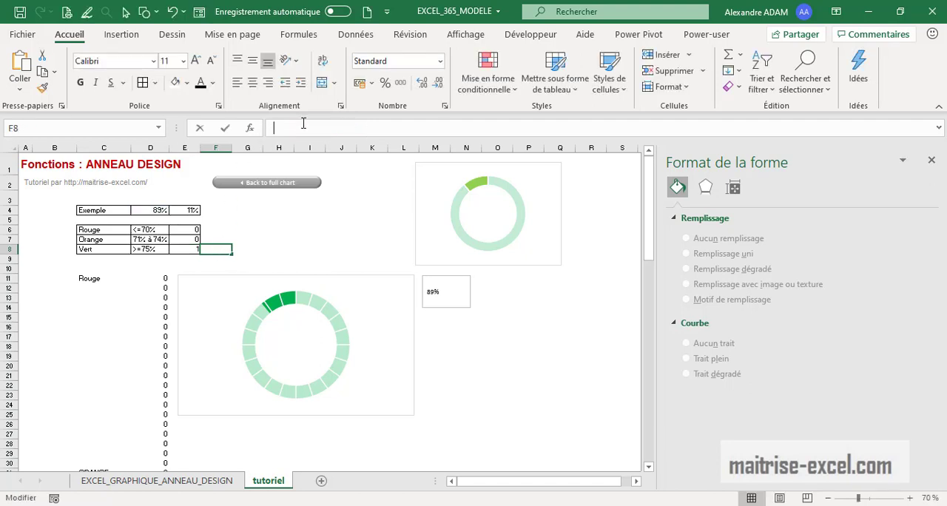
key(ctrl+v)
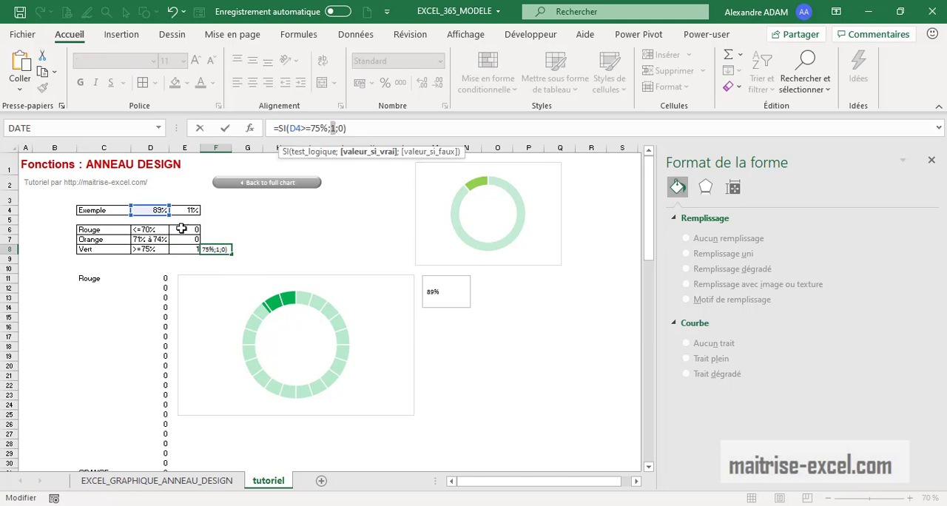
click(151, 210)
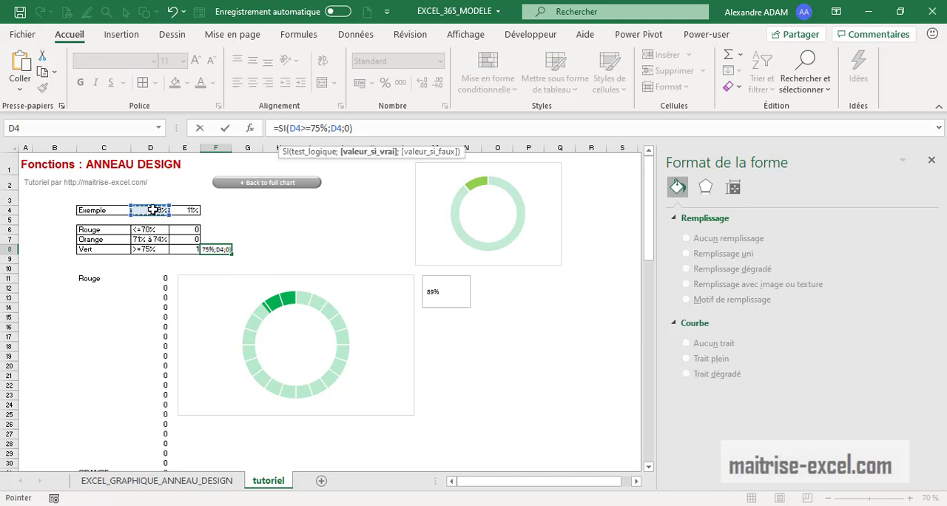
key(Return)
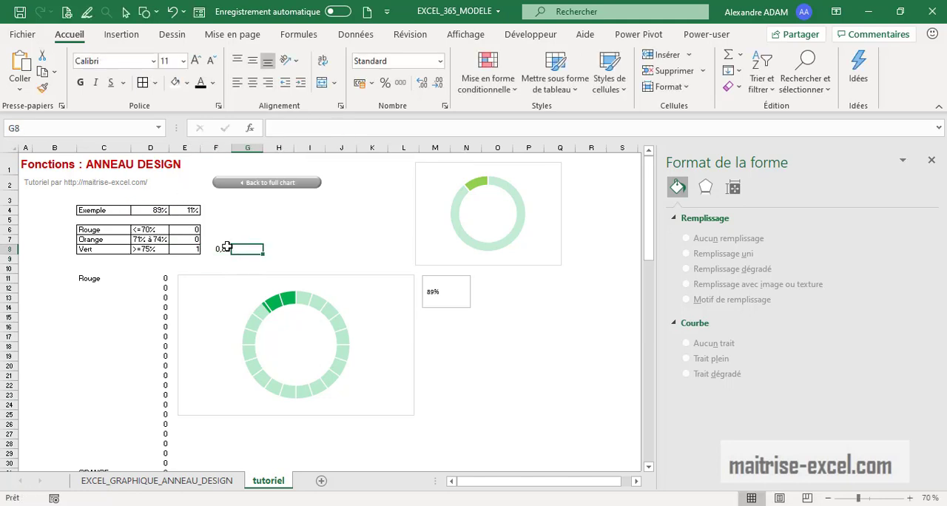
Format cell F8 as a percentage and add borders to cells F6 to F8
click(223, 250)
click(384, 83)
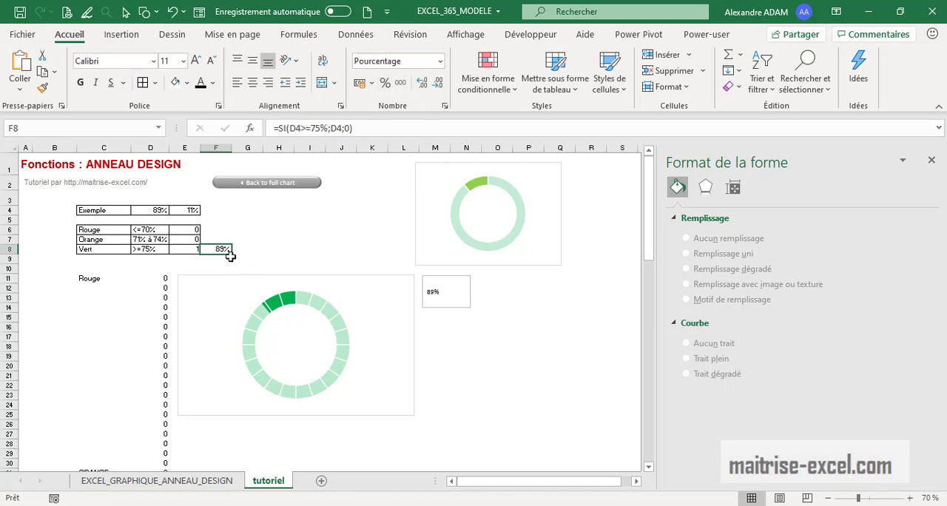
drag(231, 253, 226, 229)
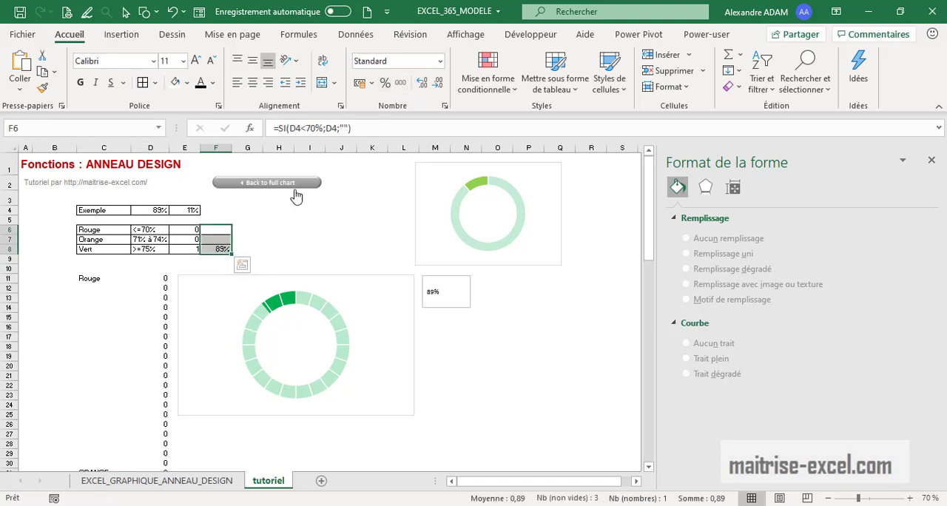
click(307, 242)
drag(442, 303, 459, 396)
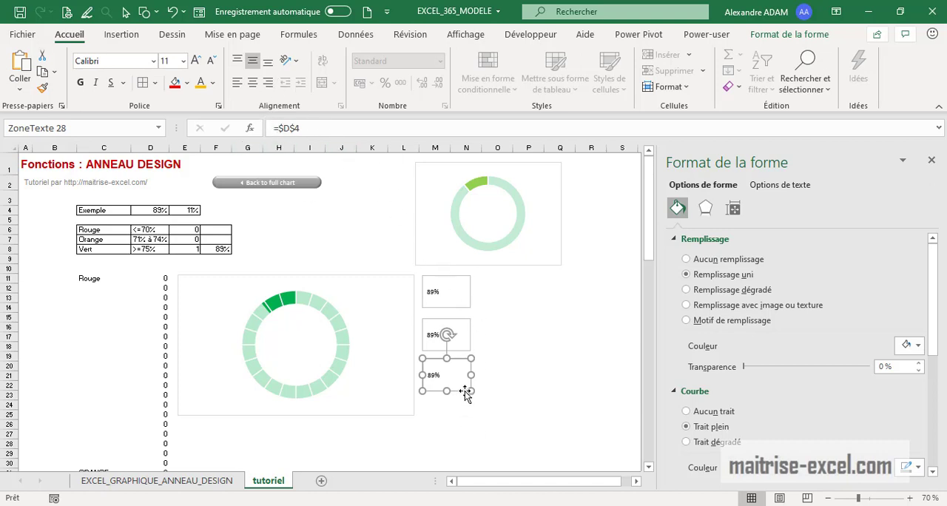
key(Delete)
click(450, 335)
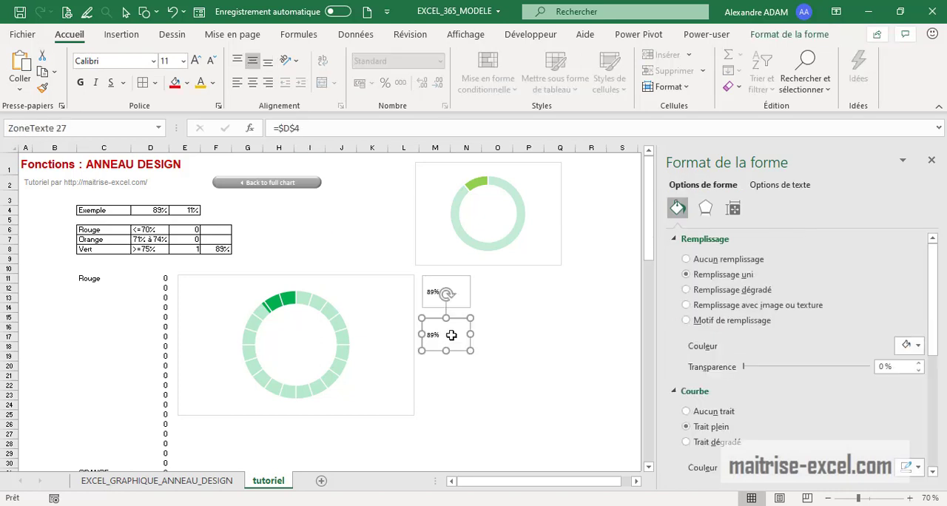
key(Delete)
Centre the linked text box's content horizontally and enlarge its font to size 24
click(451, 307)
click(252, 82)
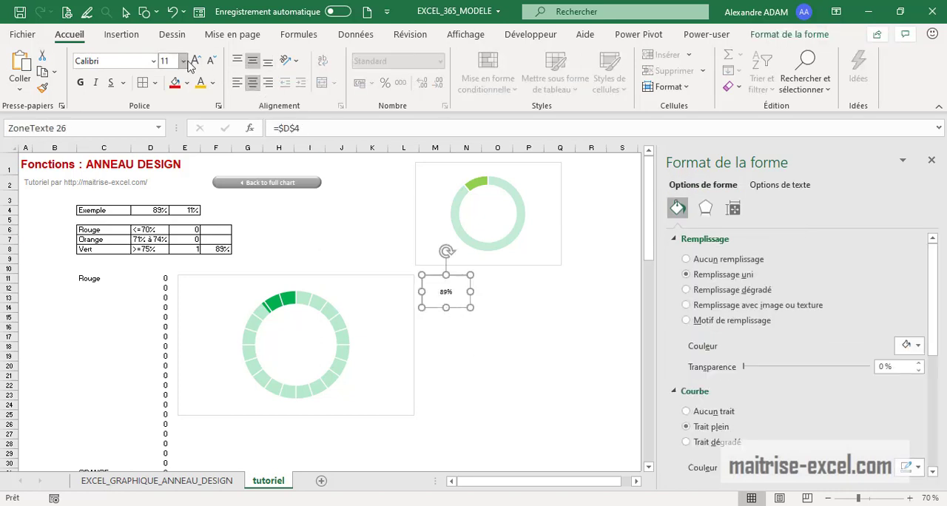
click(195, 60)
click(196, 60)
click(196, 61)
click(195, 61)
click(195, 61)
click(196, 61)
click(195, 60)
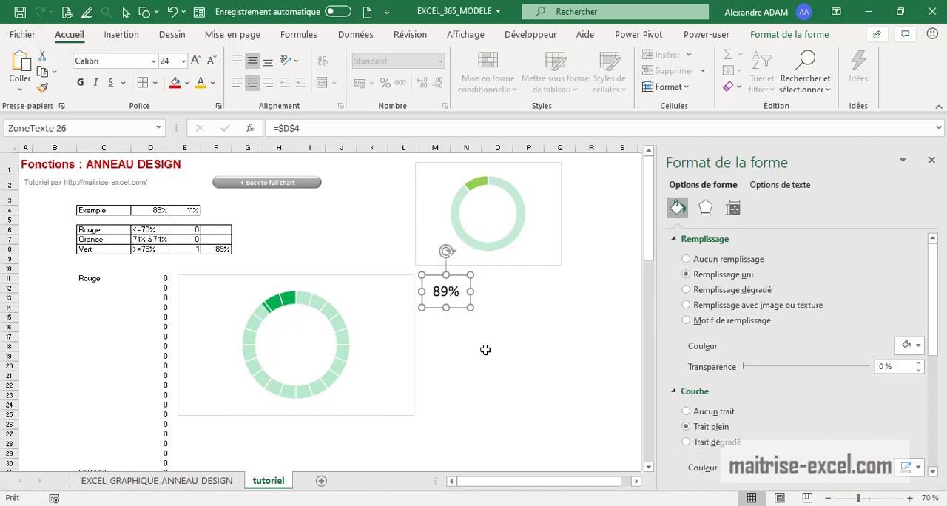
Place two copies of the text box below the original and link the lowest copy to cell F8
drag(460, 308, 466, 392)
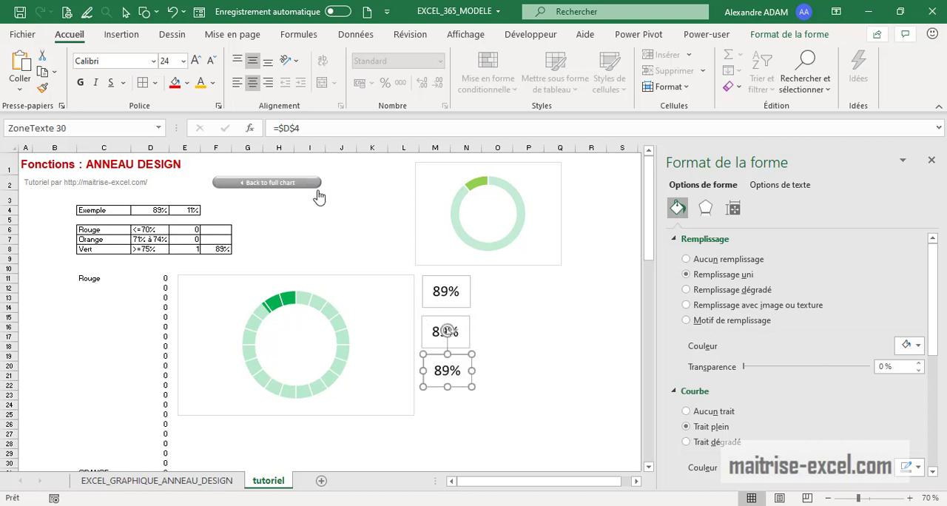
drag(308, 130, 249, 120)
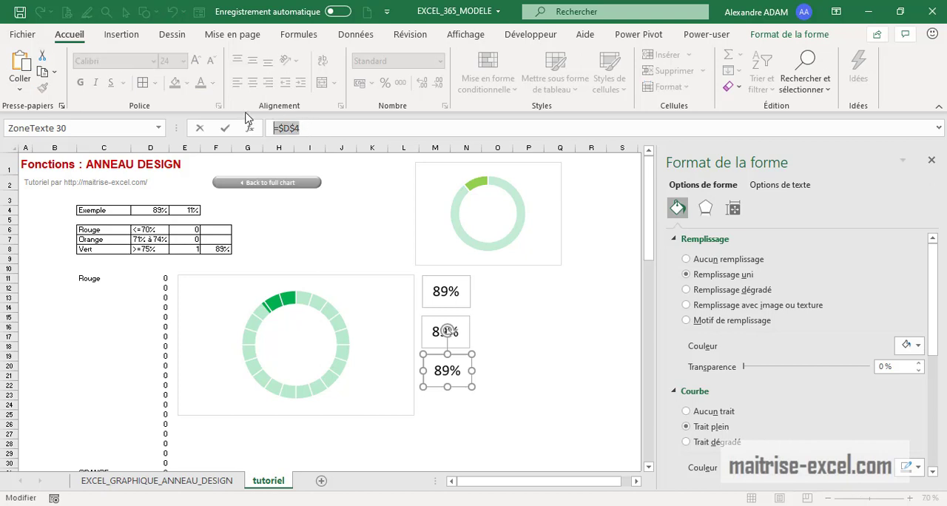
click(224, 250)
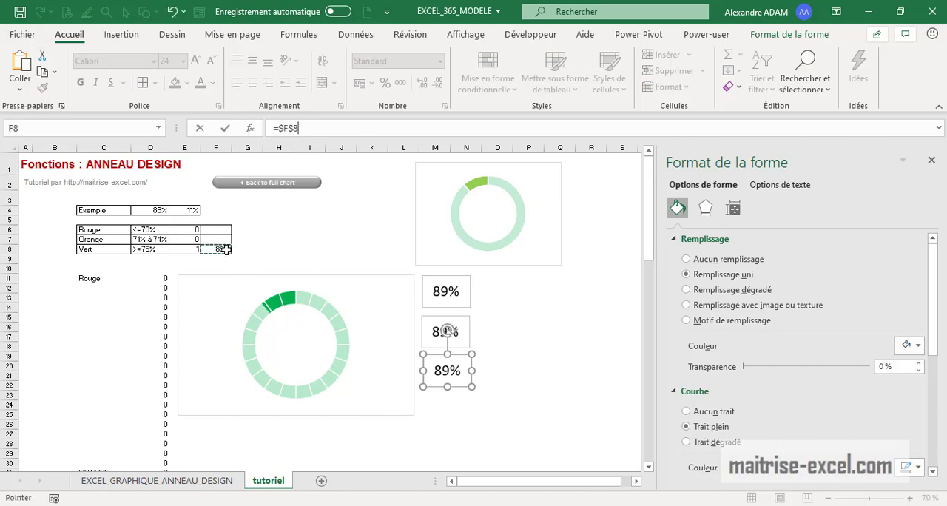
key(Return)
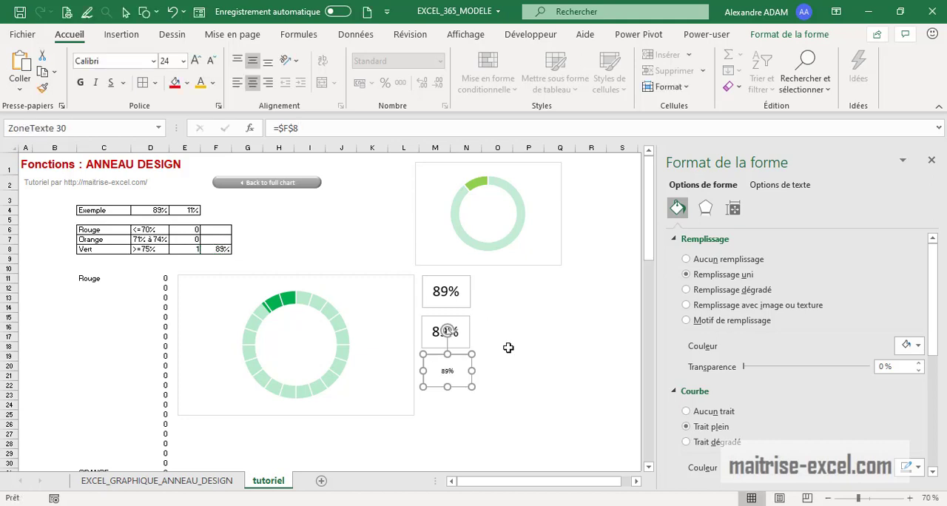
Link the middle text box to cell F7 instead of D4
click(464, 343)
drag(310, 131, 248, 125)
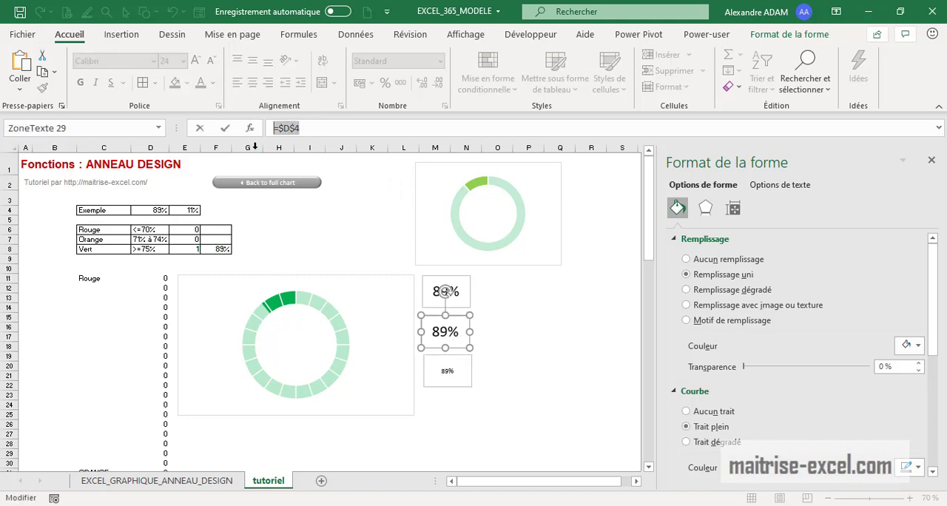
text(=)
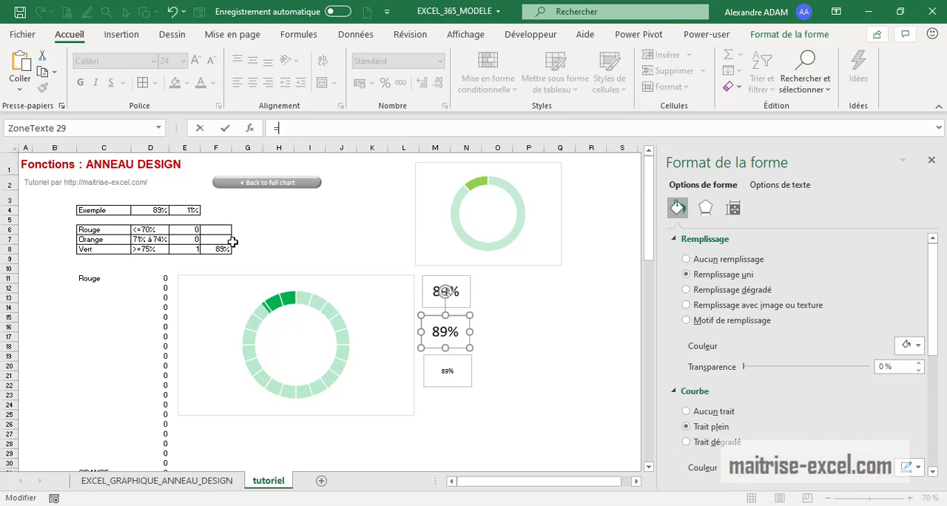
click(228, 237)
key(Return)
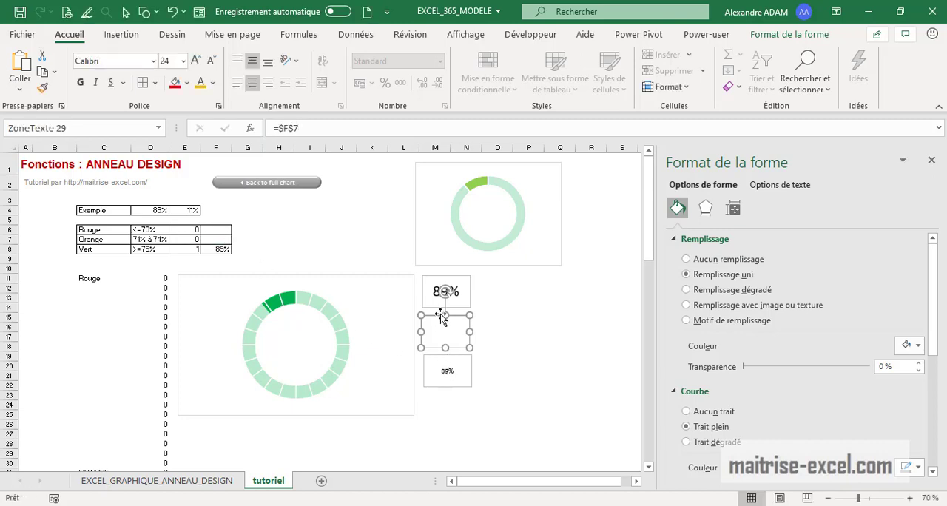
Link the uppermost text box to cell F6 and set its font colour to red
click(459, 298)
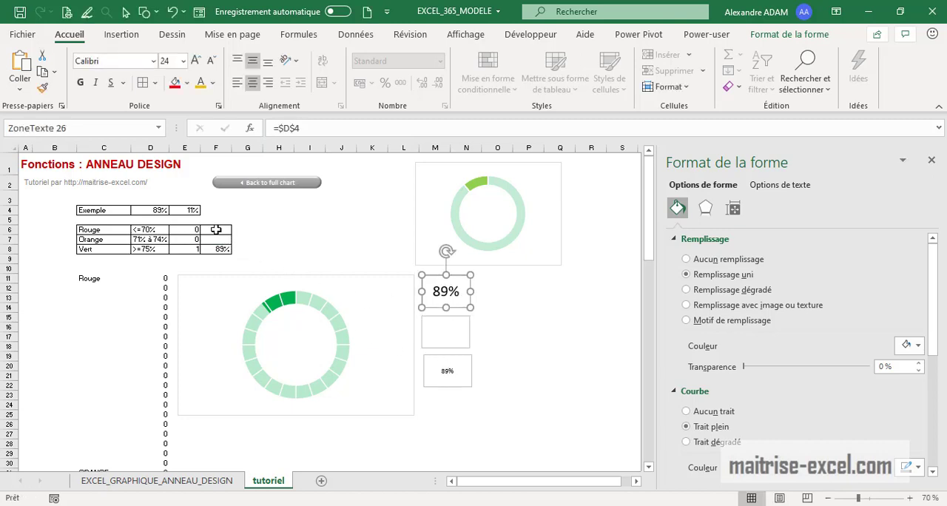
click(290, 129)
click(221, 228)
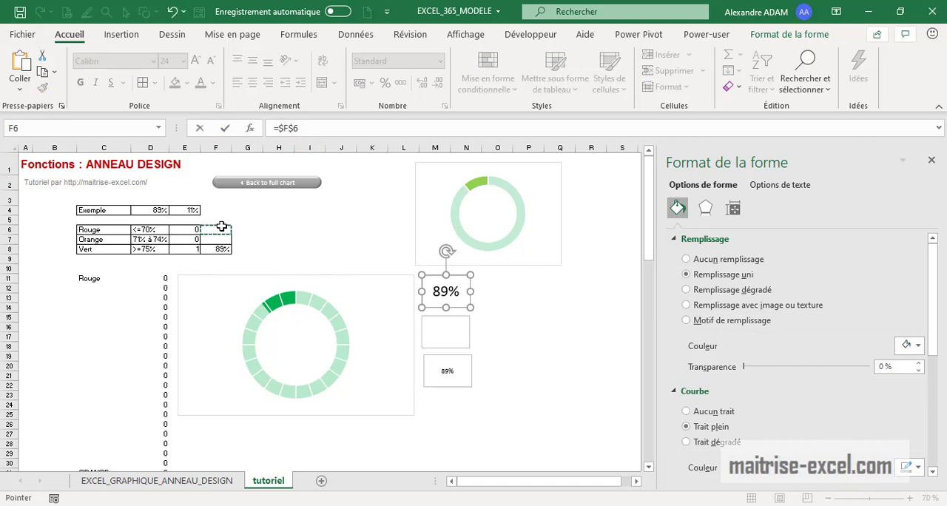
key(Return)
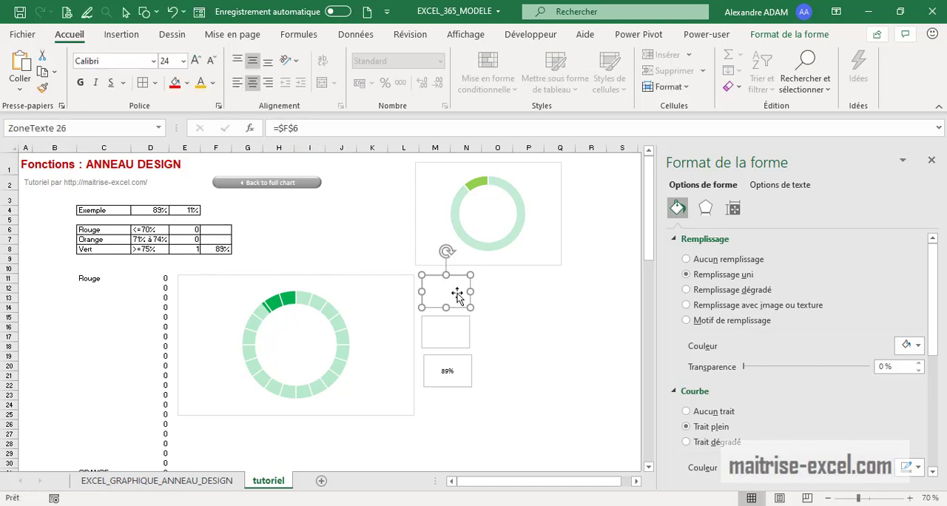
click(213, 83)
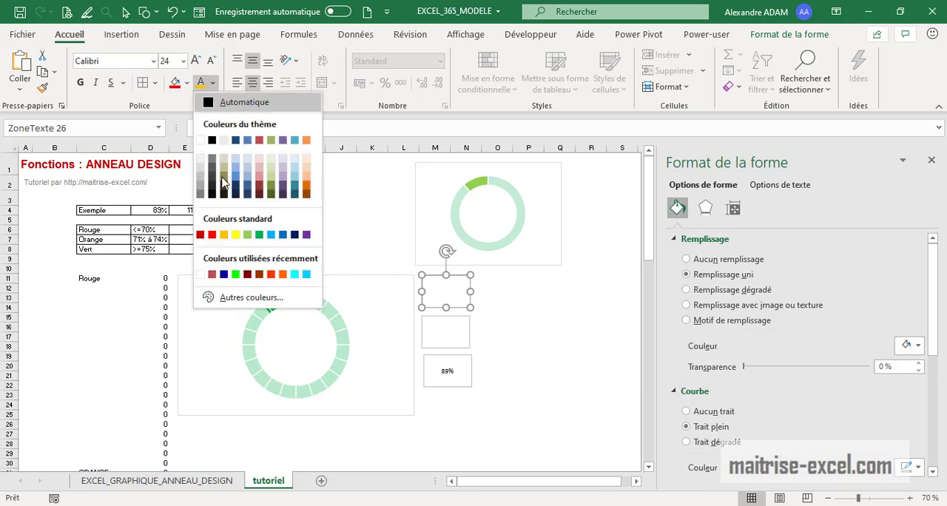
click(217, 239)
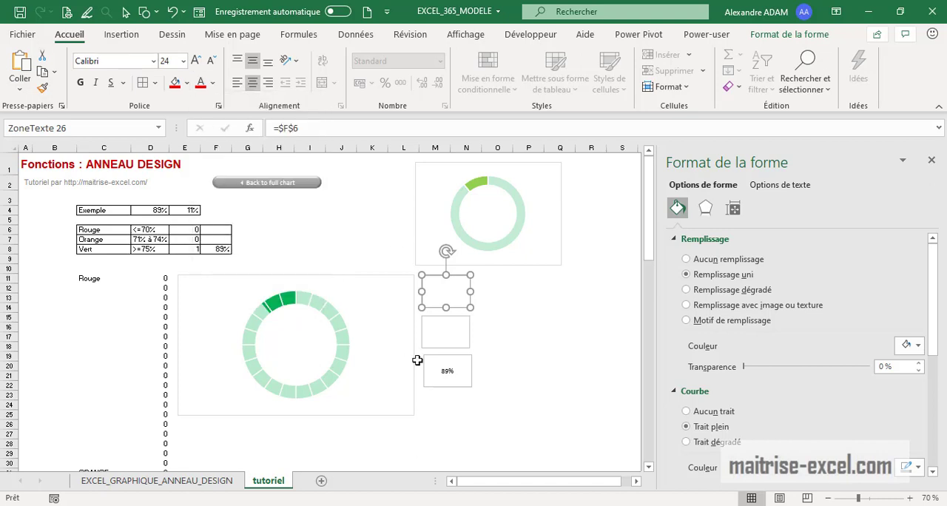
Set the middle text box's font colour to orange and the lowest text box's to green
click(451, 316)
click(212, 83)
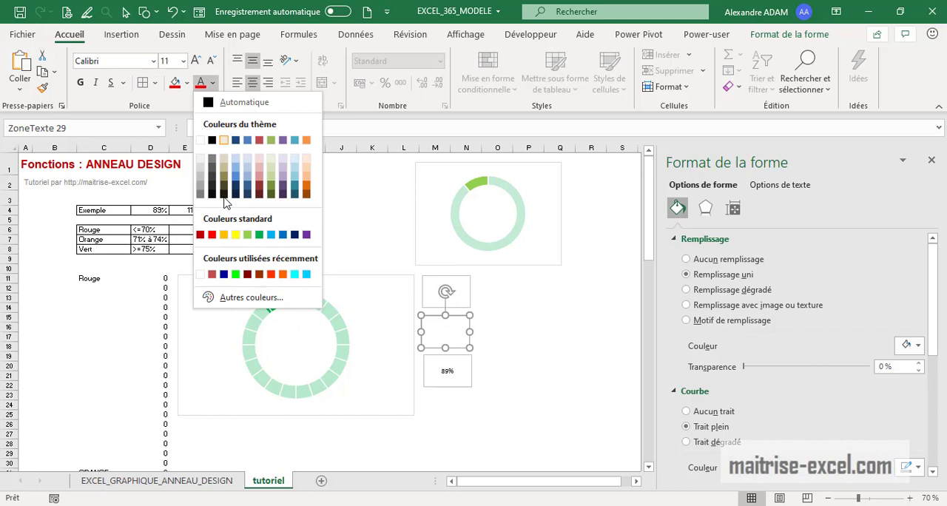
click(228, 238)
click(472, 385)
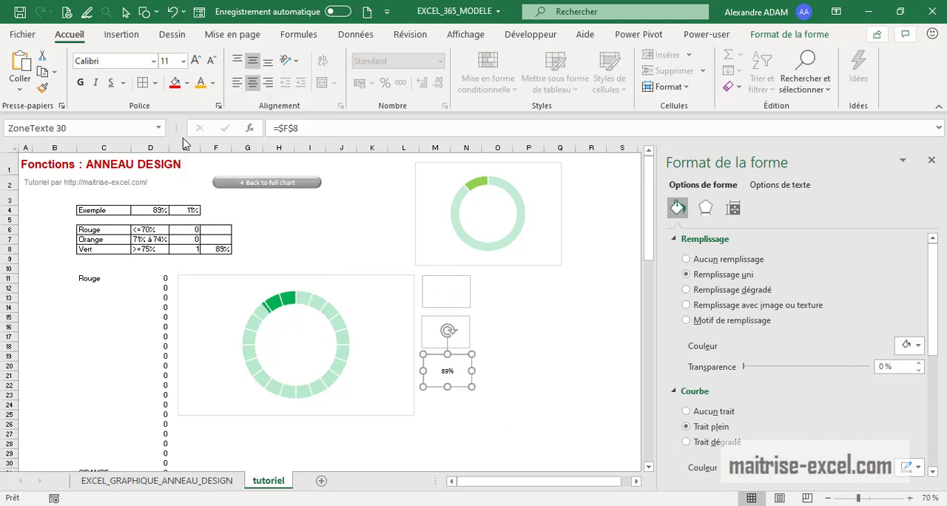
click(212, 83)
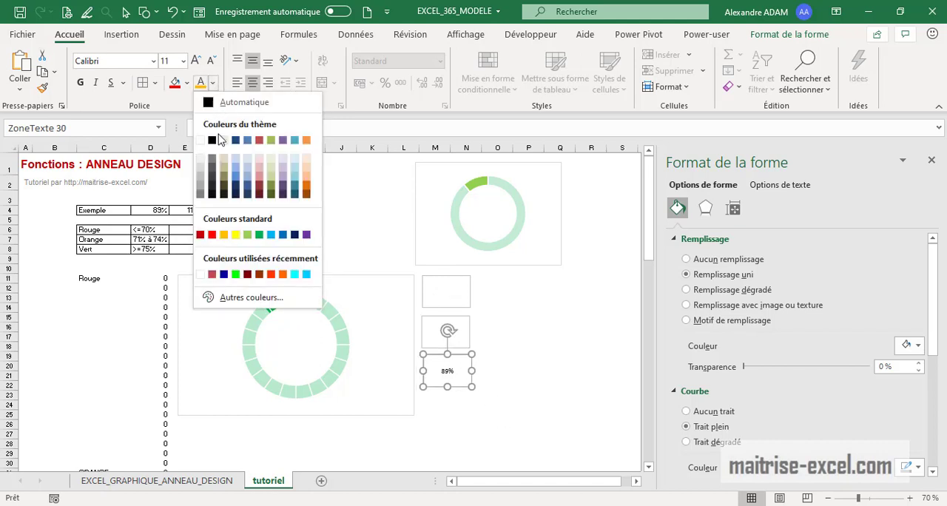
click(264, 241)
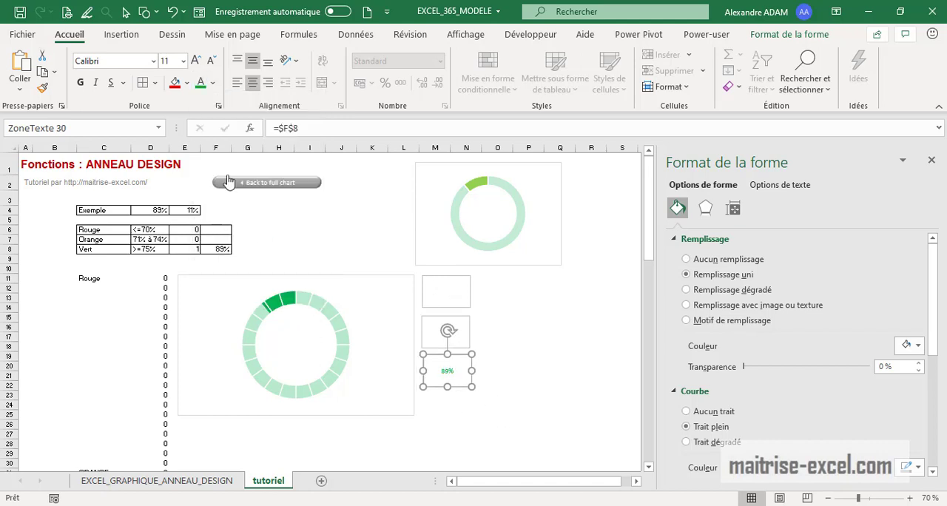
Enlarge the font of all three linked text boxes to size 32
click(197, 61)
click(197, 61)
click(197, 61)
click(196, 60)
click(196, 61)
click(196, 61)
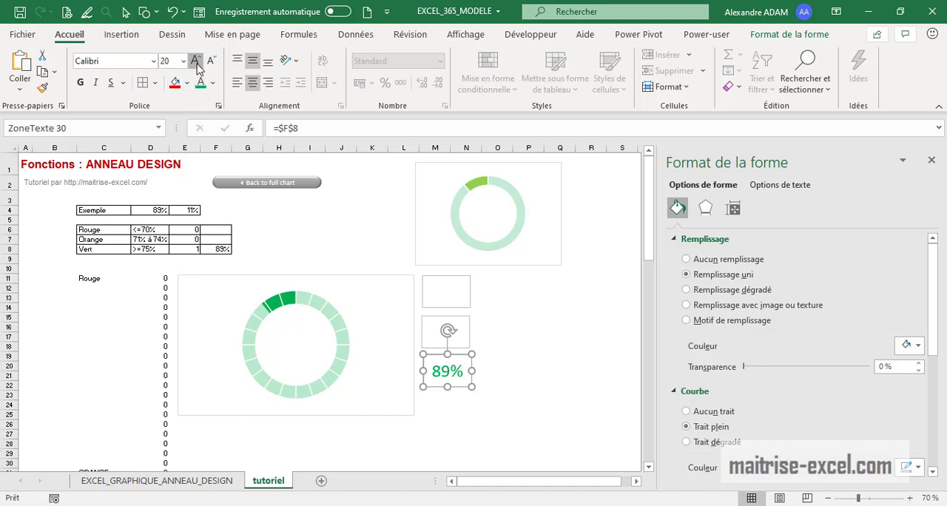
click(197, 61)
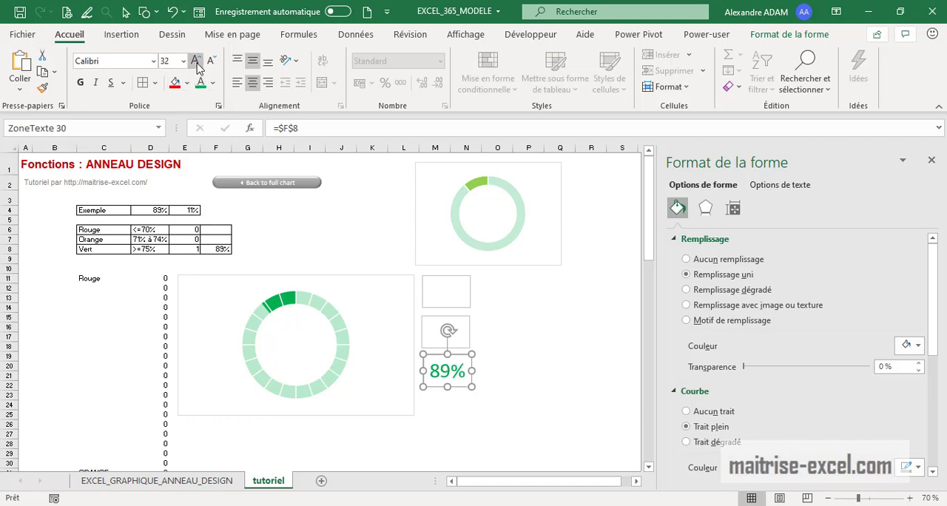
click(460, 333)
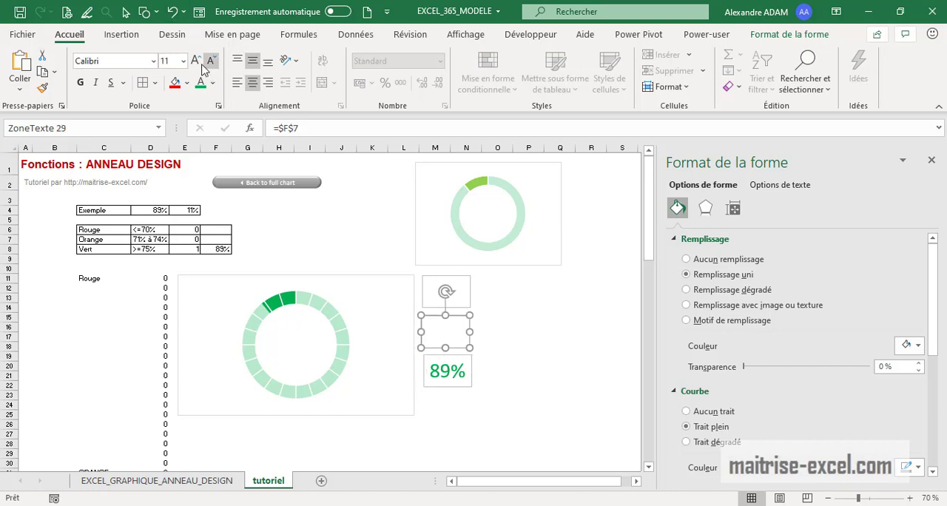
click(198, 62)
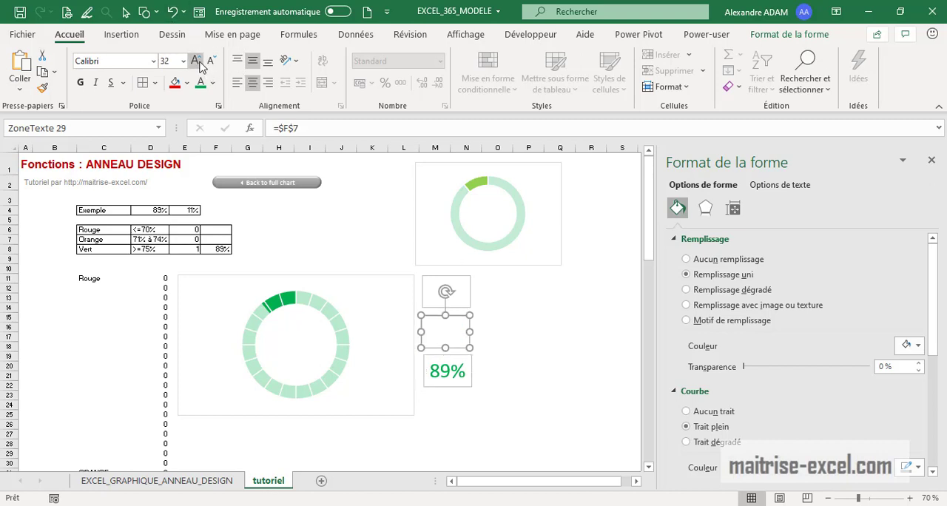
click(467, 299)
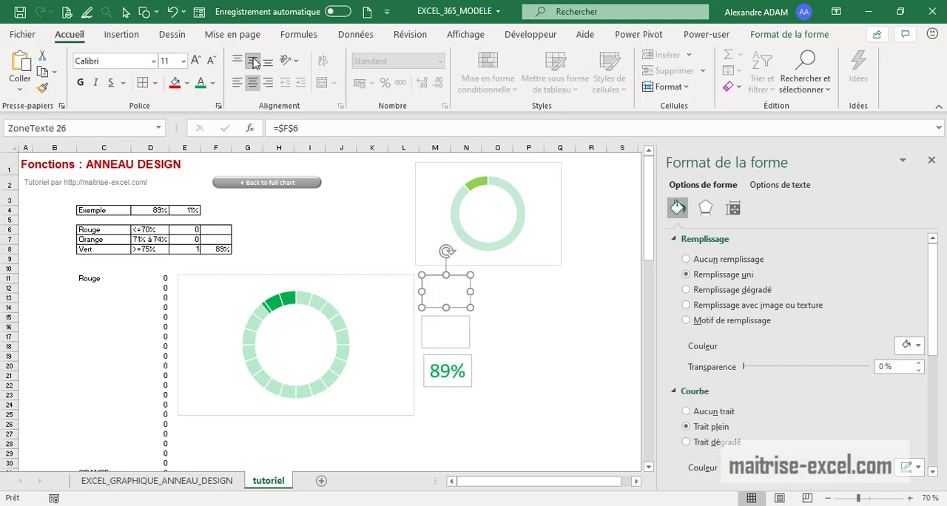
click(196, 61)
click(196, 60)
click(197, 61)
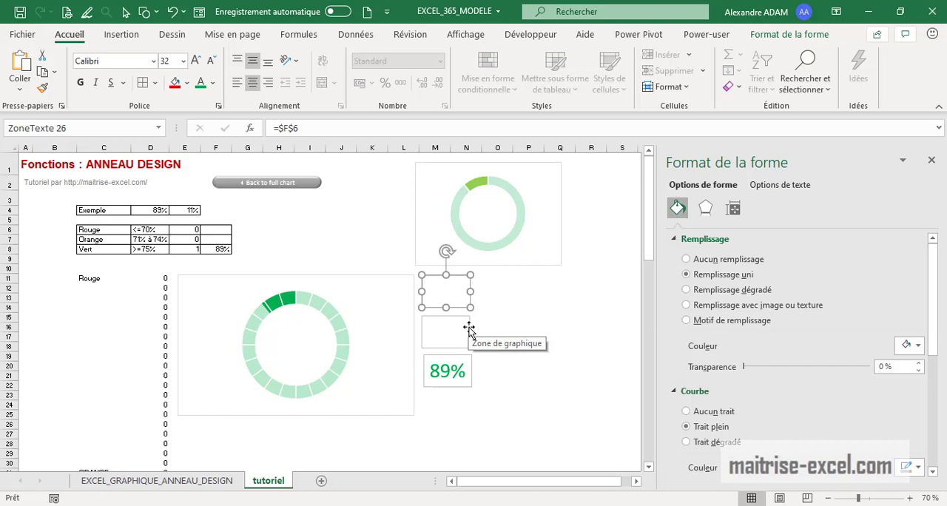
Select the three linked text boxes together and remove their outlines
shift+click(462, 328)
shift+click(473, 367)
click(823, 35)
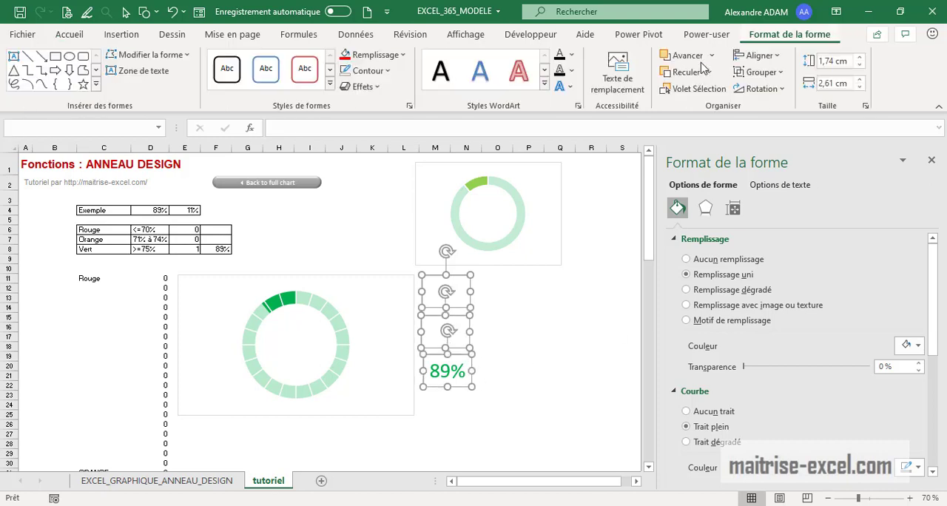
click(386, 71)
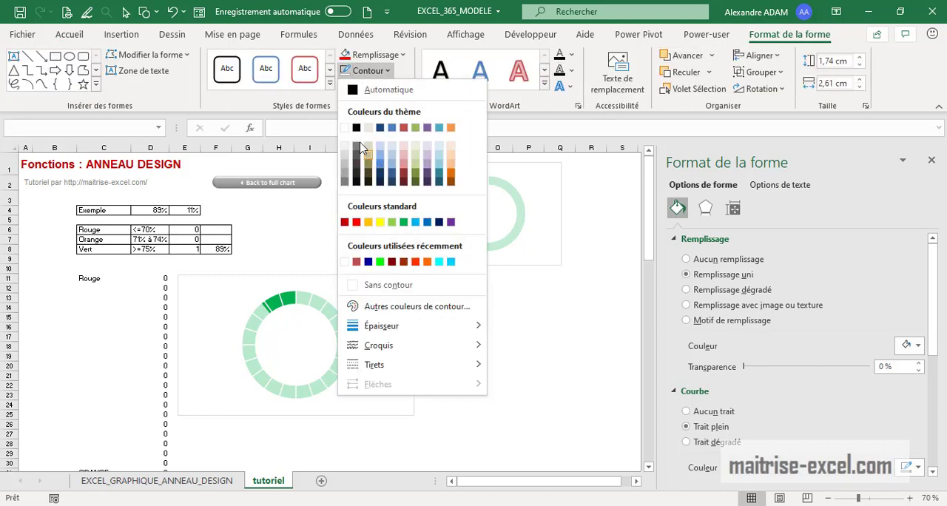
click(375, 285)
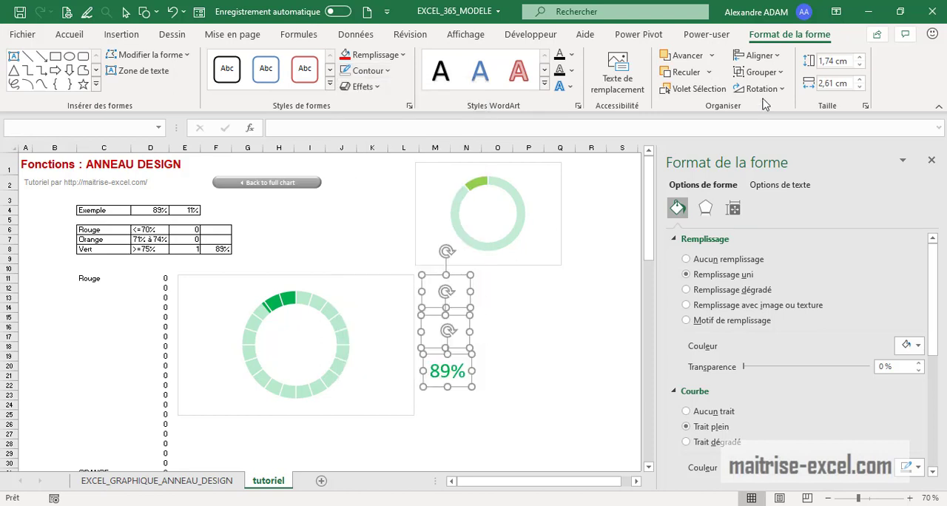
Stack the three text boxes on one another by aligning them to centre and to middle
click(758, 56)
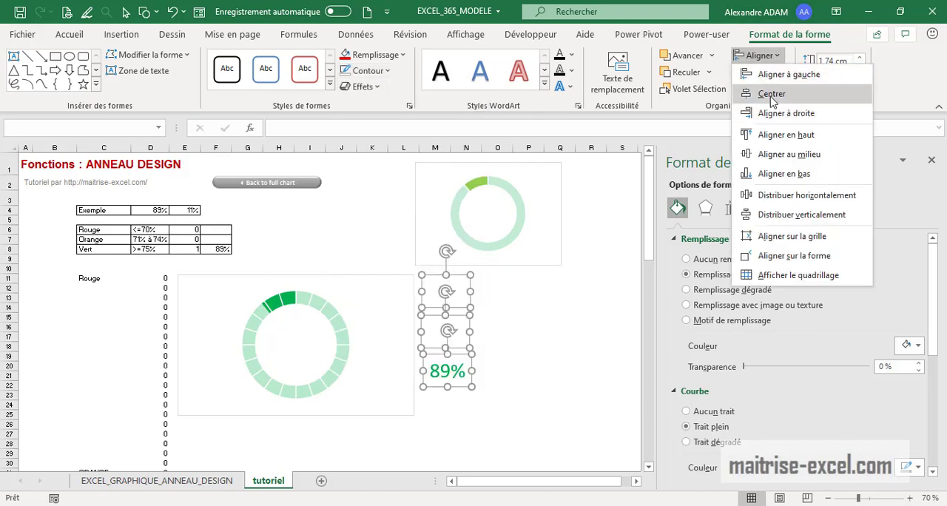
click(771, 93)
click(769, 59)
click(770, 156)
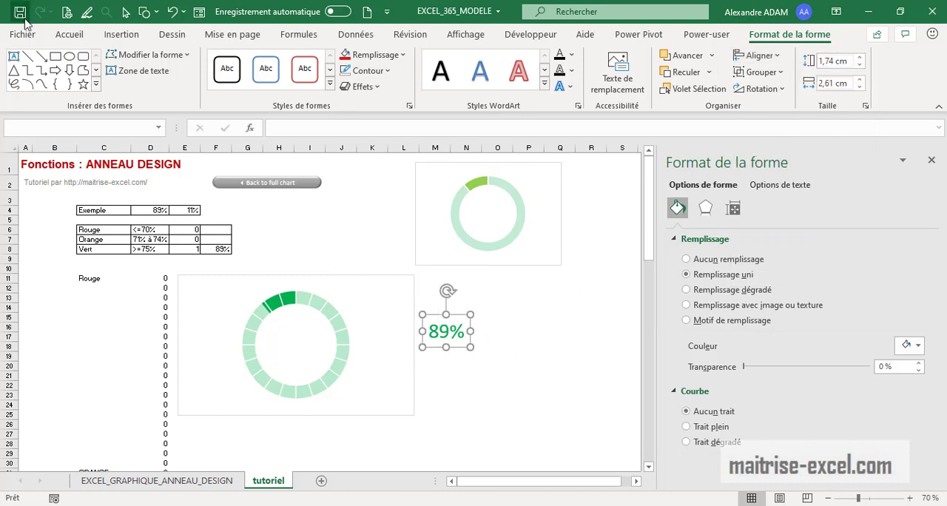
Select all the stacked text boxes as objects and move them into the centre of the segmented doughnut chart
click(70, 35)
click(807, 80)
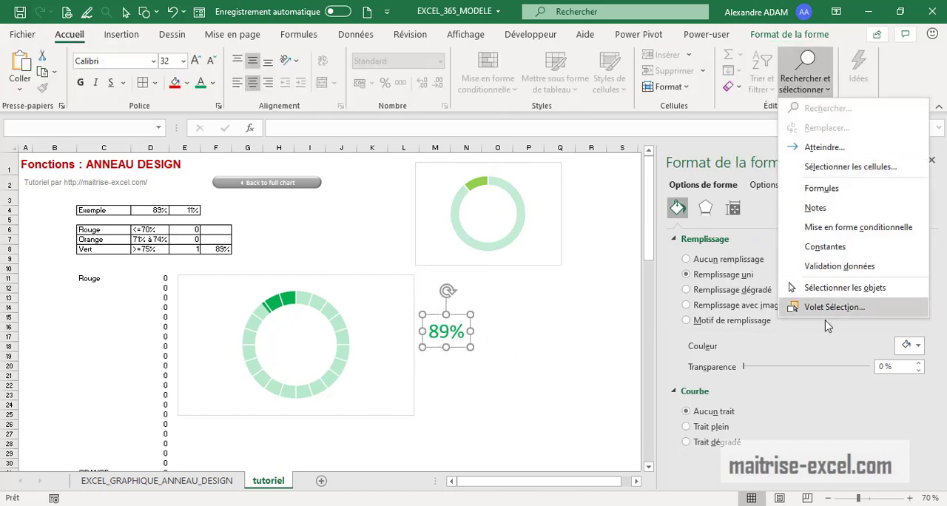
click(813, 285)
drag(532, 403, 406, 302)
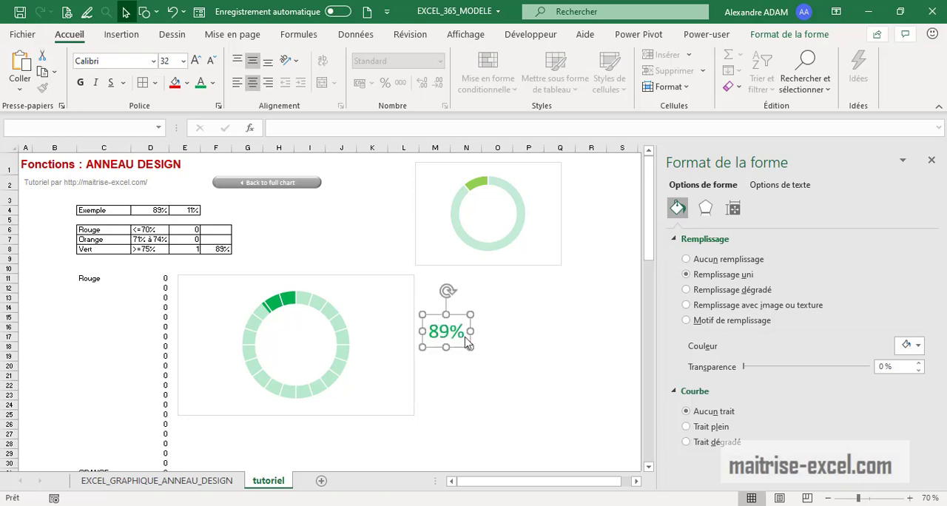
drag(455, 347, 311, 359)
click(488, 366)
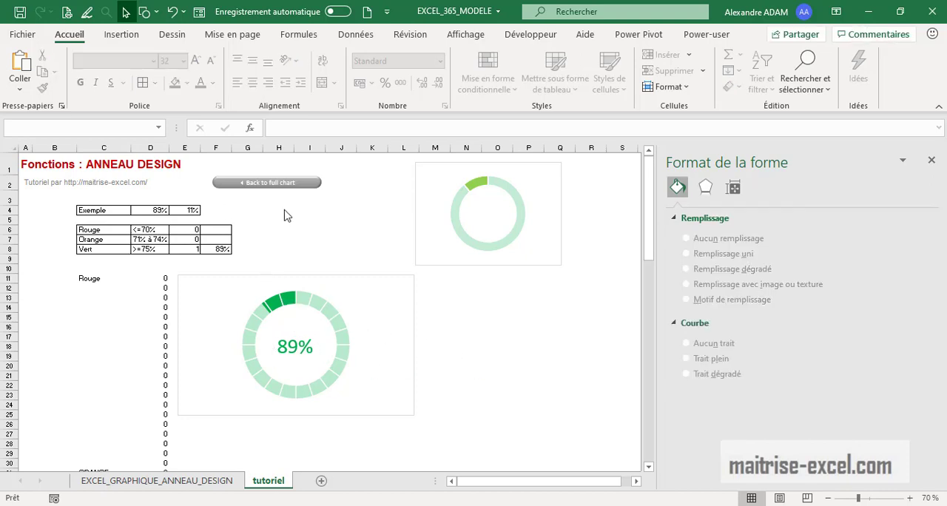
Set the example percentage in cell D4 to 55% to test the red threshold
click(152, 211)
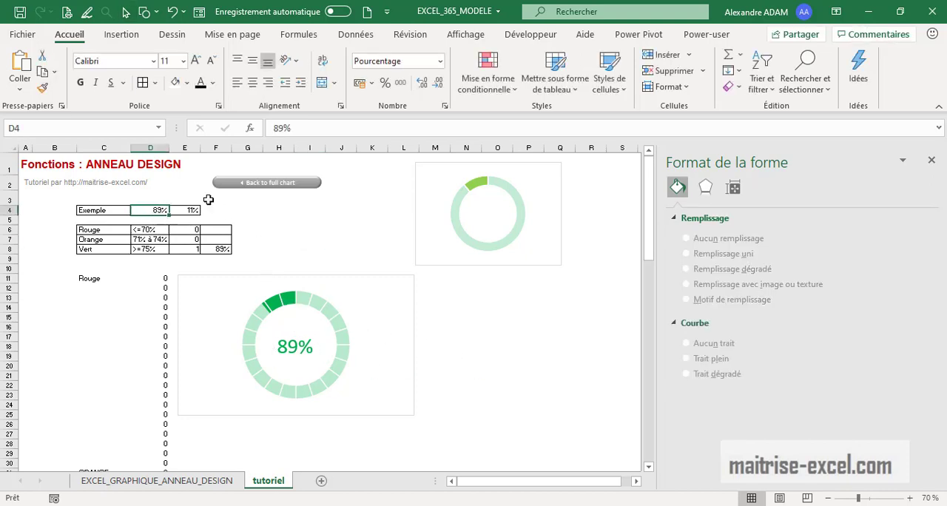
text(55)
key(Return)
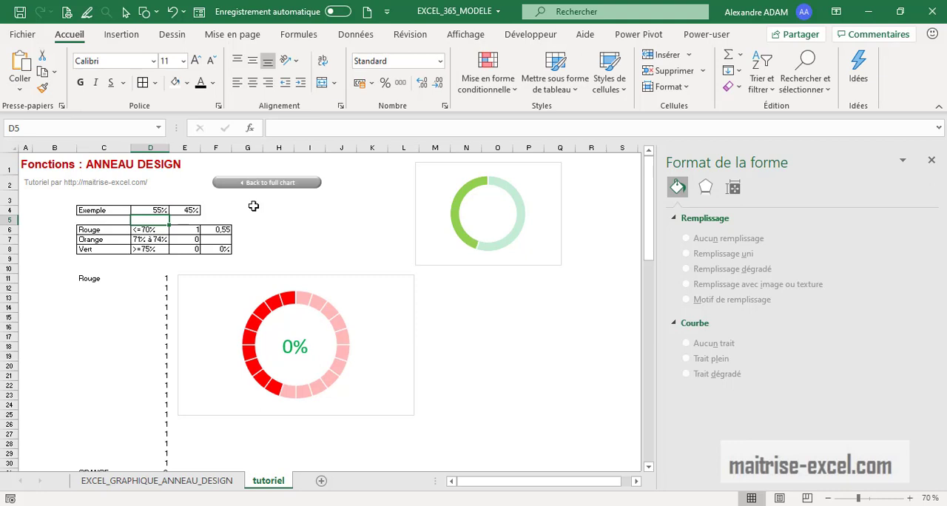
Try changing the font colour of the percentage label inside the doughnut to red
click(304, 354)
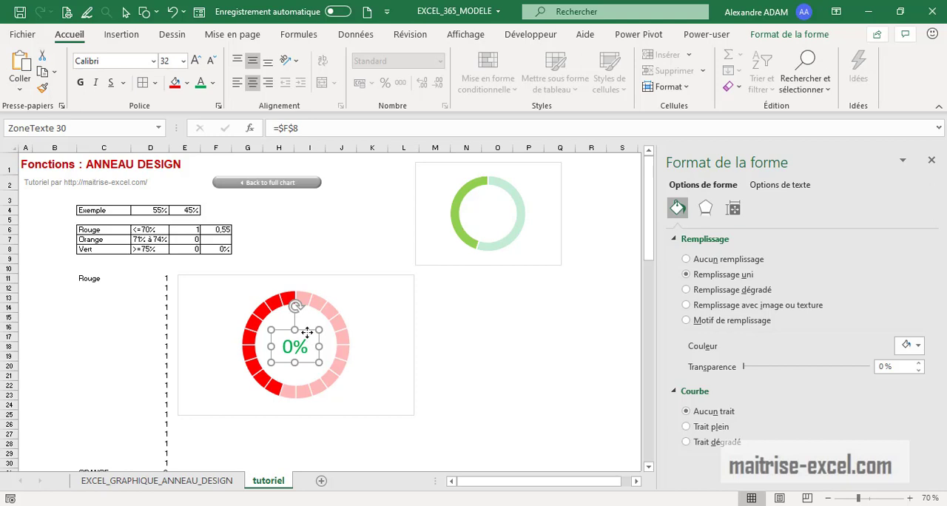
click(212, 83)
click(225, 238)
key(Escape)
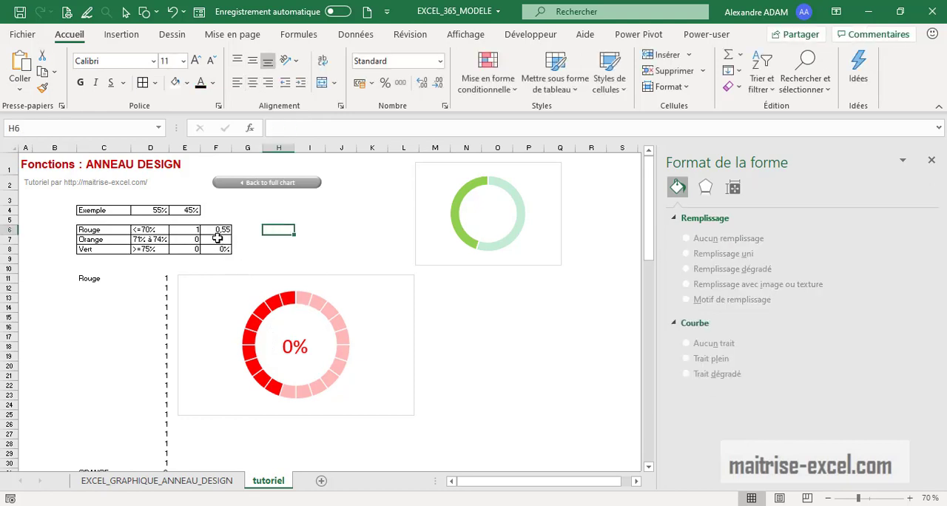
Change the formula in cell F8 to =SI(D4>=75%;D4;"") so its false case returns empty text
click(295, 347)
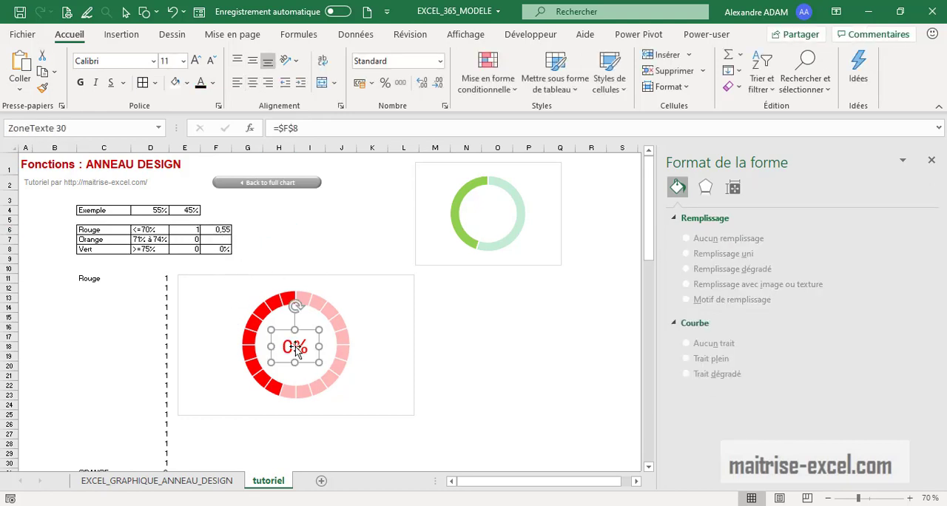
click(315, 132)
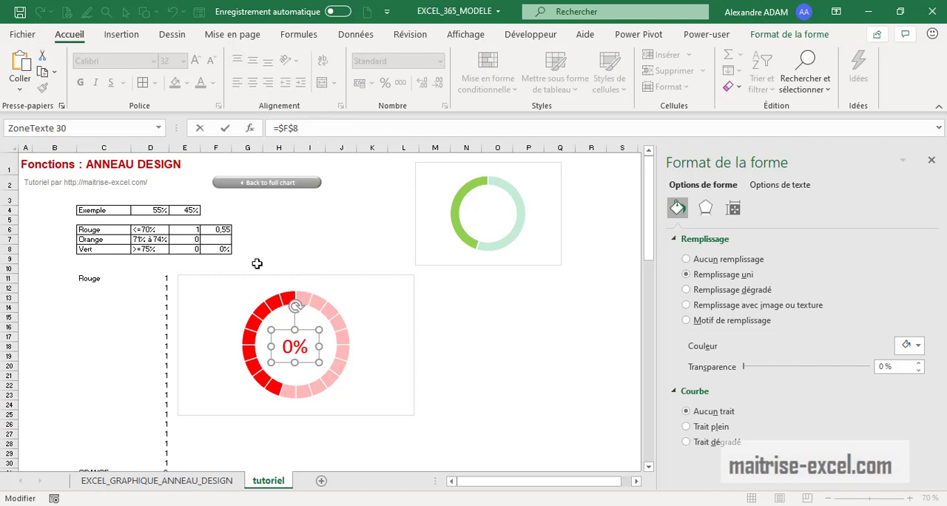
click(222, 250)
click(345, 128)
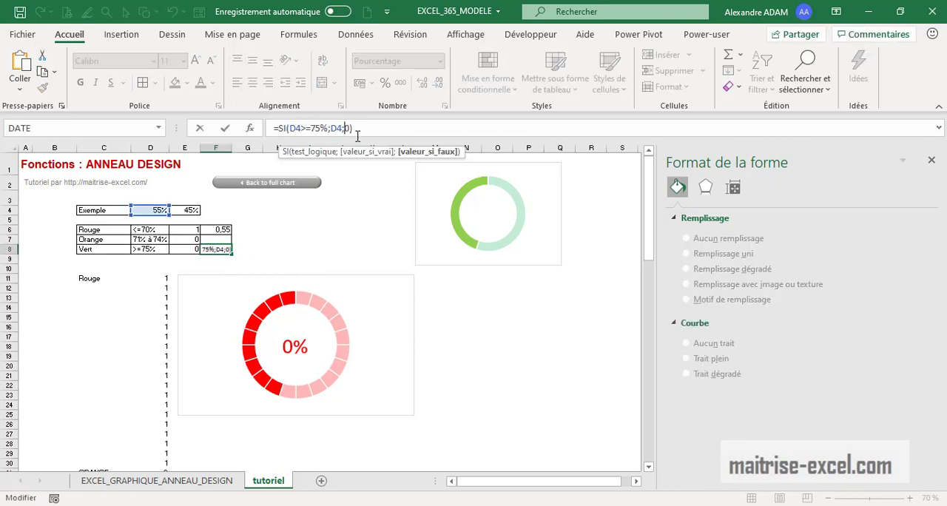
key(BackSpace)
text("")
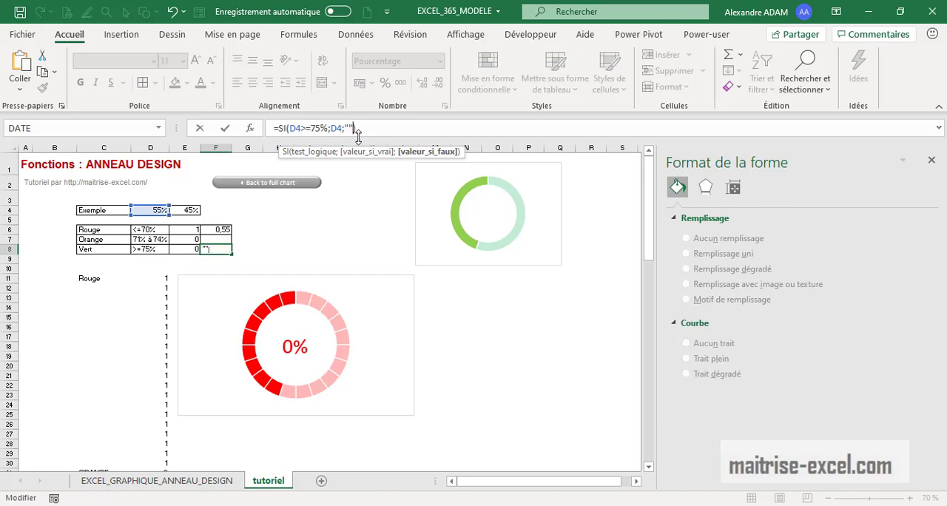
key(Return)
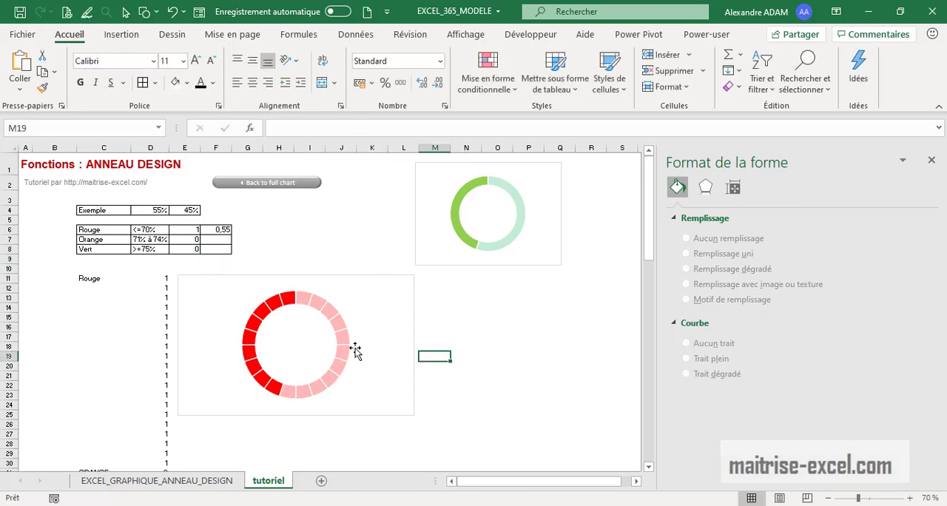
Undo the last edits to cell F8, the doughnut label's font colour and the example value in cell D4
click(312, 334)
drag(312, 334, 398, 329)
click(304, 343)
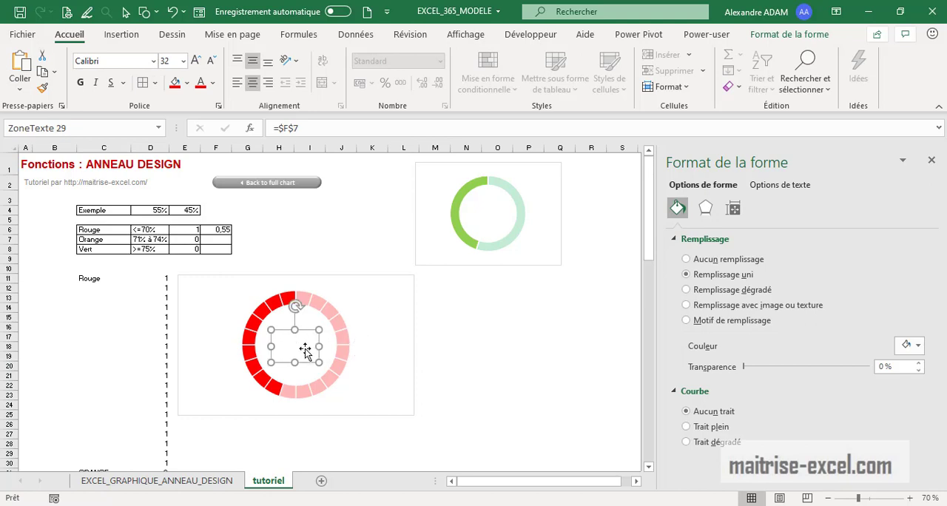
key(ctrl+z)
key(ctrl+z)
key(ctrl+z)
key(ctrl+z)
key(ctrl+z)
key(ctrl+z)
key(ctrl+z)
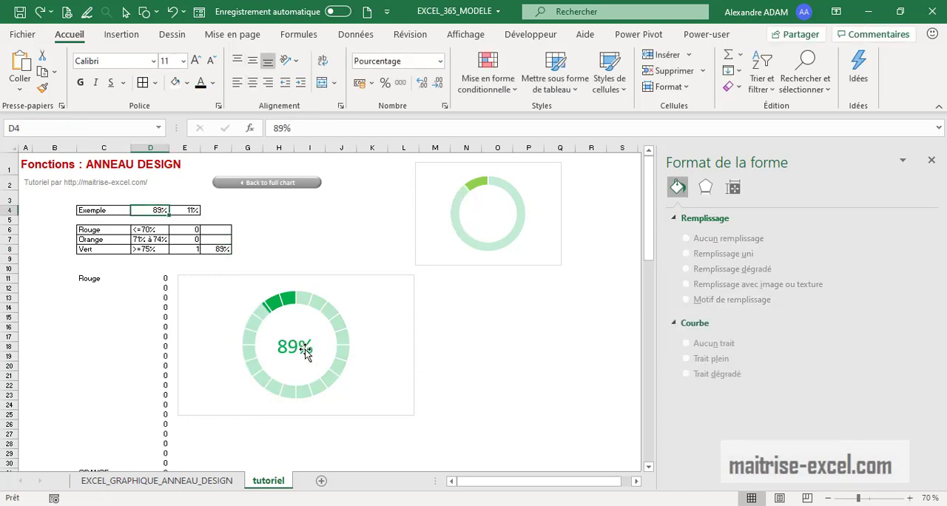
Undo the last move of the three text boxes and set the example percentage in cell D4 to 55%
key(ctrl+z)
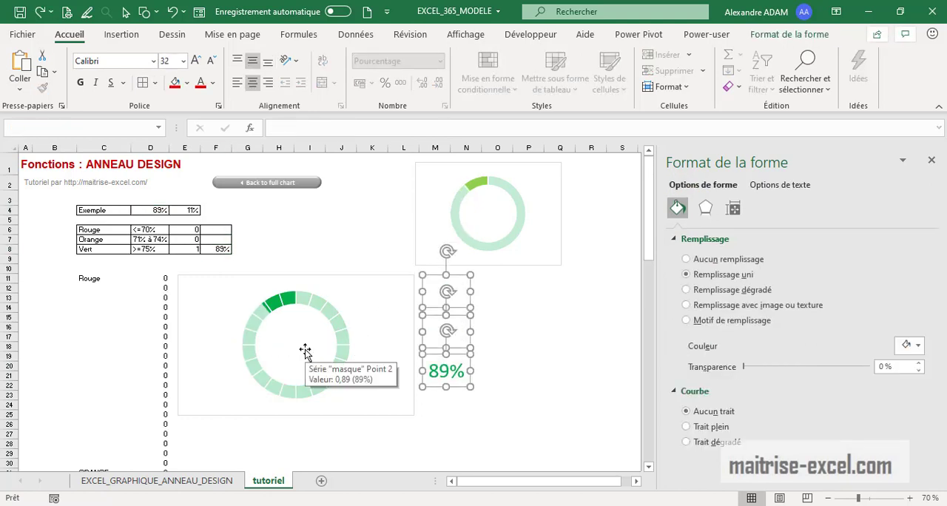
click(527, 346)
click(146, 213)
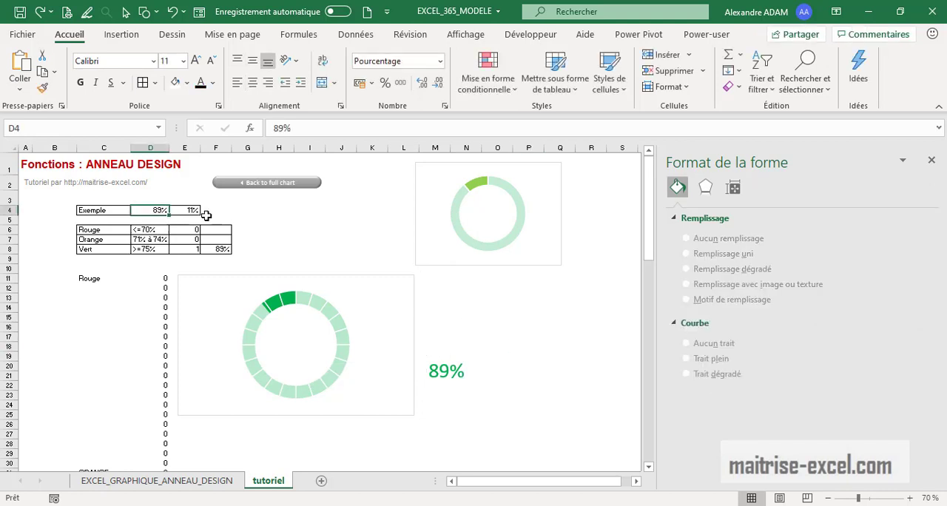
text(55%)
key(Return)
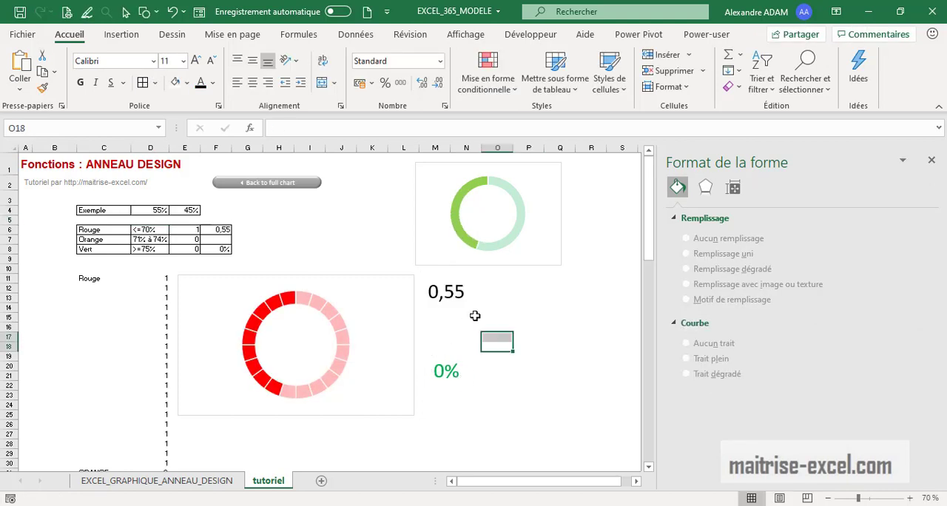
Format the threshold result cells F6 and F7 as percentages
click(464, 309)
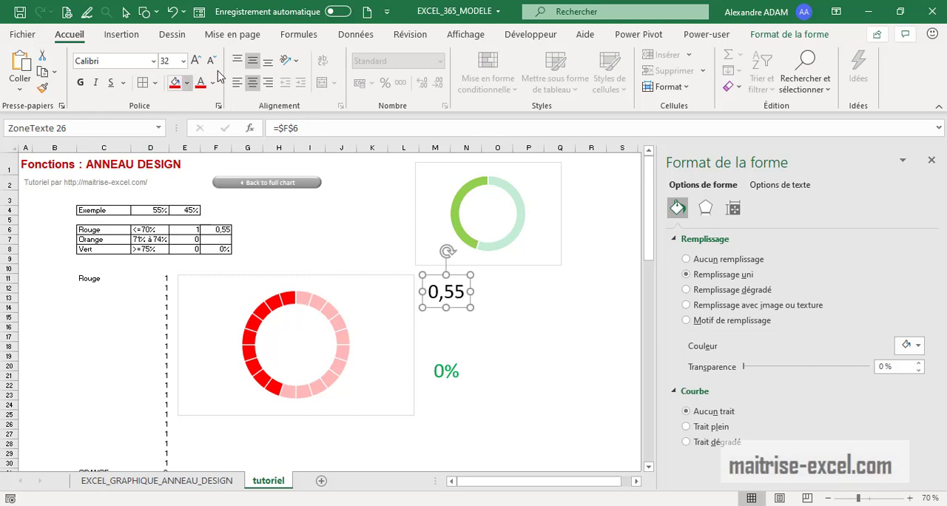
click(216, 230)
click(385, 82)
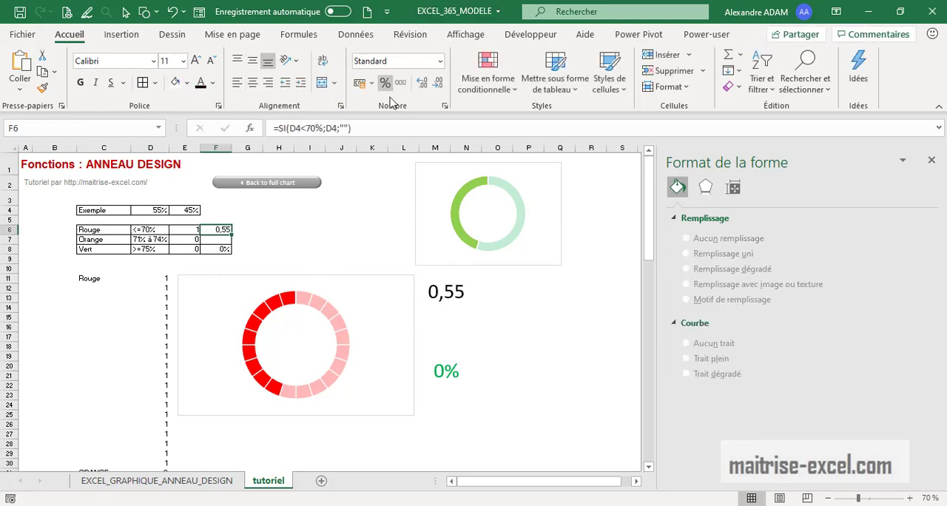
click(216, 241)
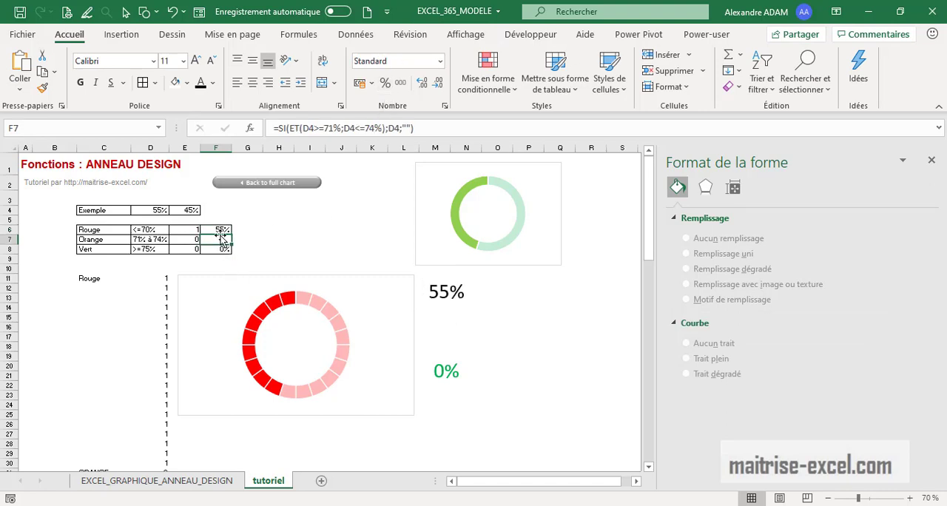
click(224, 249)
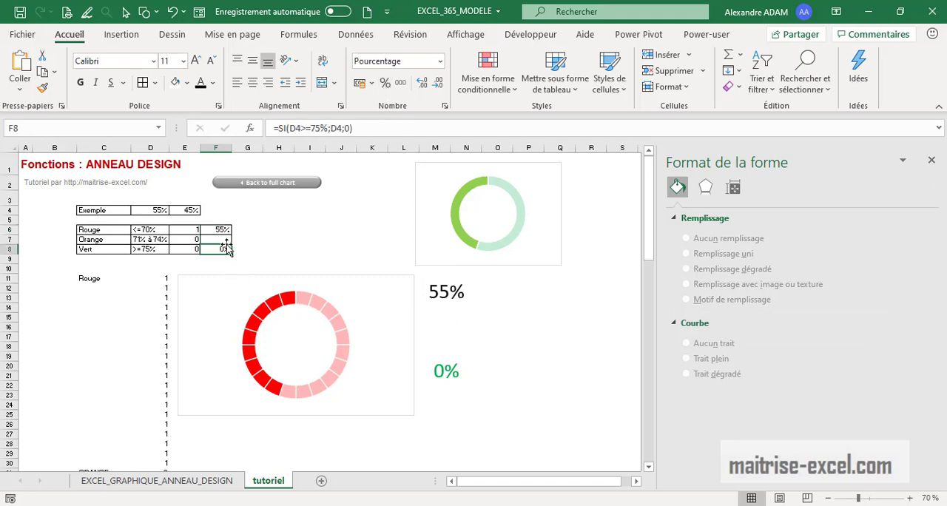
Change the font colour of the text box linked to cell F6 to red
click(526, 345)
click(444, 301)
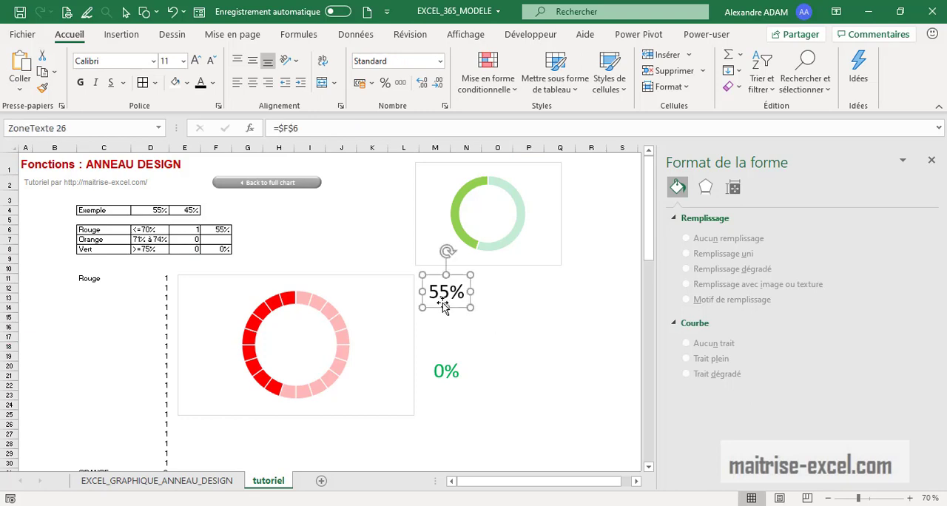
click(463, 380)
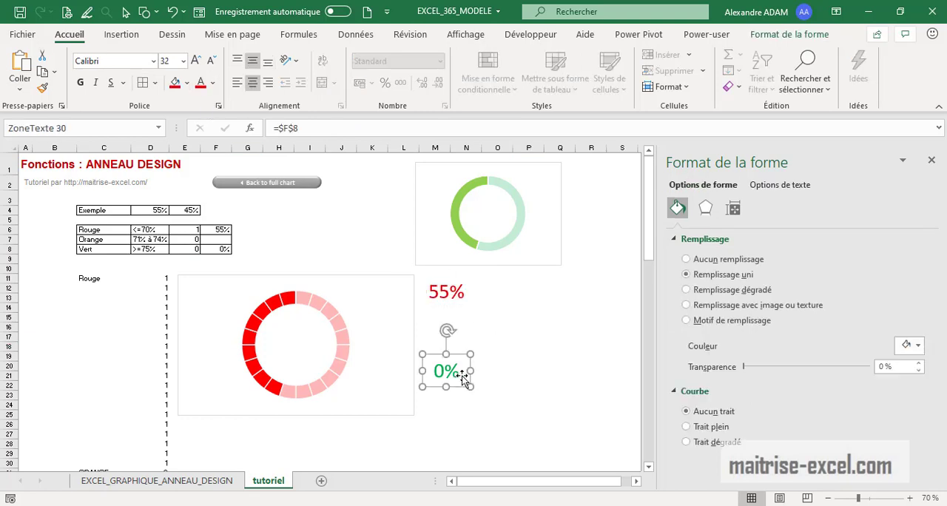
Set the example percentage in cell D4 to 72% and check the orange and green text boxes
click(279, 260)
click(163, 211)
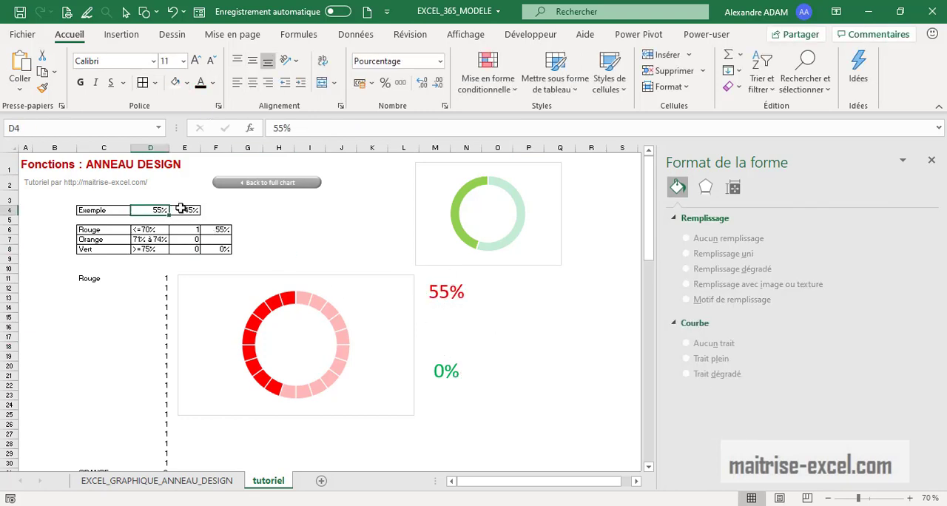
text(72)
key(Return)
click(453, 336)
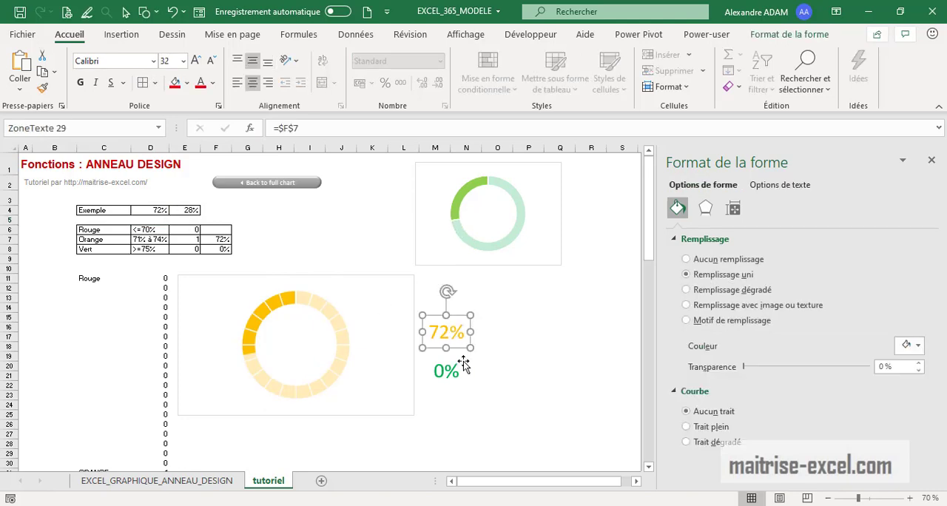
click(452, 373)
click(530, 394)
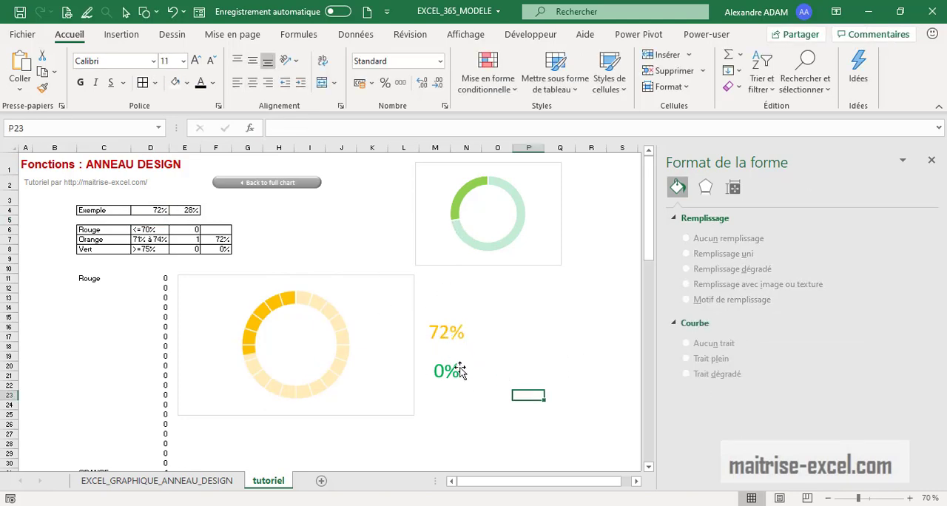
Change the formula in cell F8 to =SI(D4>=75%;D4;"") so its false case returns empty text
click(457, 370)
click(219, 229)
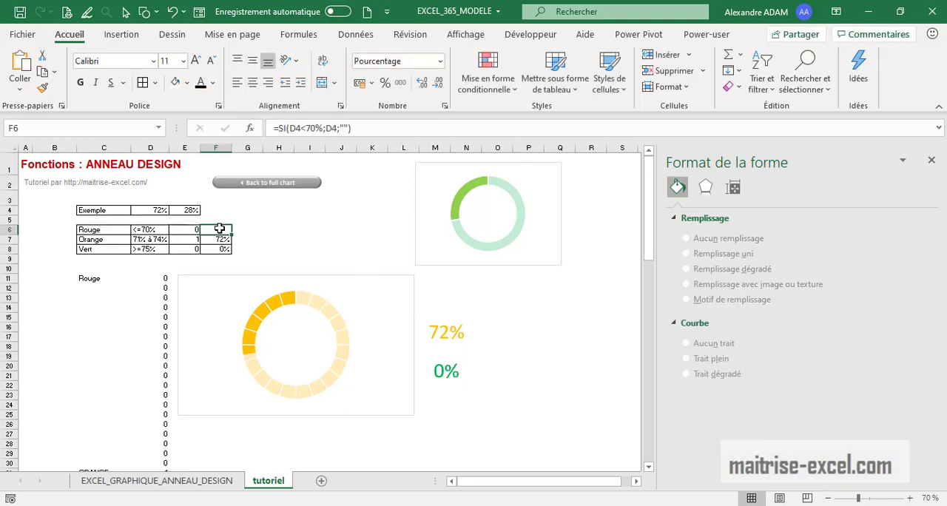
key(Down)
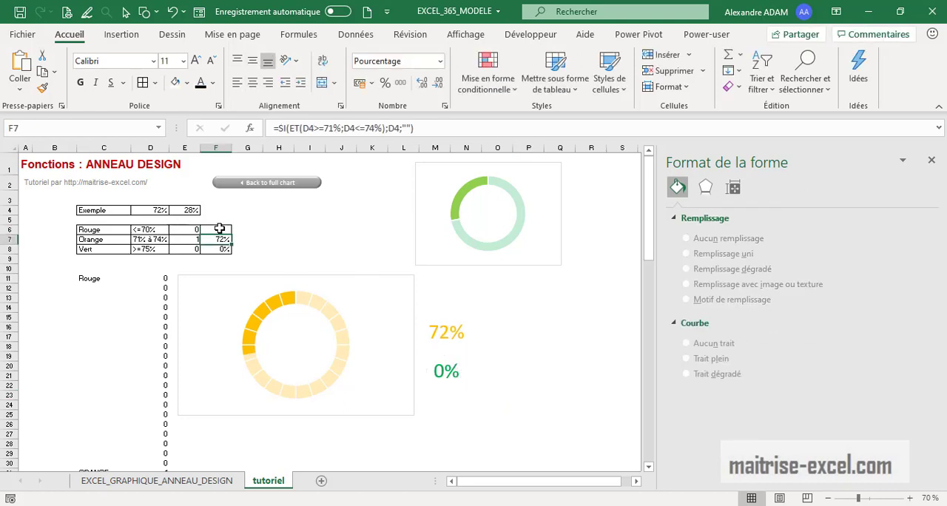
key(Down)
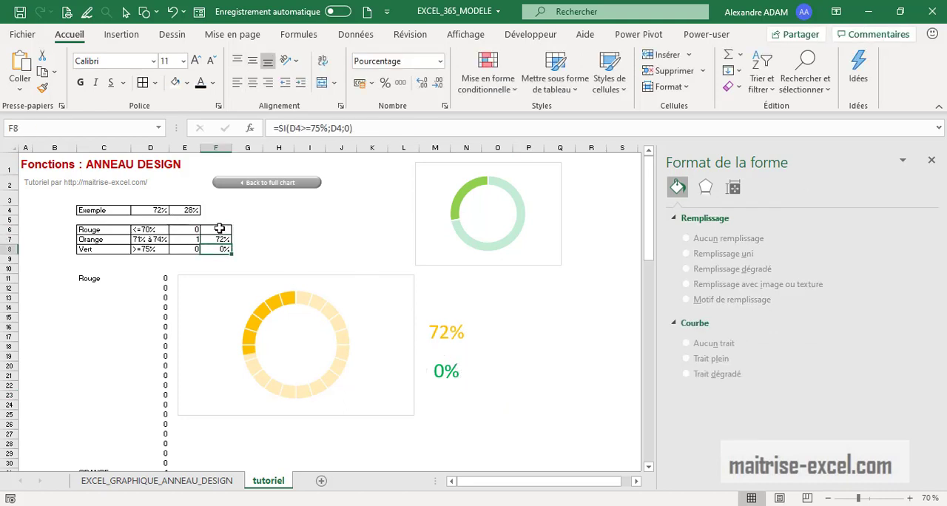
double_click(346, 129)
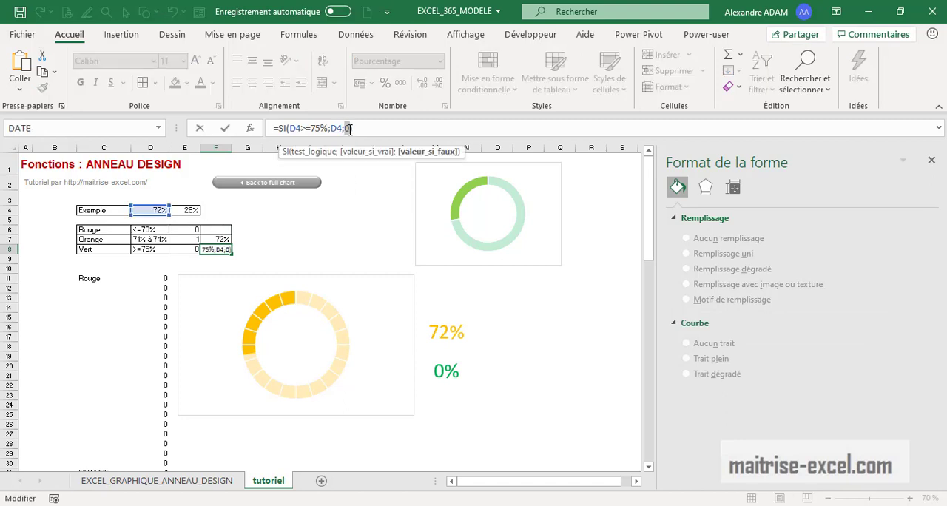
text("")
key(Return)
click(521, 386)
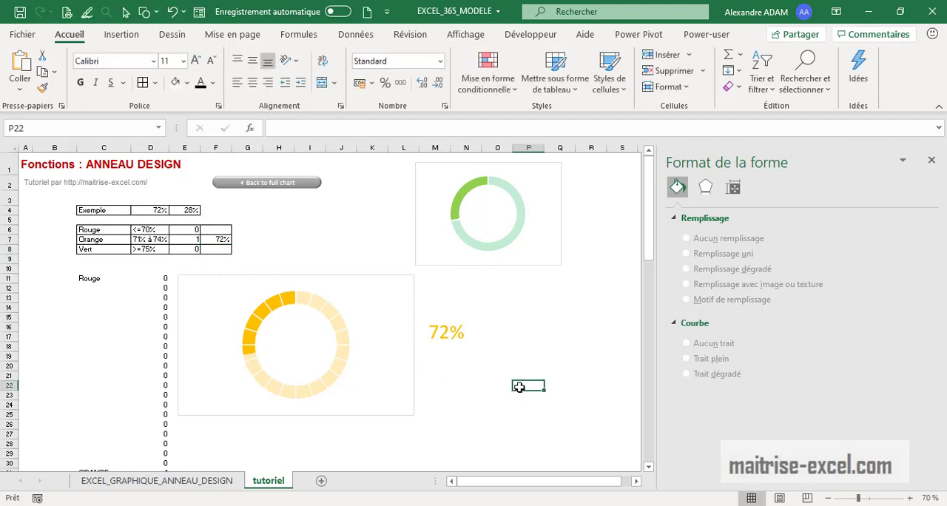
Select the three percentage text boxes and align them on their centres so they overlap exactly
click(460, 332)
click(499, 376)
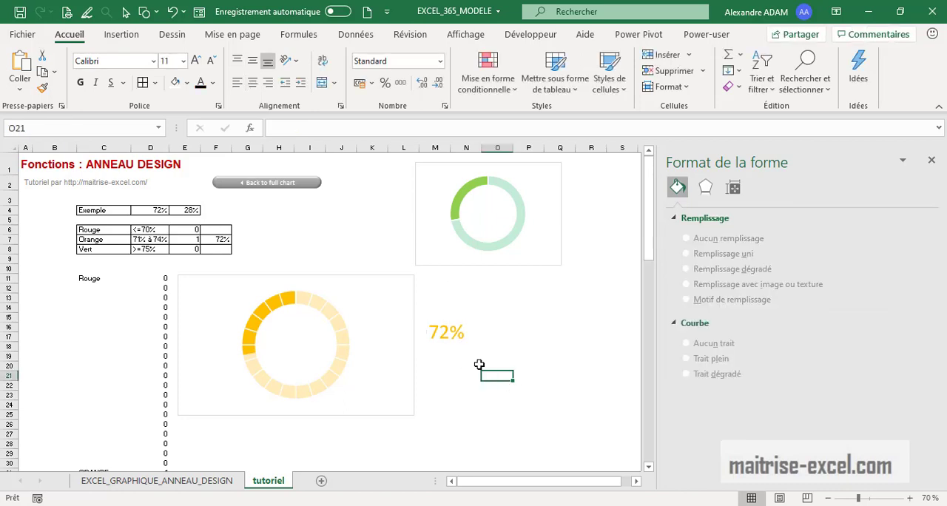
click(454, 306)
shift+click(458, 341)
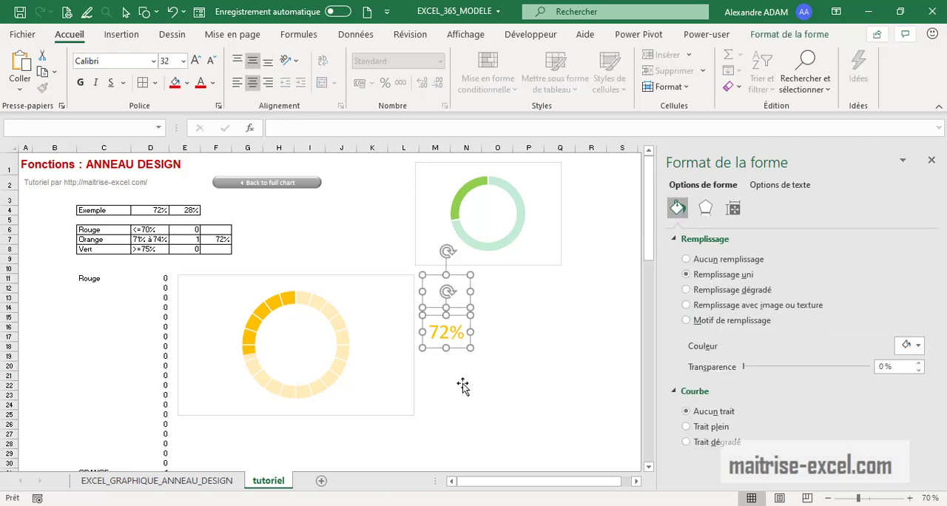
shift+click(465, 381)
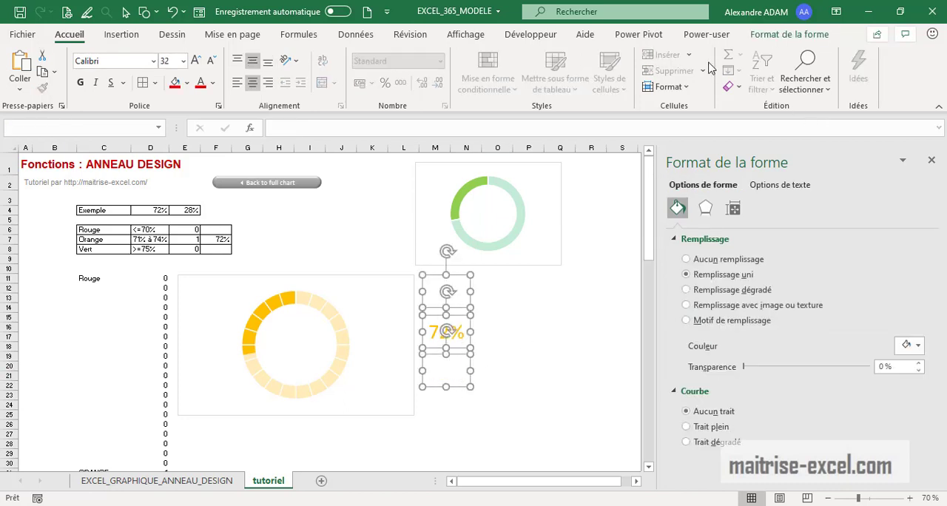
click(806, 37)
click(761, 56)
click(751, 91)
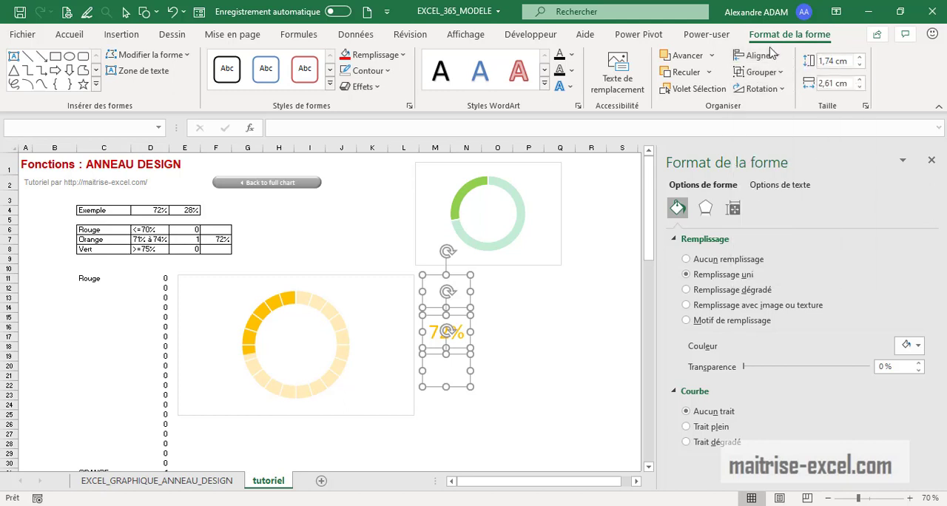
click(762, 55)
click(765, 154)
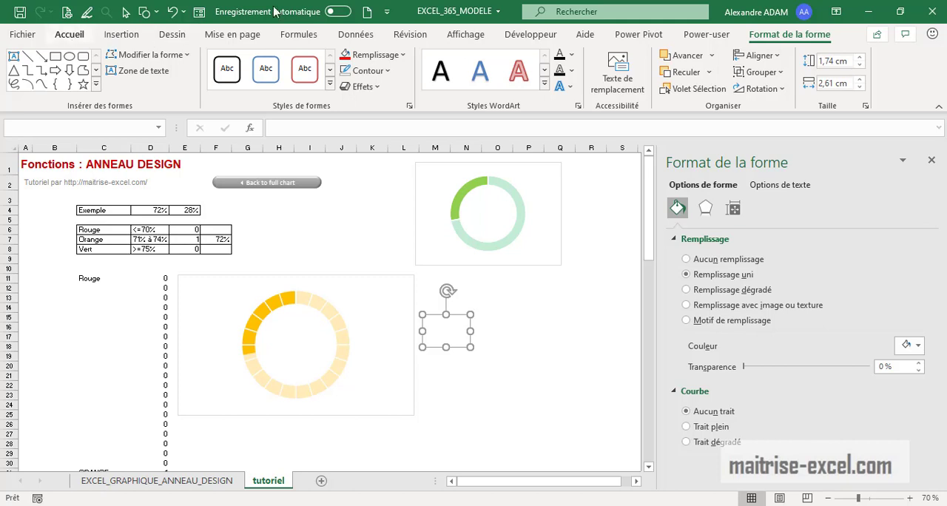
Select the overlapping text boxes with the object selection tool and move them into the centre of the segmented doughnut
click(69, 35)
click(804, 80)
click(845, 287)
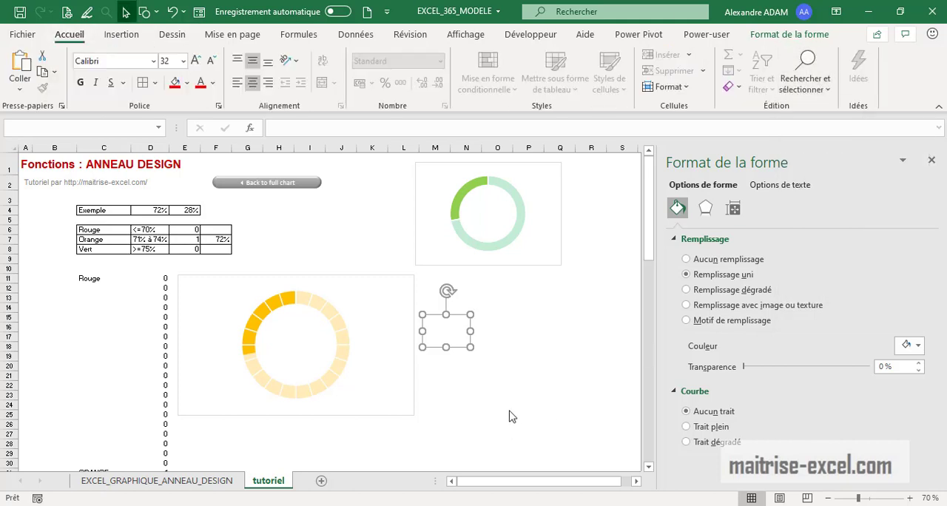
drag(526, 403, 404, 292)
drag(434, 349, 312, 355)
click(501, 355)
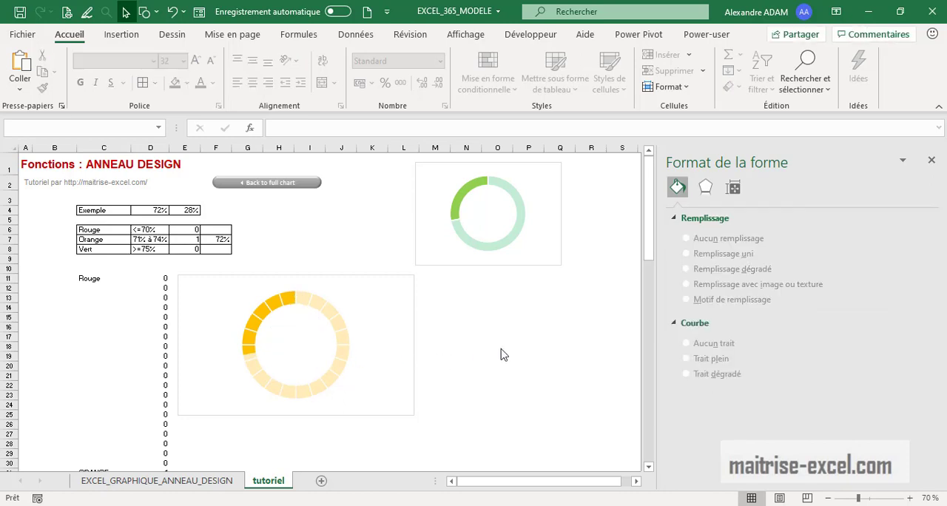
click(446, 345)
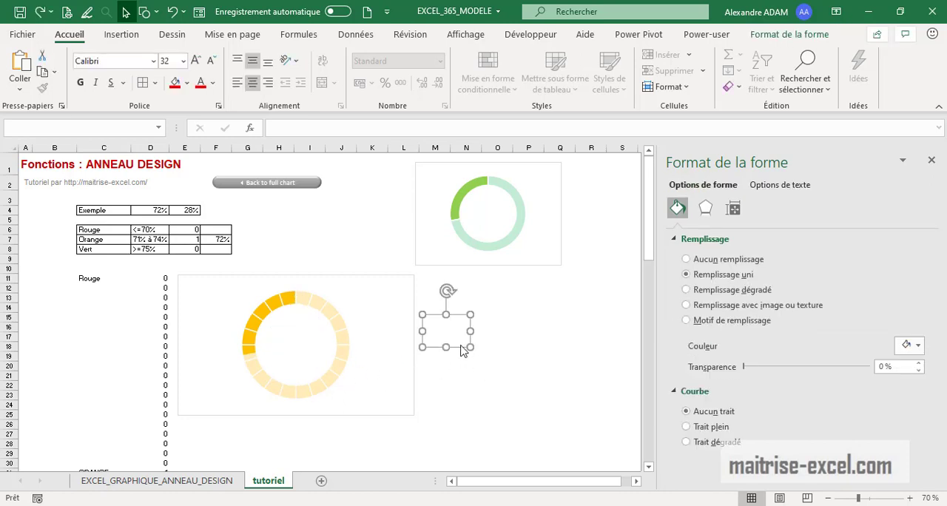
drag(462, 350, 308, 357)
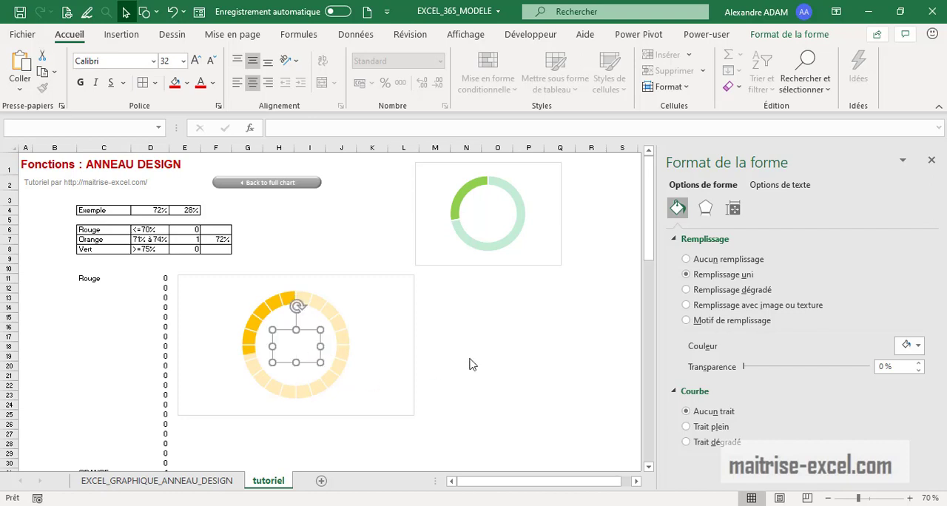
click(493, 349)
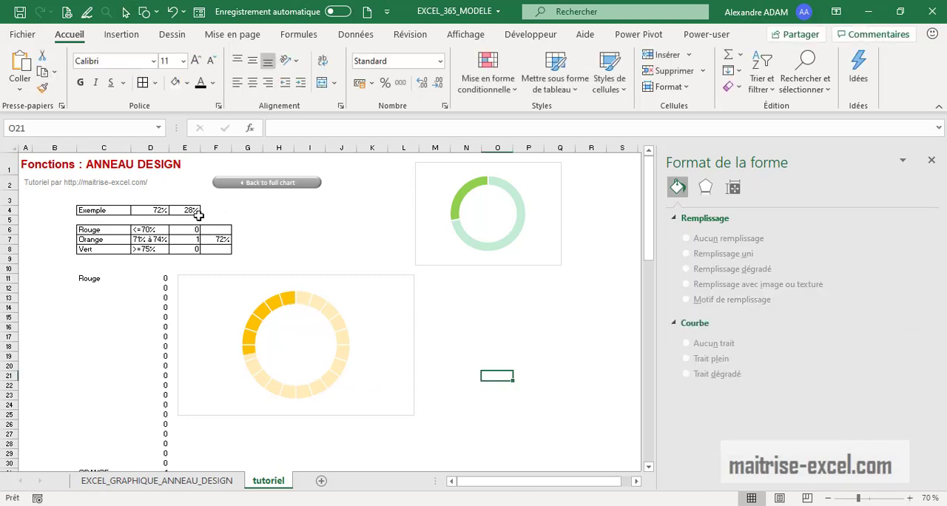
Set the example percentage in cell D4 to 55% to test the label inside the doughnut
click(159, 210)
text(55)
key(Return)
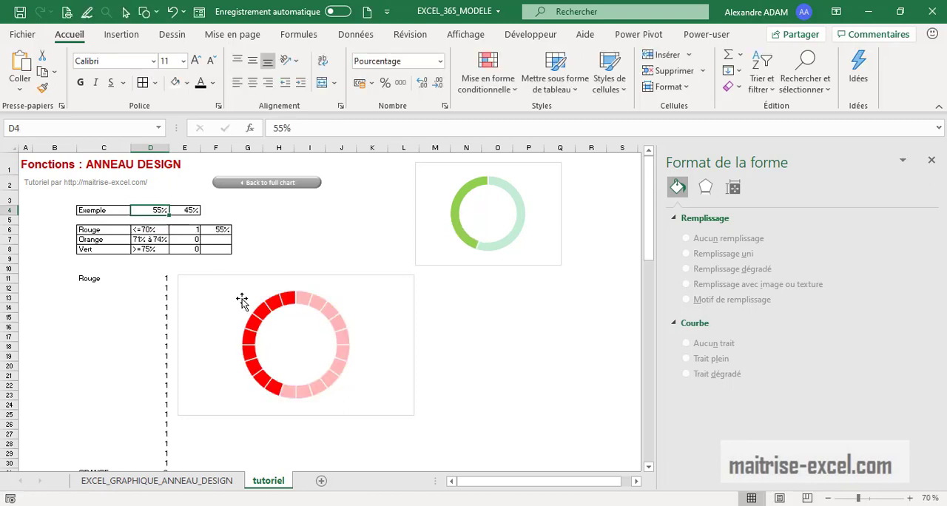
Send the segmented doughnut chart to the back, behind the text boxes
click(423, 337)
click(413, 327)
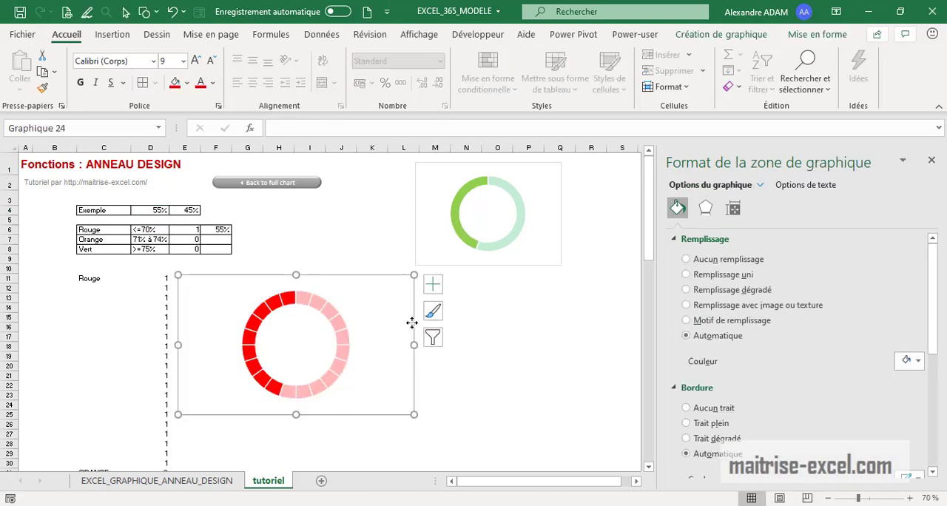
right_click(412, 322)
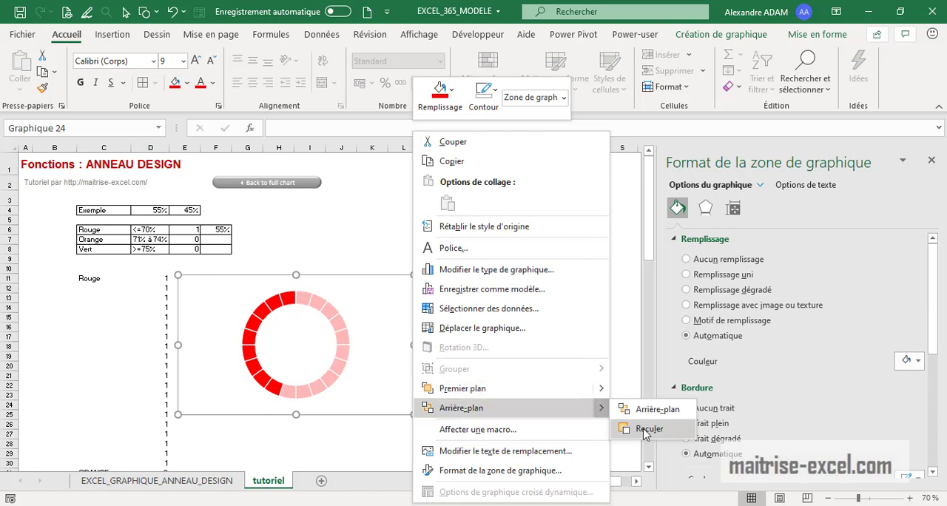
click(618, 412)
click(565, 405)
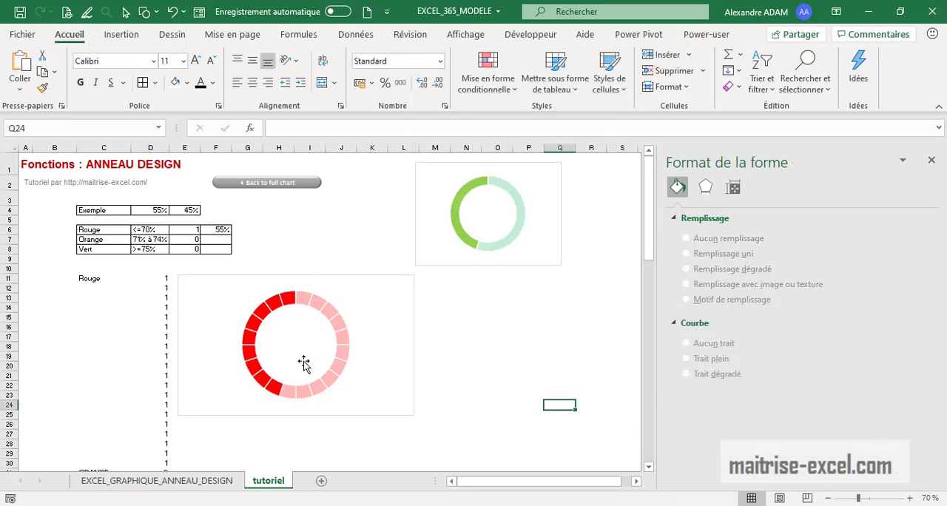
Re-enter 55% in cell D4 and check which text box lies on top inside the doughnut
click(155, 210)
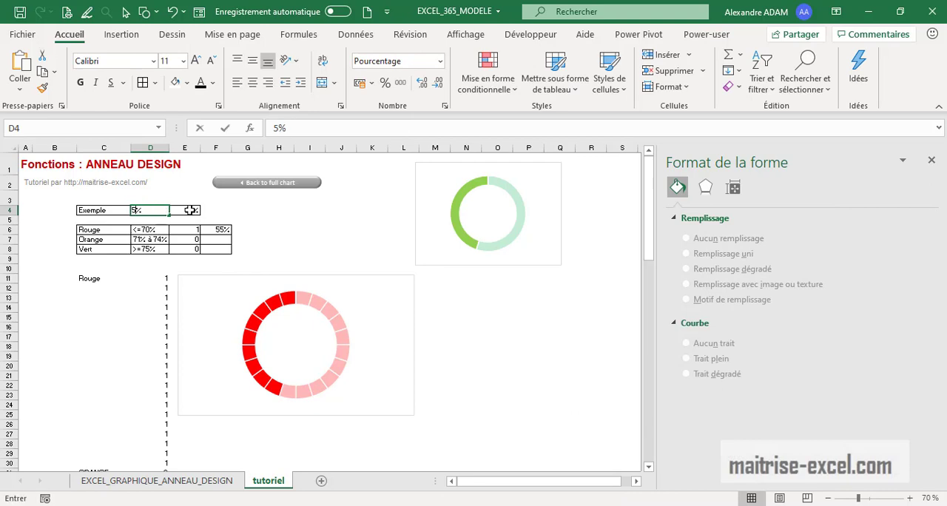
click(191, 210)
click(308, 335)
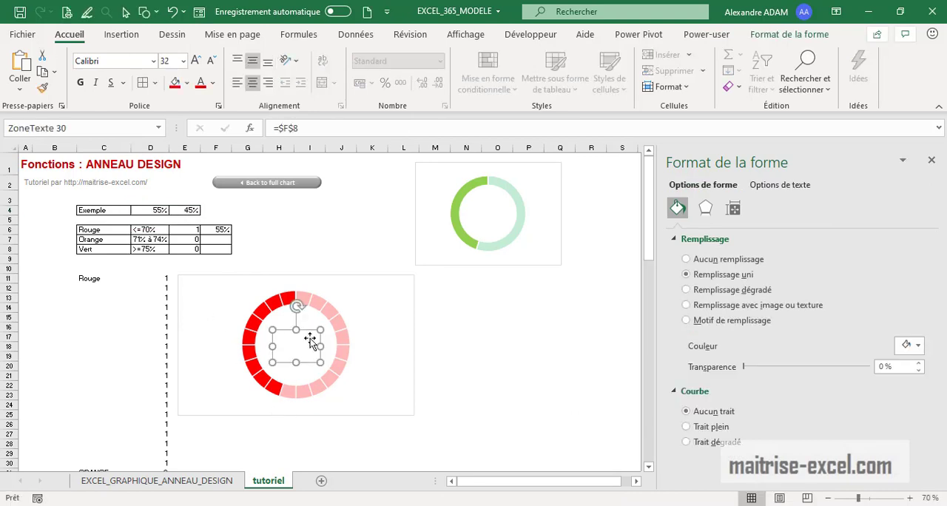
key(Escape)
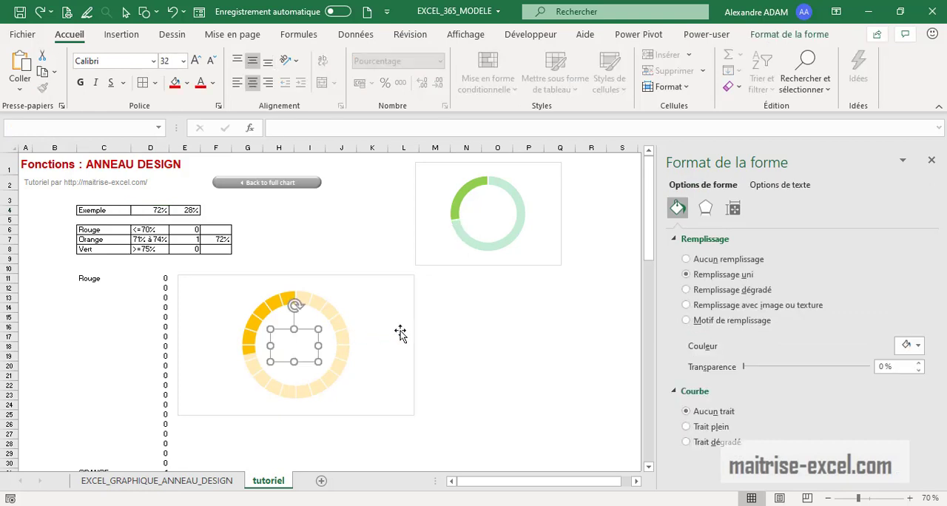
Undo the test value, the move into the doughnut and the alignment of the three text boxes
key(ctrl+z)
key(ctrl+z)
key(ctrl+z)
key(ctrl+z)
key(ctrl+z)
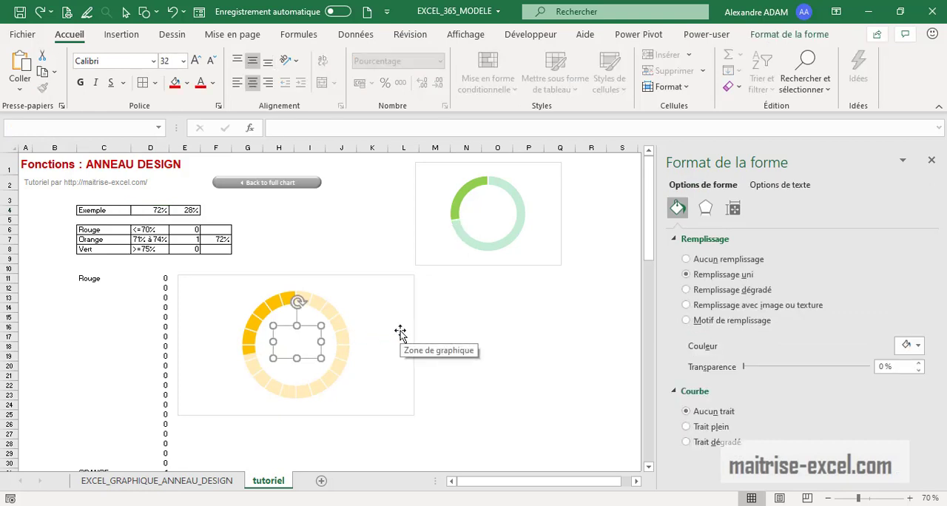
Test the three separate text boxes by setting the example percentage in cell D4 to 55%, 75% and 72% in turn
click(518, 331)
click(160, 213)
text(55)
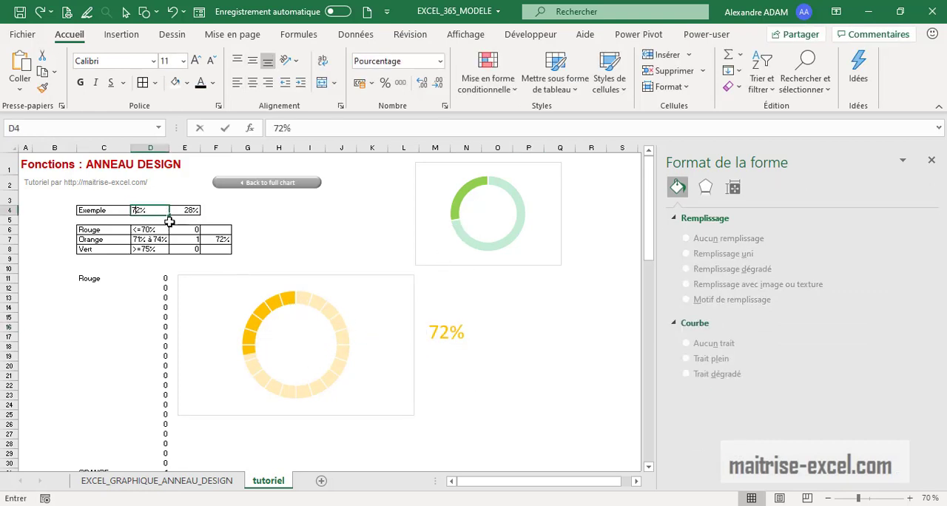
key(Return)
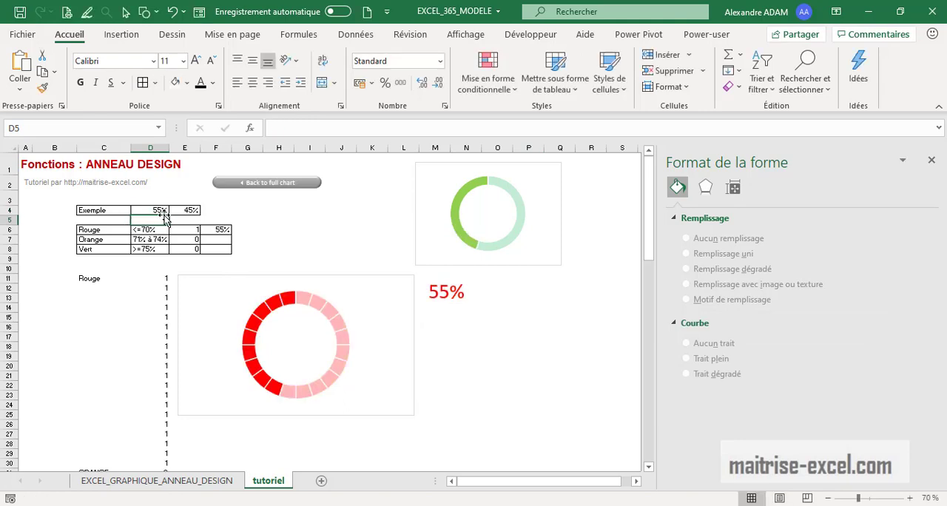
click(160, 210)
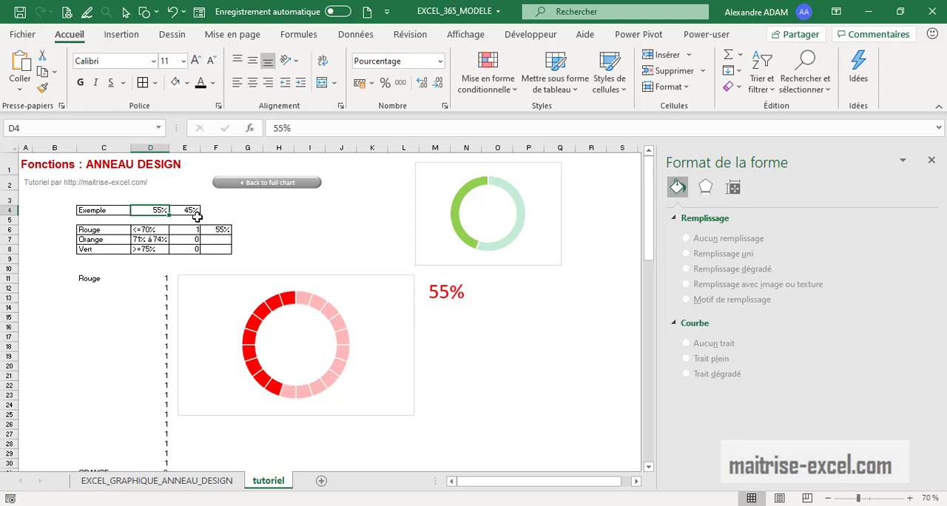
text(75)
key(Return)
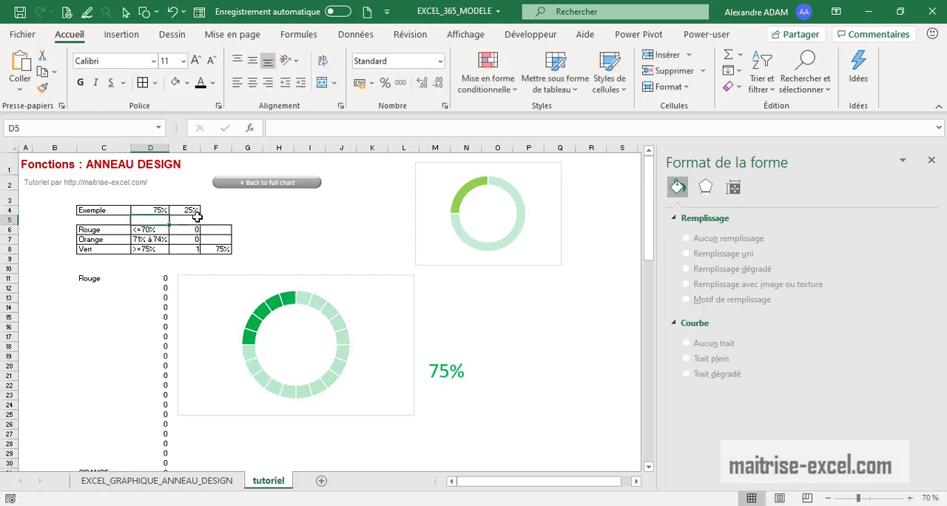
click(162, 208)
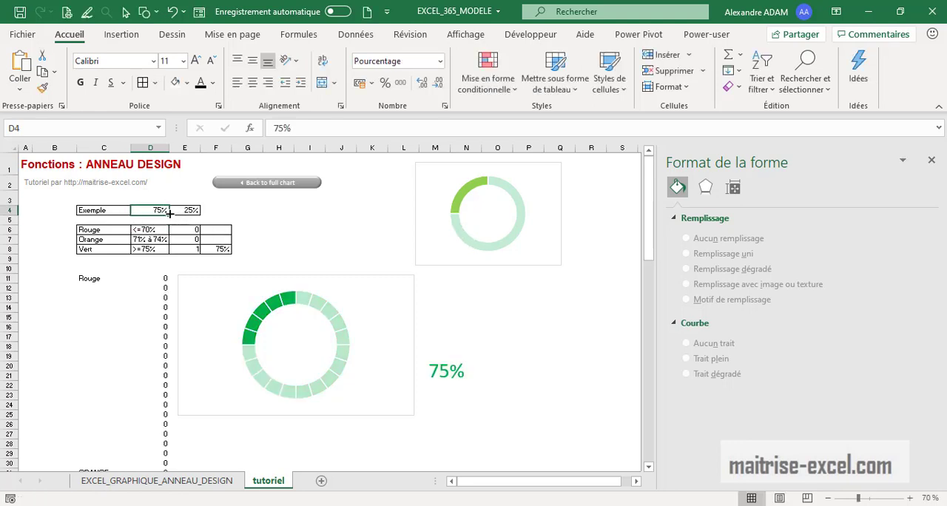
text(85)
key(BackSpace)
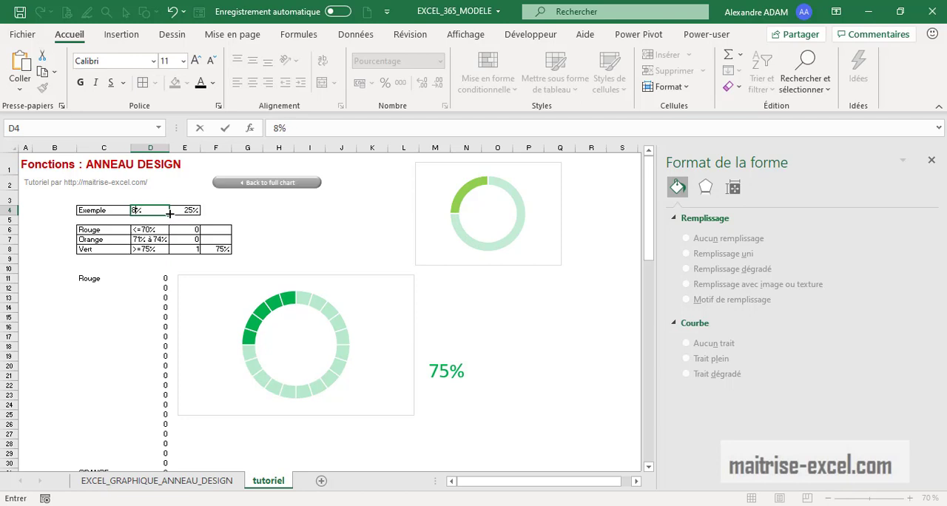
text(72)
key(Return)
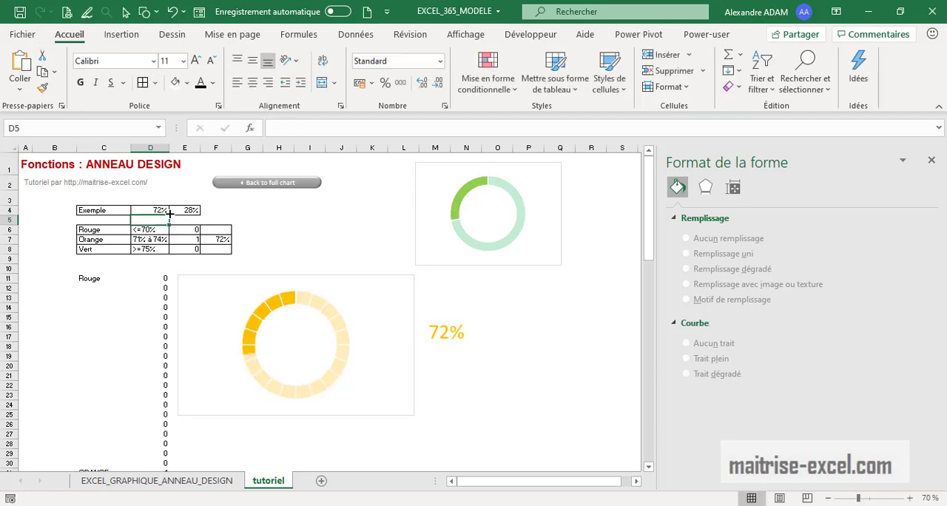
Remove the fill from each of the three percentage text boxes linked to cells F6, F7 and F8
click(485, 370)
click(458, 303)
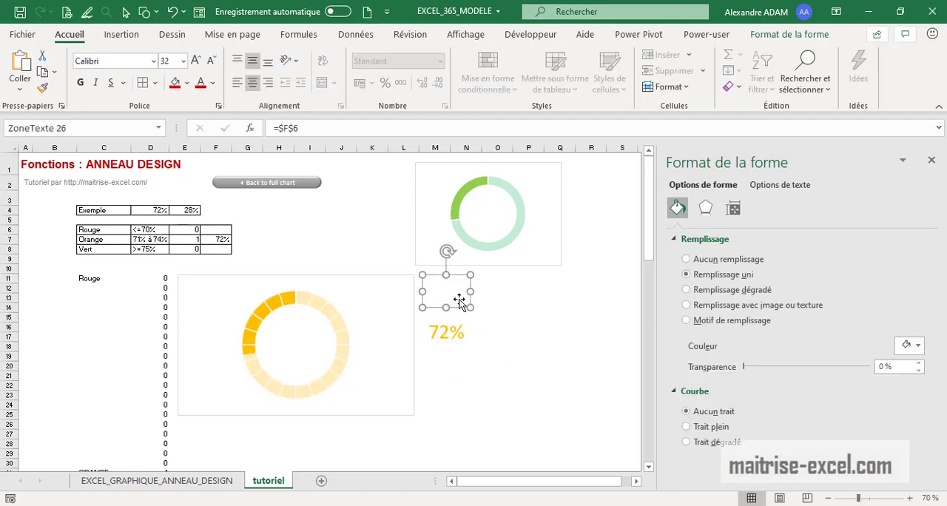
click(732, 260)
click(461, 332)
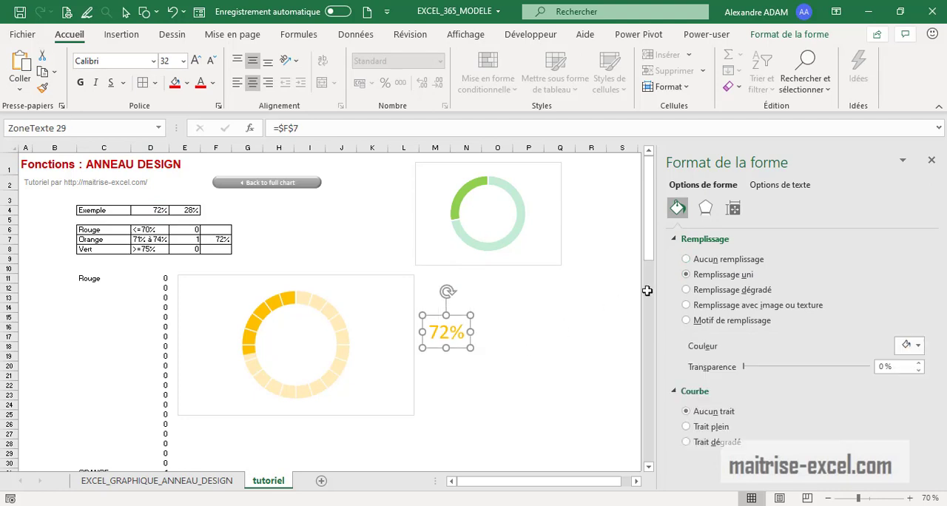
click(687, 259)
click(460, 375)
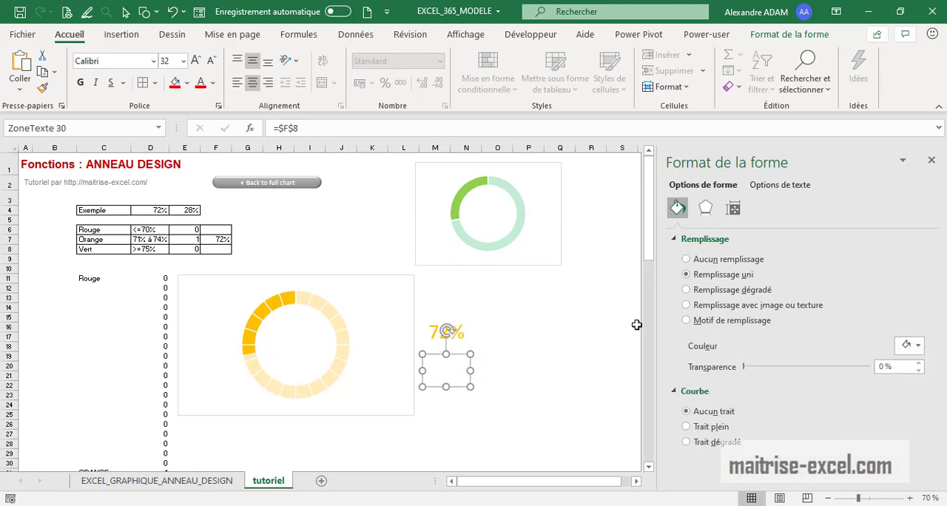
click(703, 260)
Stack the three percentage text boxes on top of each other by aligning their centres horizontally and vertically
click(560, 400)
click(461, 342)
ctrl+click(461, 365)
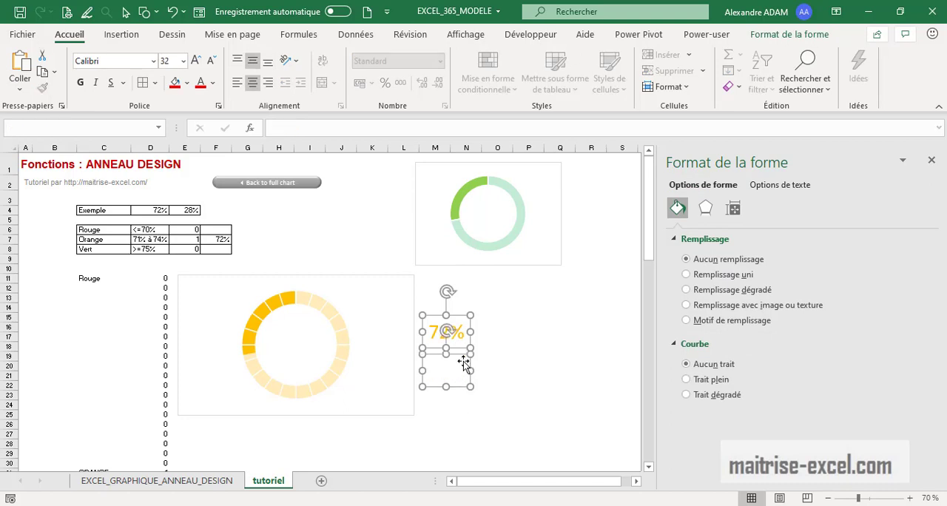
ctrl+click(455, 293)
click(788, 34)
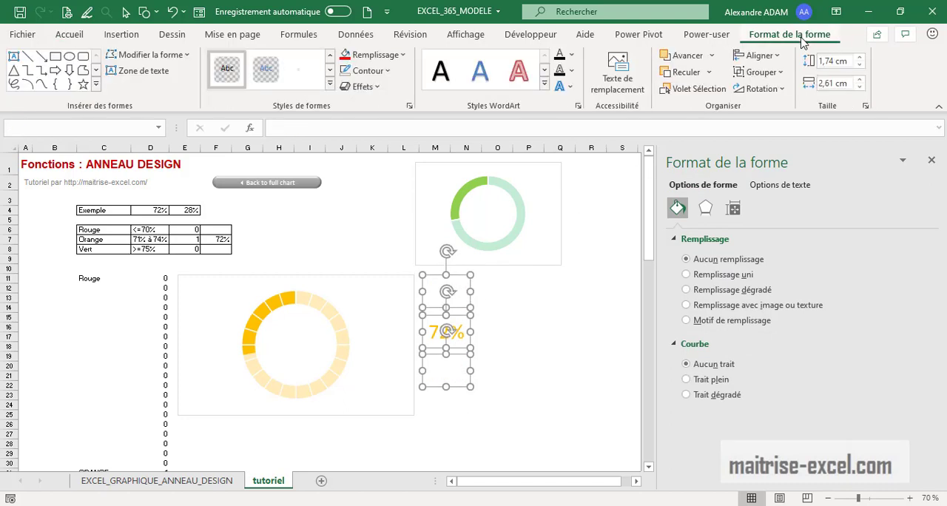
click(759, 56)
click(762, 94)
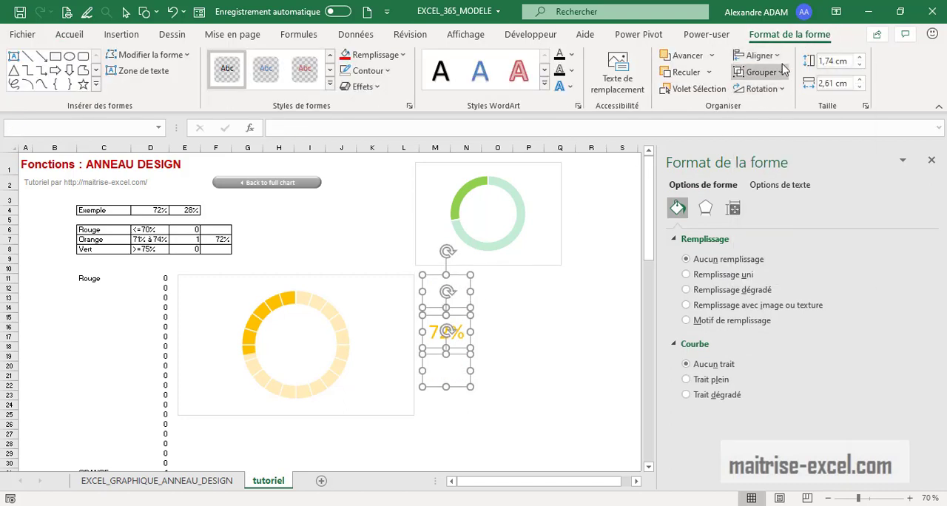
click(773, 55)
click(780, 154)
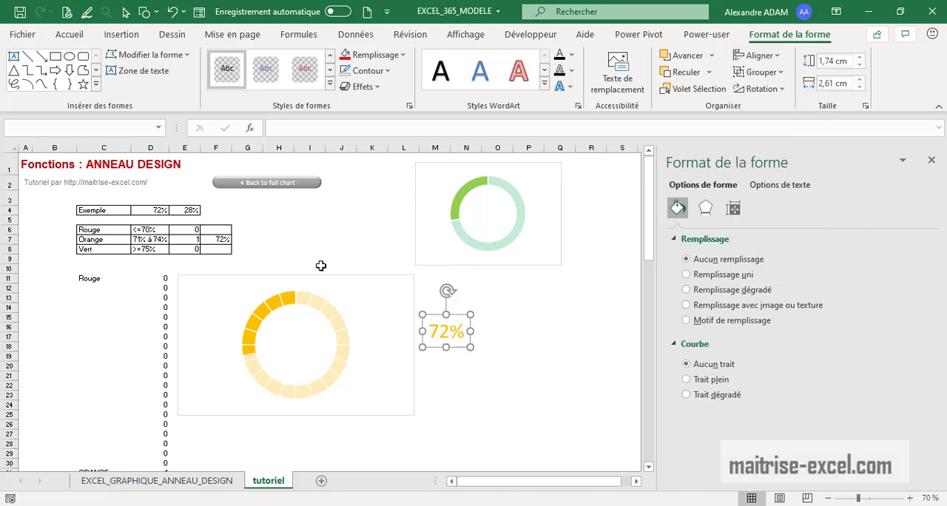
Test the stacked text boxes by setting cell D4 to 55%, 72% and 85% in turn
click(155, 212)
text(55)
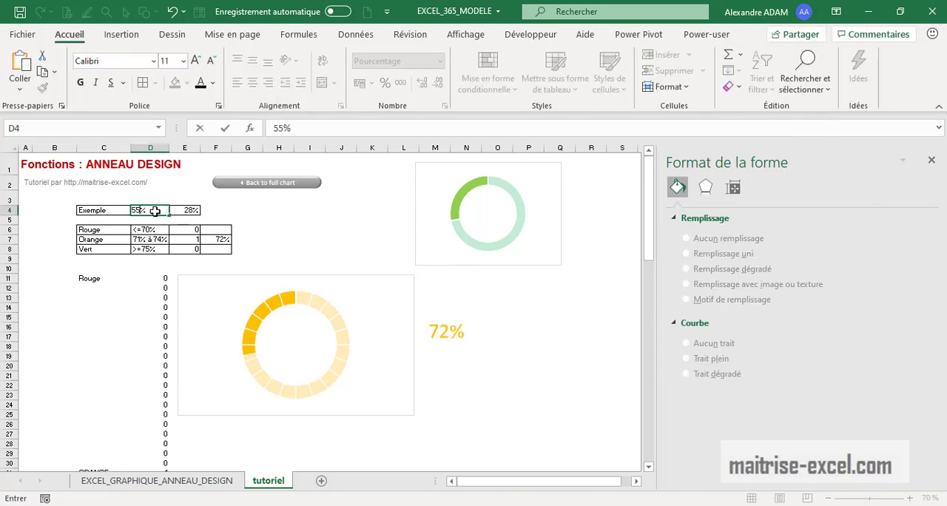
key(Return)
click(156, 211)
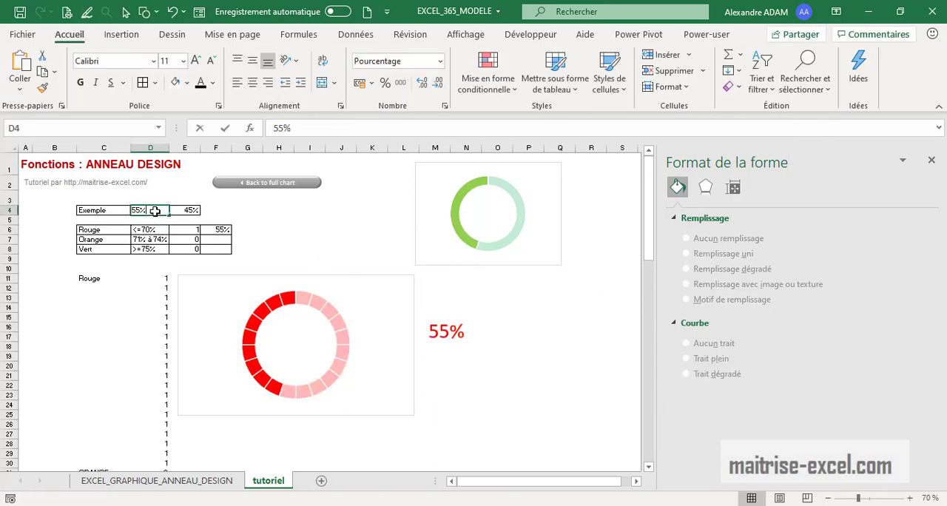
text(72)
key(Return)
click(155, 212)
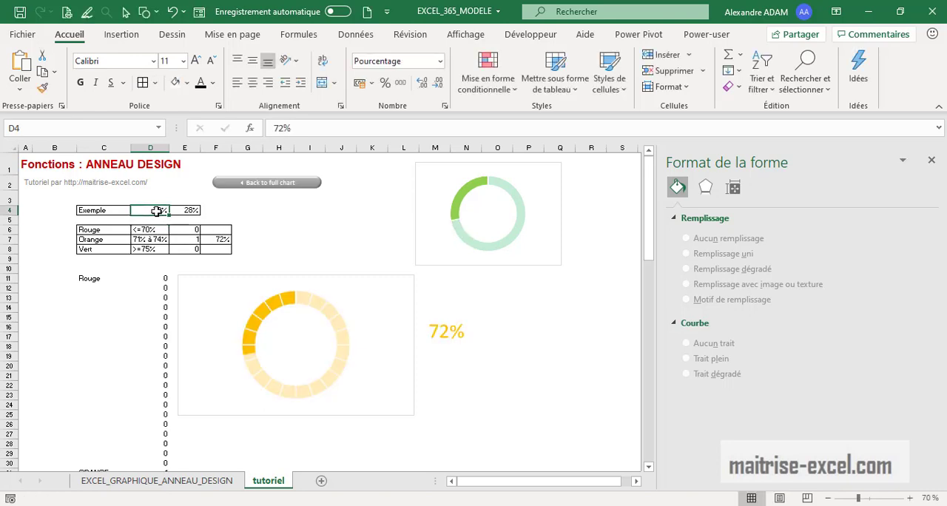
text(85)
key(Return)
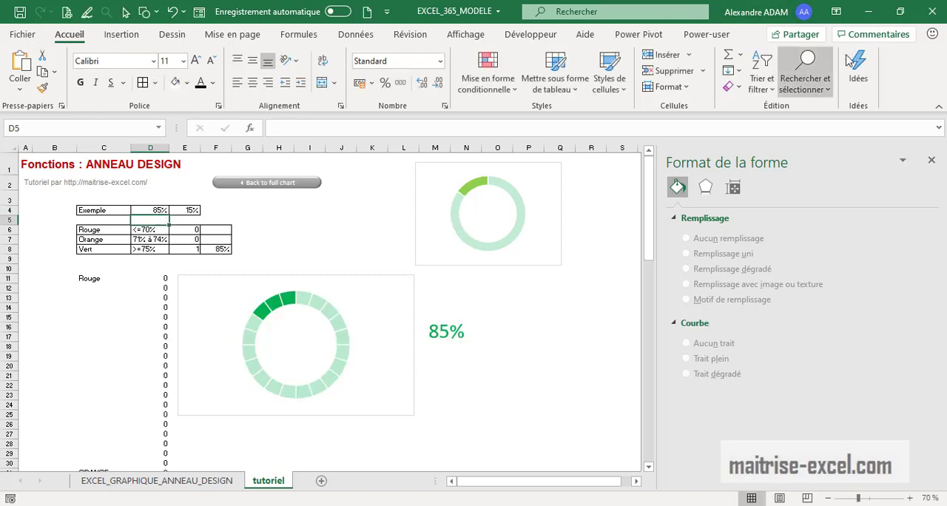
Select all three stacked text boxes together with object selection and move them into the centre of the segmented doughnut
click(805, 80)
click(817, 288)
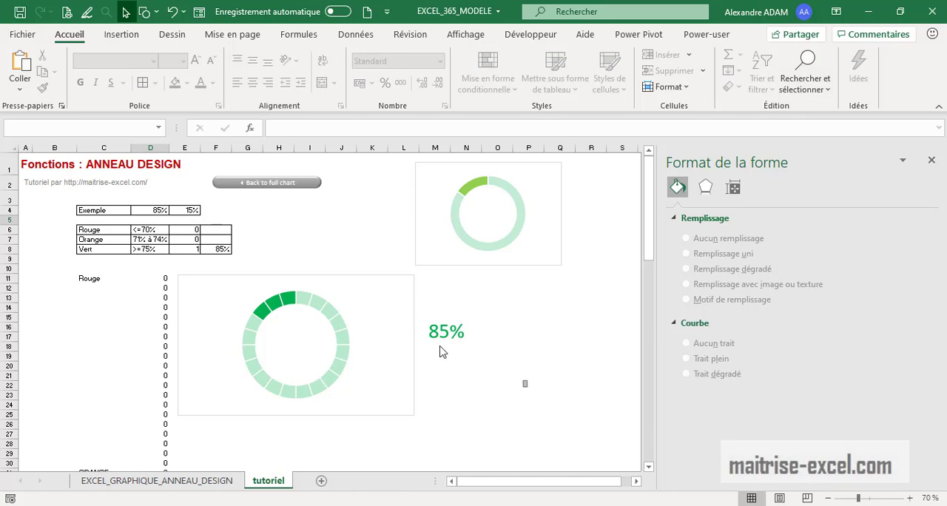
drag(528, 388, 385, 283)
drag(461, 350, 309, 360)
click(533, 350)
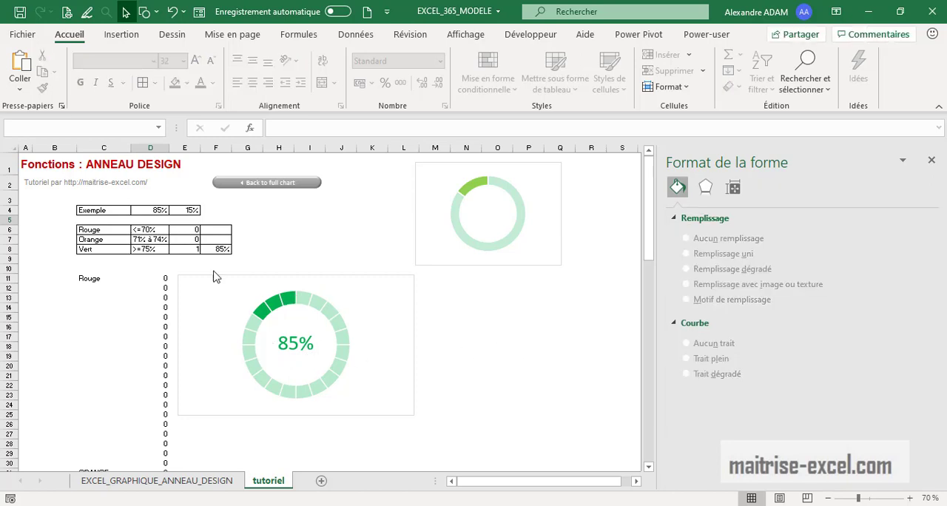
Test the finished doughnut and its centre label by setting cell D4 to 55%, 72% and finally 86%
click(157, 210)
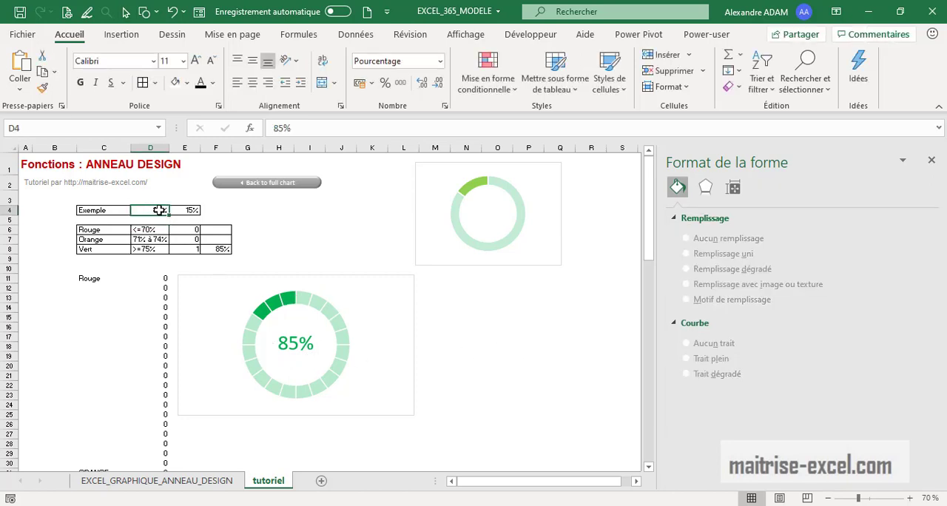
text(55)
key(Return)
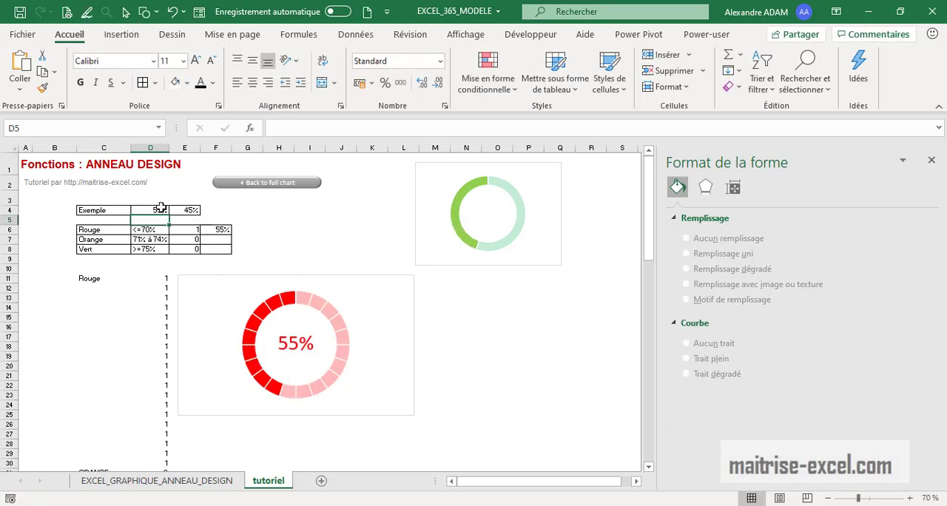
click(159, 210)
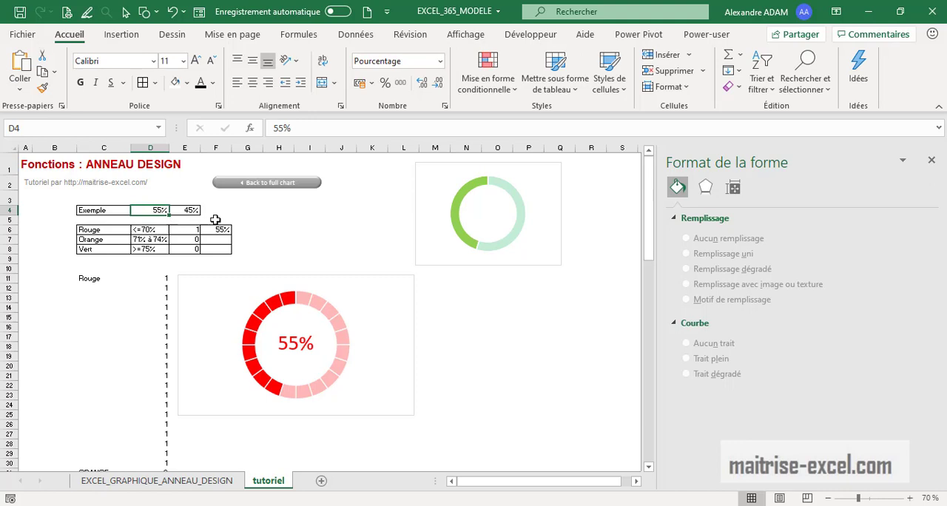
text(72)
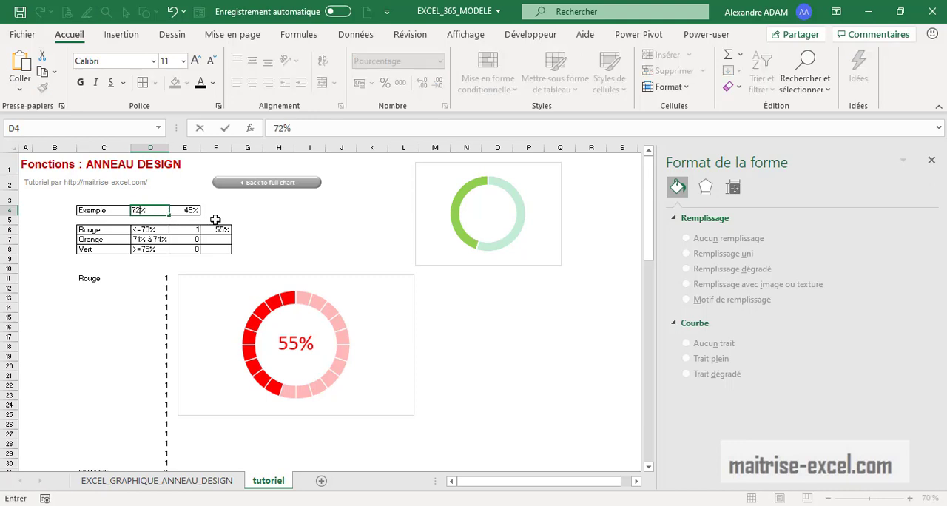
text(2)
key(Return)
click(152, 212)
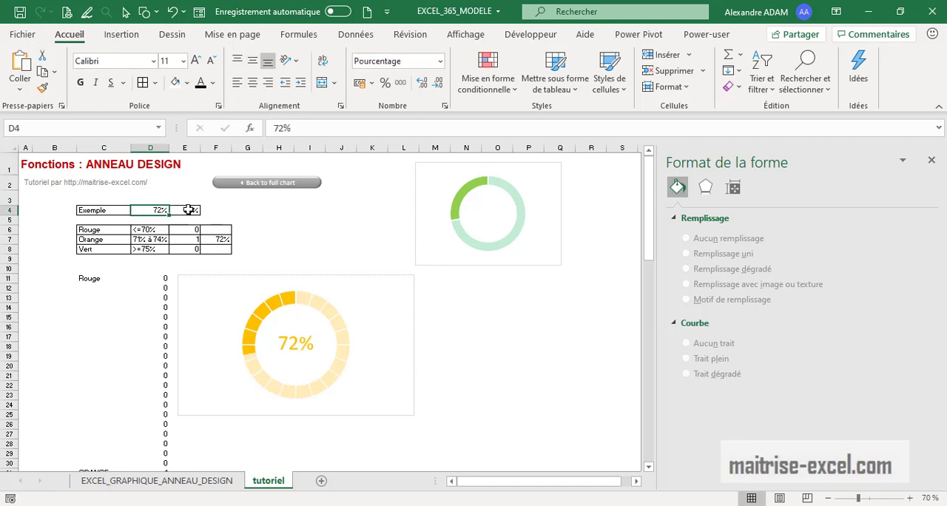
text(86)
key(Return)
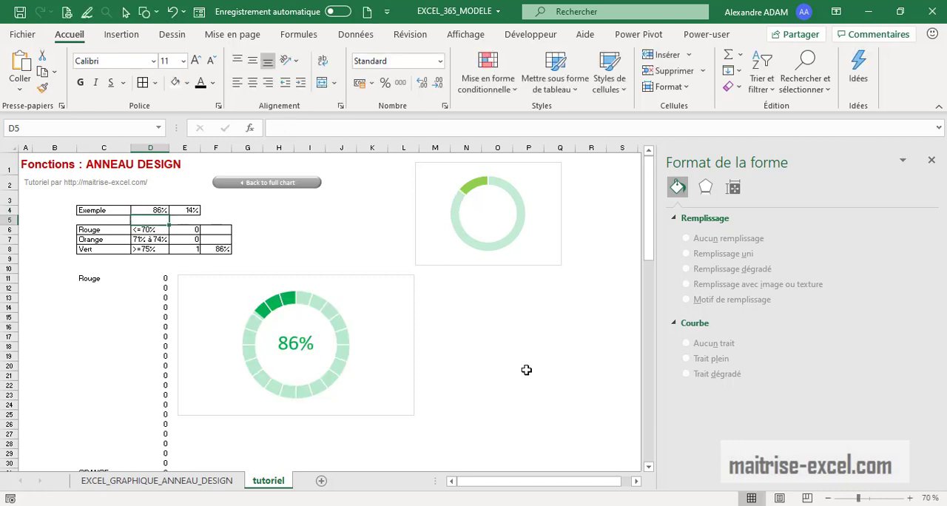
Deselect the example cells and close the shape formatting pane
click(592, 356)
click(931, 160)
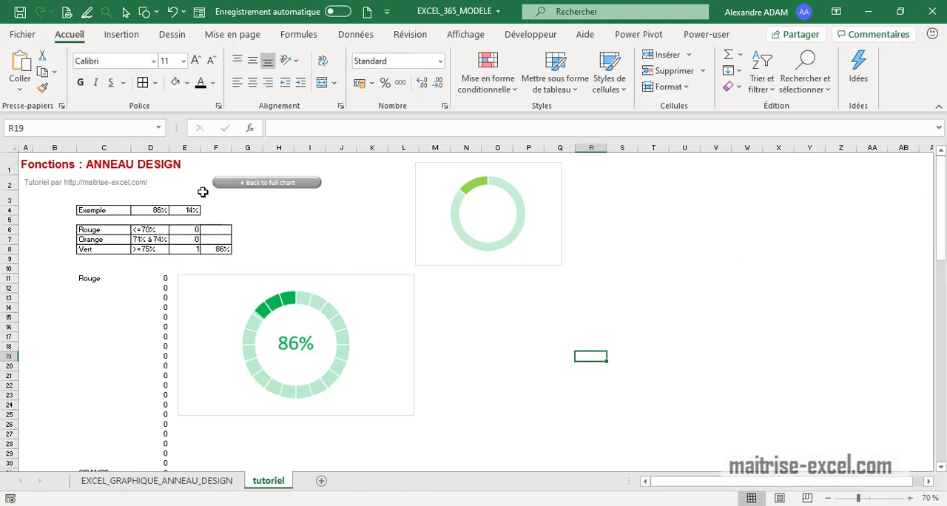
click(126, 11)
click(127, 37)
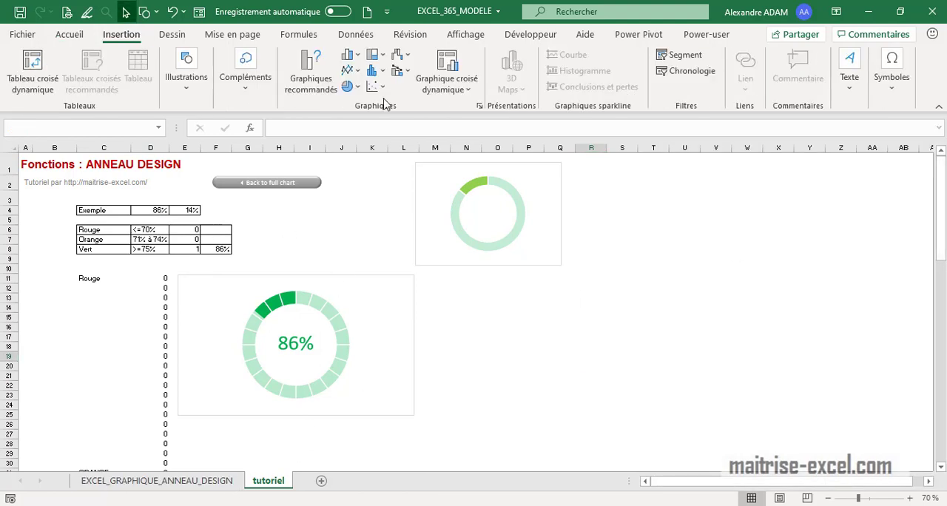
click(351, 86)
click(625, 404)
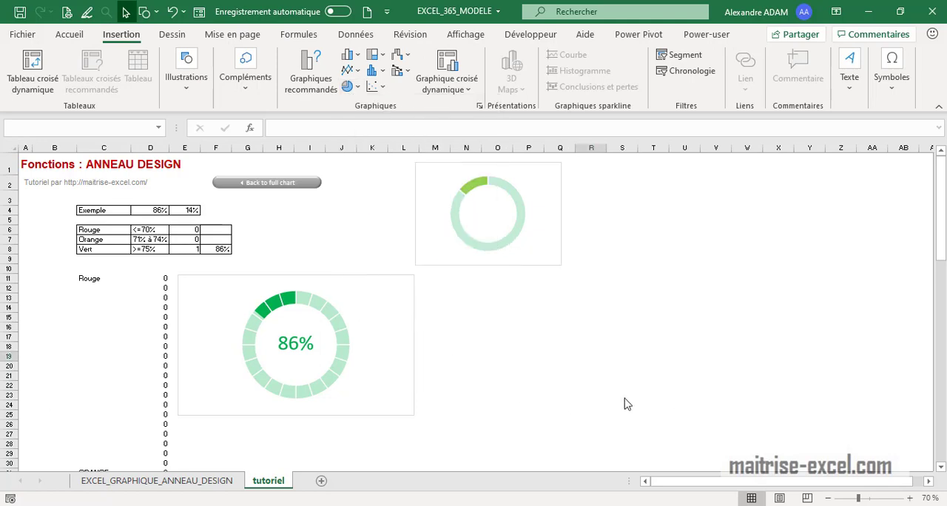